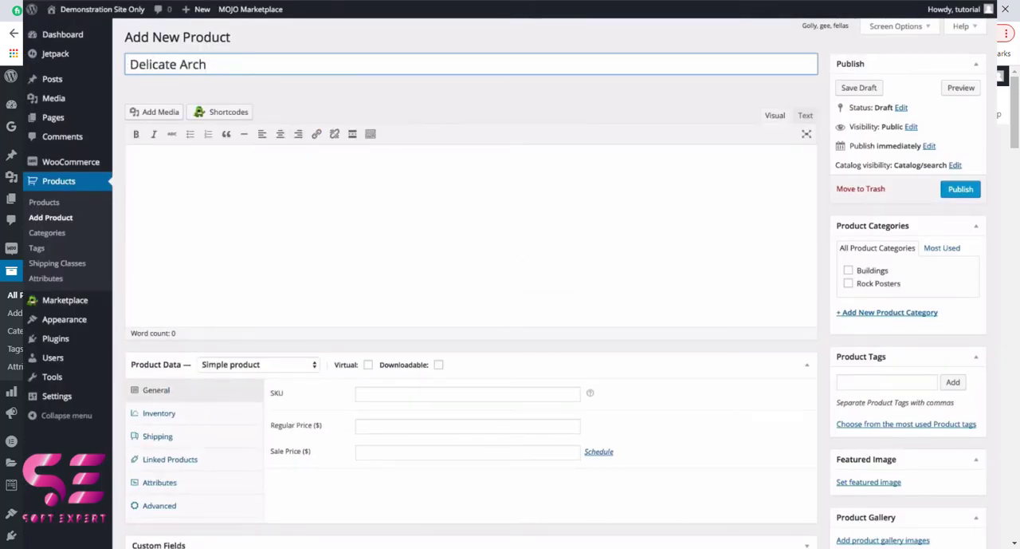
Step: Paste the prepared description into the Delicate Arch product and choose Simple product as its product type
{"action": "type", "text": "The poster is printed on a tough, matte, canvas and is never folded or rolled. So you don't have to worry about dealing with curving or creases. It is printed using high quality ink that is meant to last. You can put this poster in direct sunlight and not have to worry about premature fading."}
{"action": "scroll", "coordinate": [537, 119], "scroll_direction": "down", "scroll_amount": 3}
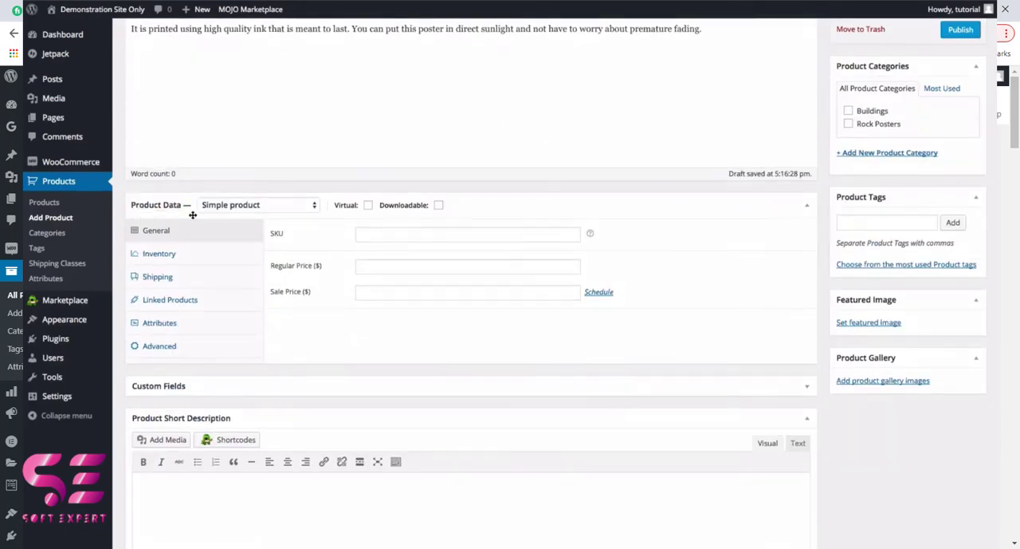
{"action": "left_click", "coordinate": [275, 204]}
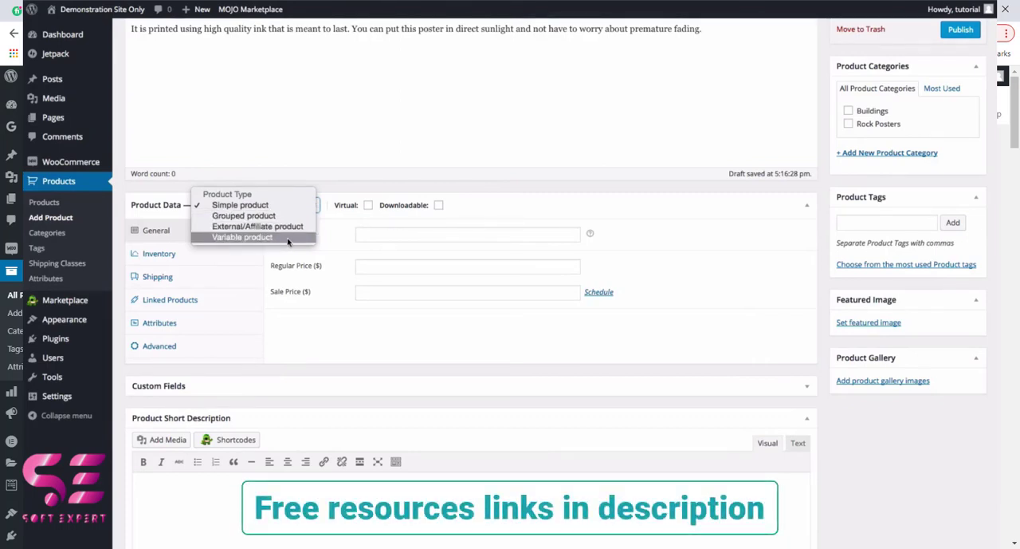
{"action": "left_click", "coordinate": [240, 205]}
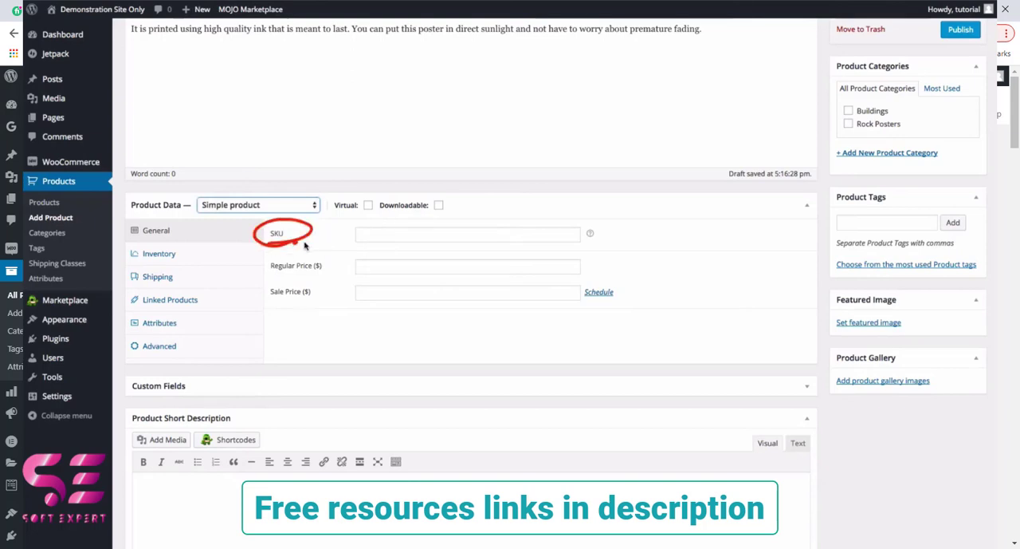
Step: Set the product's SKU to 214586354, its regular price to 35.00 and its sale price to 25.00
{"action": "left_click", "coordinate": [404, 232]}
{"action": "type", "text": "214586354"}
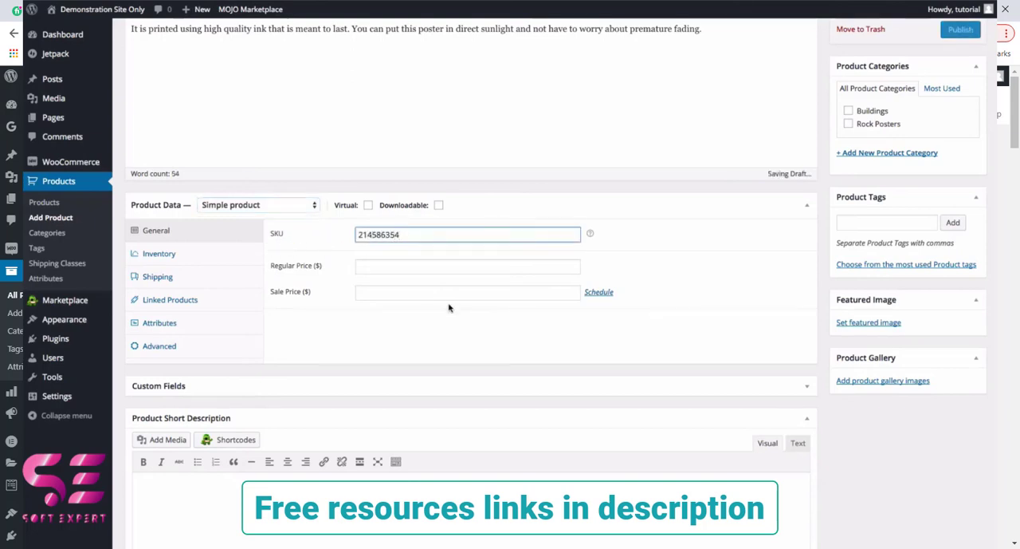
{"action": "left_click", "coordinate": [374, 267]}
{"action": "type", "text": "35.00"}
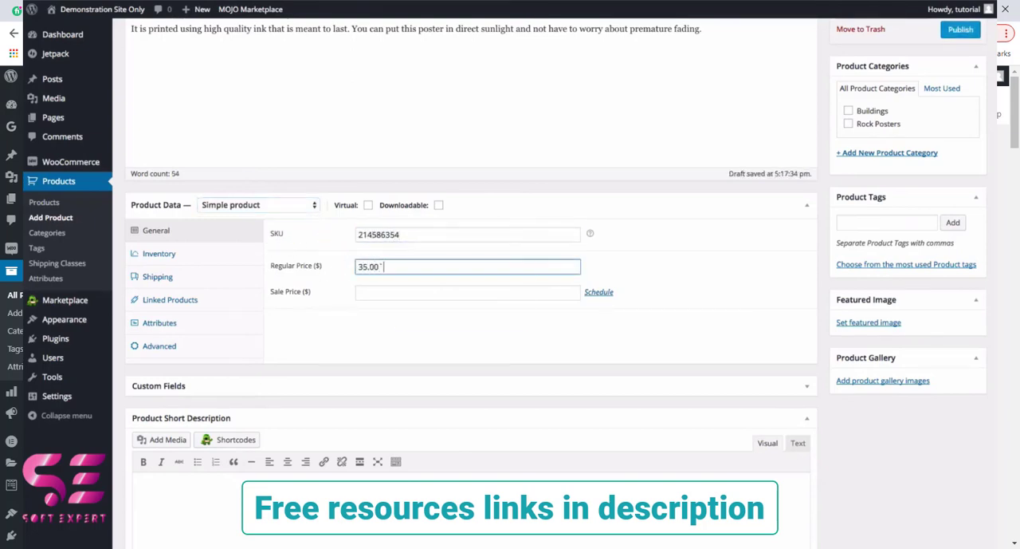
{"action": "key", "text": "Tab"}
{"action": "type", "text": "25.00"}
Step: Enter the short description "This poster displays the sideview of a beautiful sandstone arch." and set delicateArch.jpg as the featured image
{"action": "scroll", "coordinate": [583, 336], "scroll_direction": "down", "scroll_amount": 1}
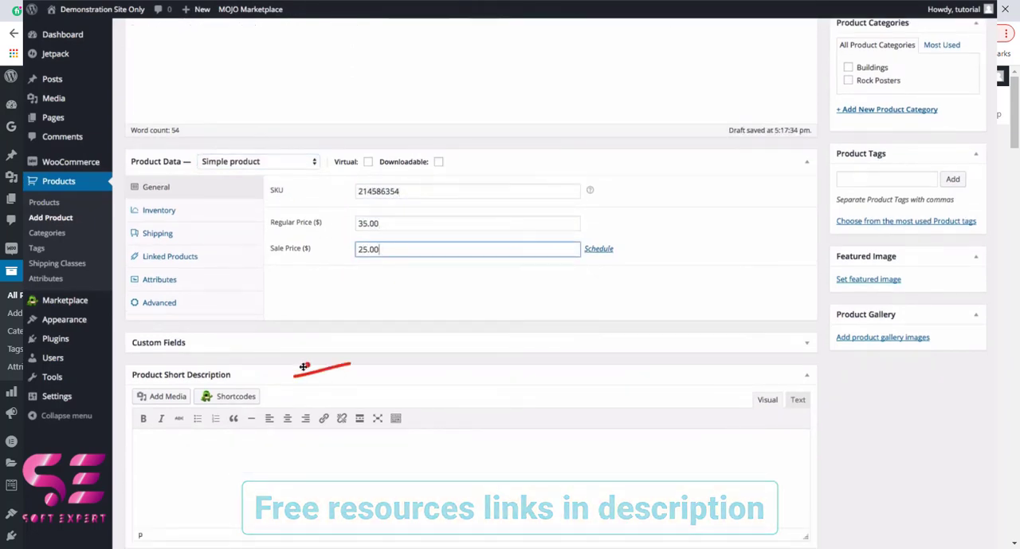
{"action": "left_click", "coordinate": [455, 450]}
{"action": "type", "text": "This poster displays the sideview of a beautiful sandstone arch."}
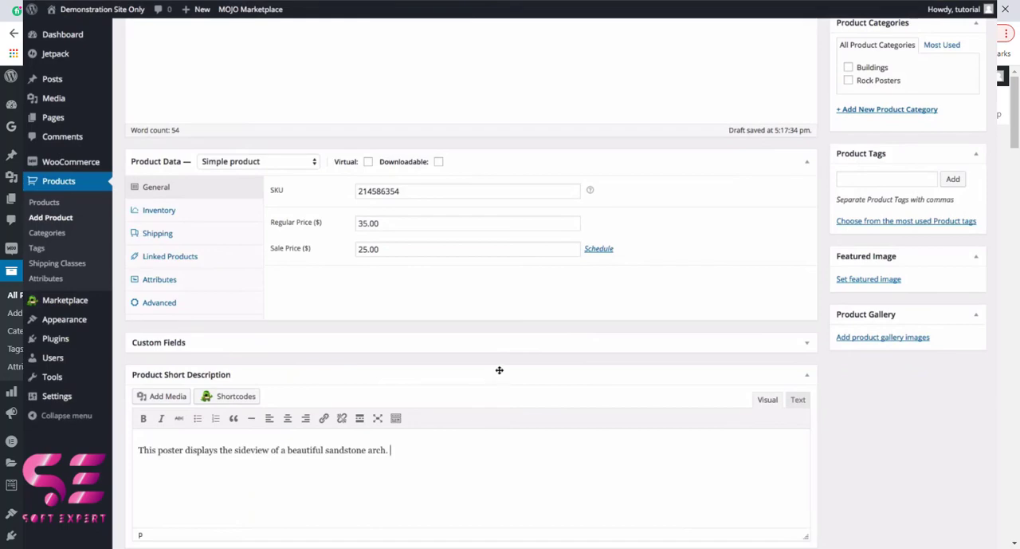
{"action": "left_click", "coordinate": [837, 281]}
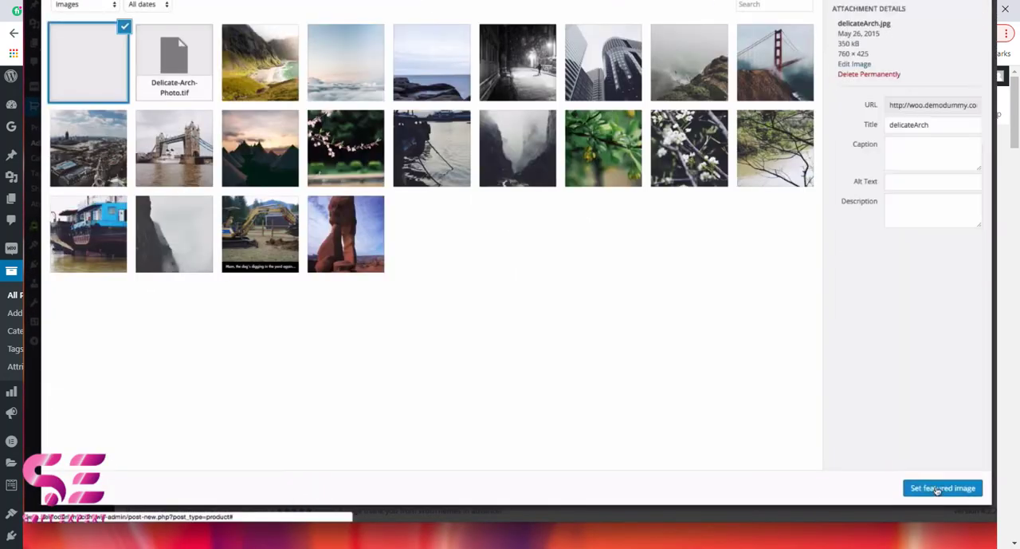
{"action": "left_click", "coordinate": [943, 488]}
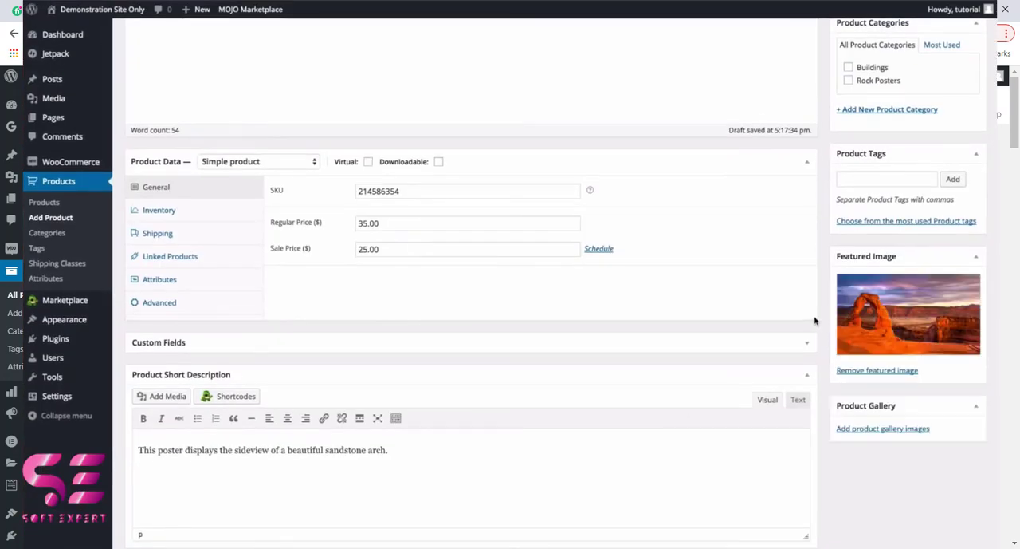
{"action": "scroll", "coordinate": [805, 315], "scroll_direction": "up", "scroll_amount": 3}
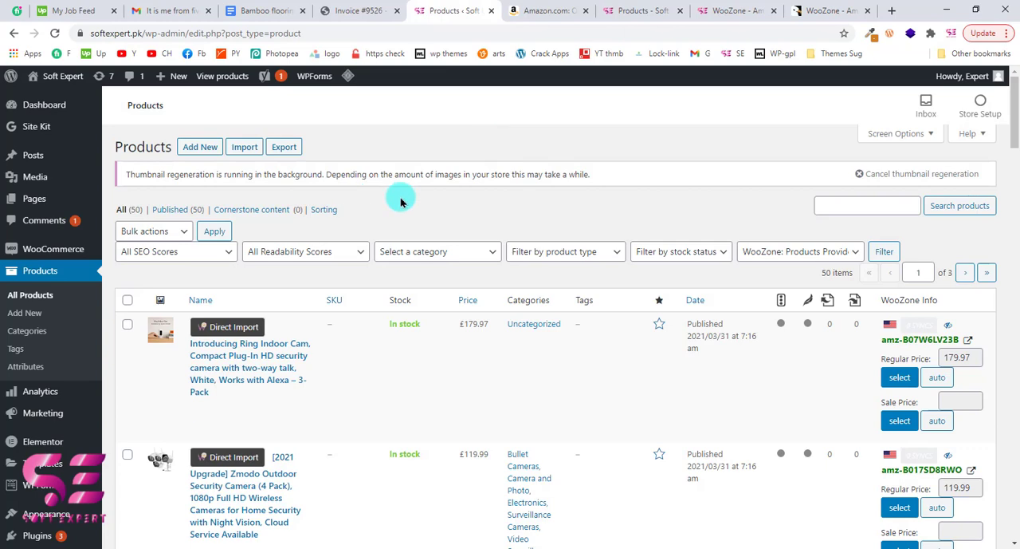
Step: Review the store's imported products, including the hierarchy of the product categories
{"action": "scroll", "coordinate": [401, 202], "scroll_direction": "down", "scroll_amount": 2}
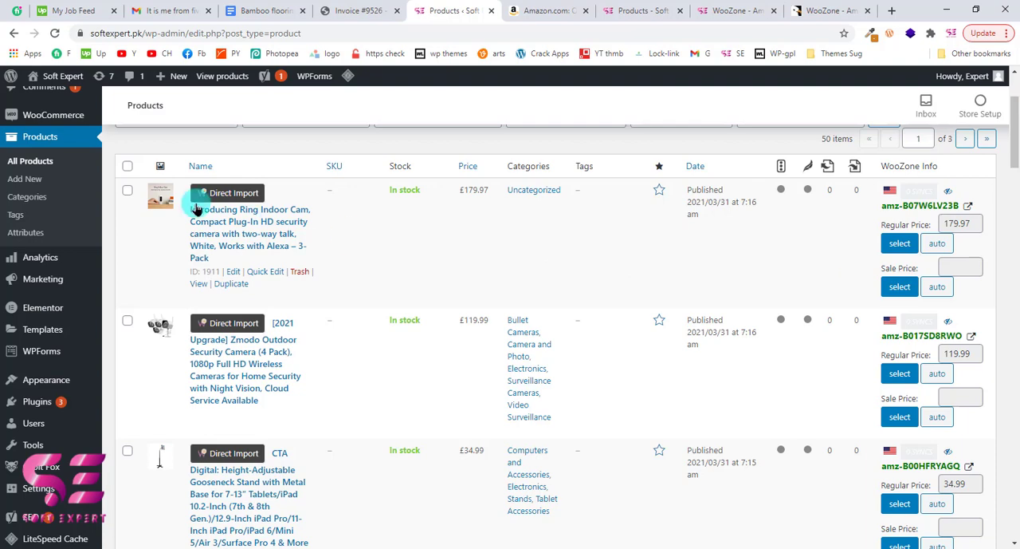
{"action": "left_click", "coordinate": [29, 199]}
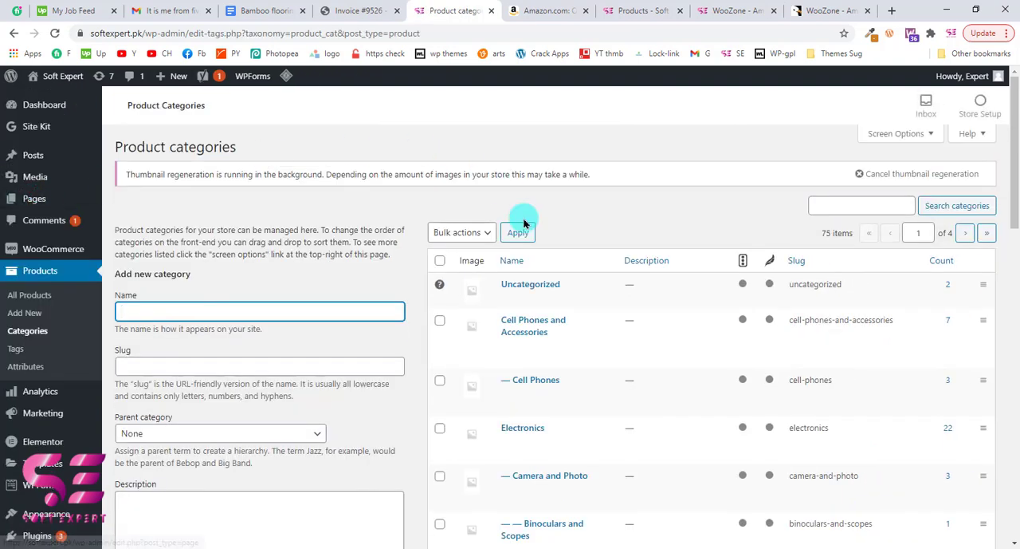
{"action": "scroll", "coordinate": [531, 343], "scroll_direction": "down", "scroll_amount": 3}
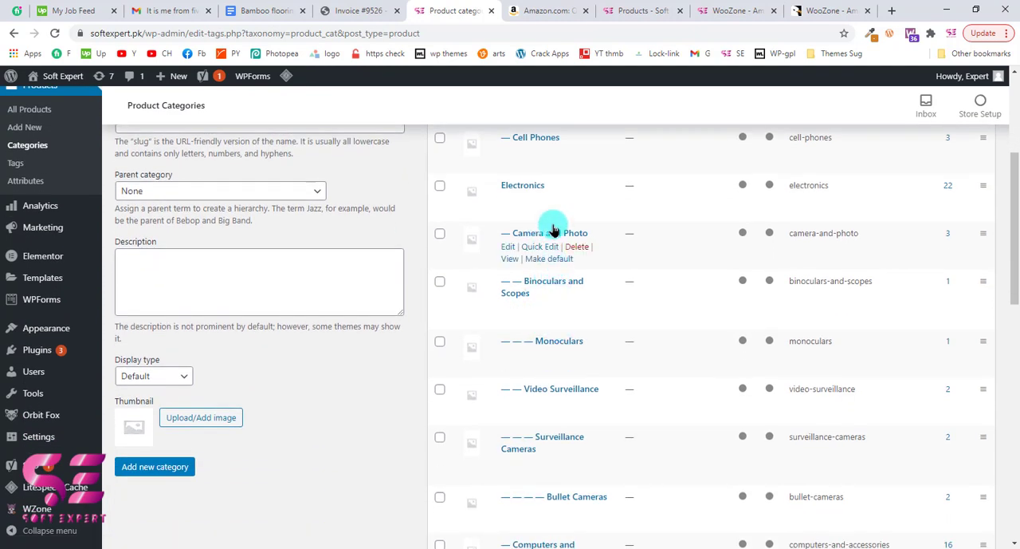
{"action": "scroll", "coordinate": [553, 230], "scroll_direction": "up", "scroll_amount": 1}
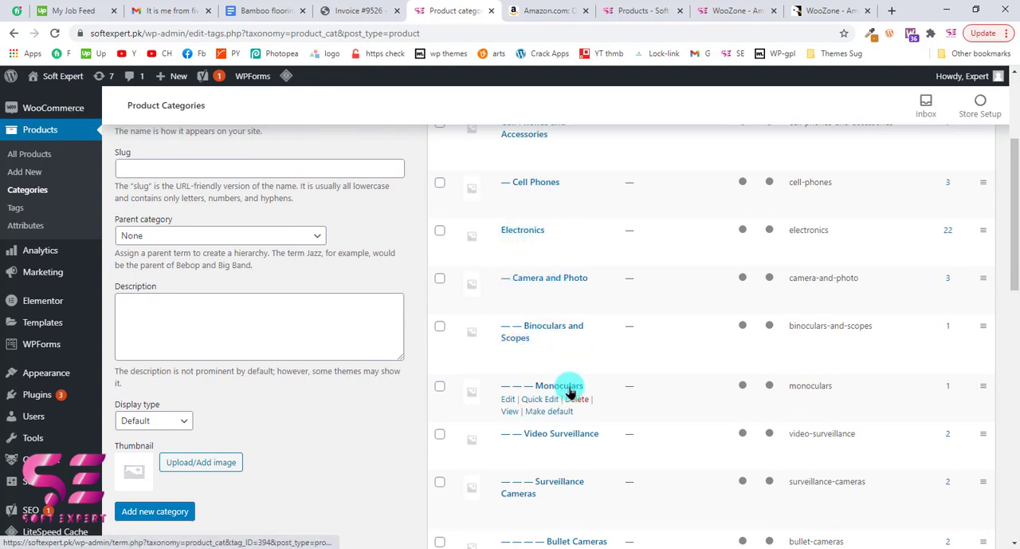
{"action": "scroll", "coordinate": [574, 295], "scroll_direction": "up", "scroll_amount": 3}
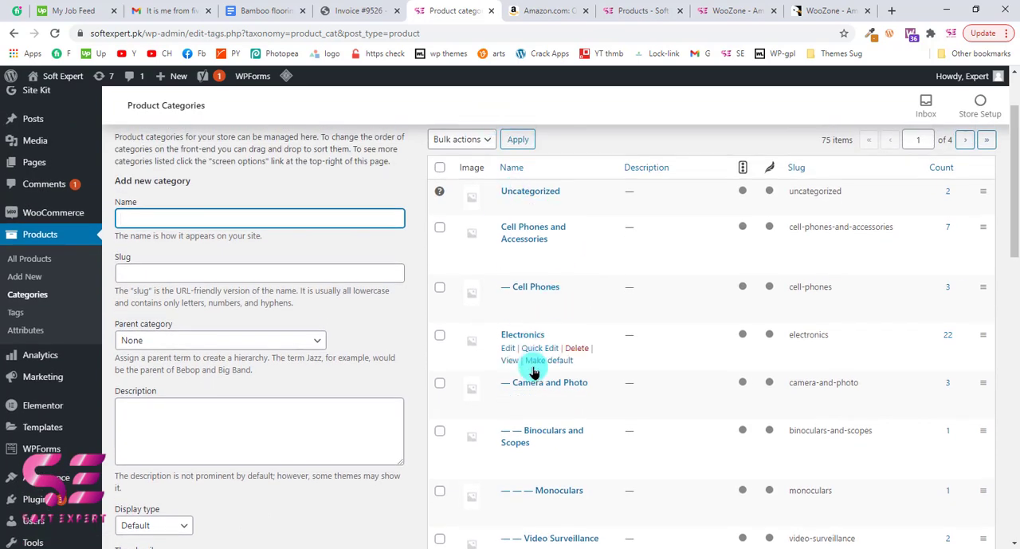
{"action": "scroll", "coordinate": [534, 372], "scroll_direction": "up", "scroll_amount": 2}
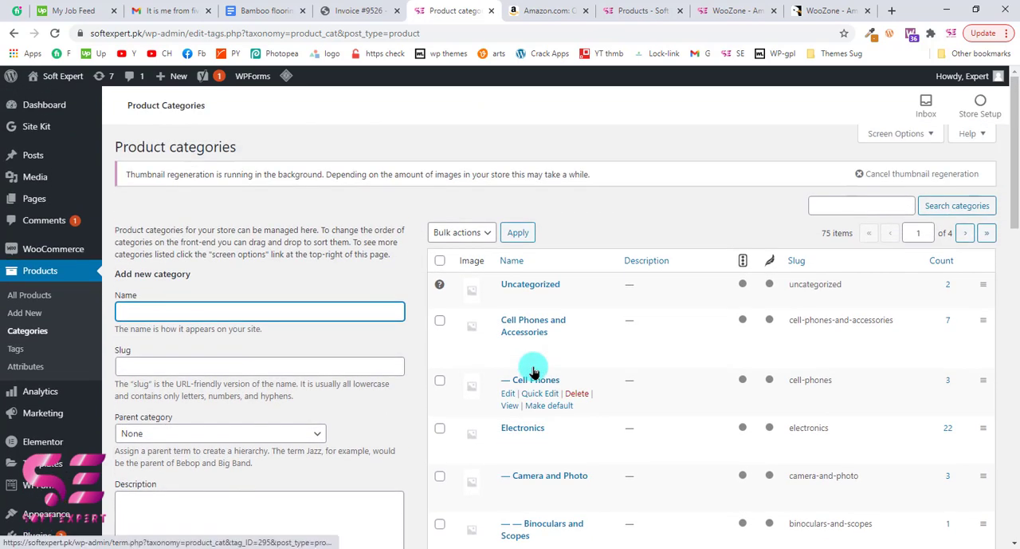
Step: Browse the product grid on the storefront's "Best collection of 2021" page
{"action": "left_click", "coordinate": [637, 8]}
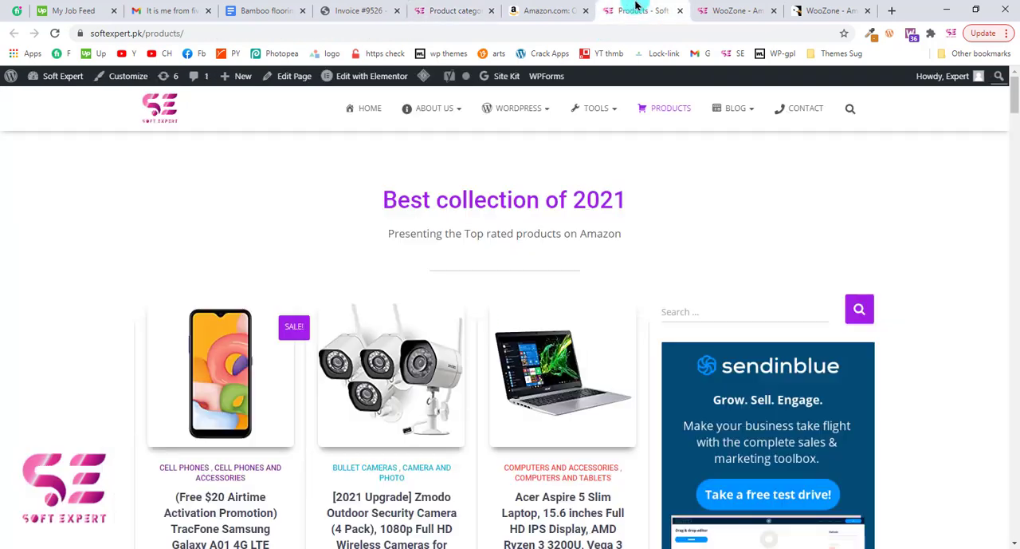
{"action": "scroll", "coordinate": [474, 348], "scroll_direction": "down", "scroll_amount": 3}
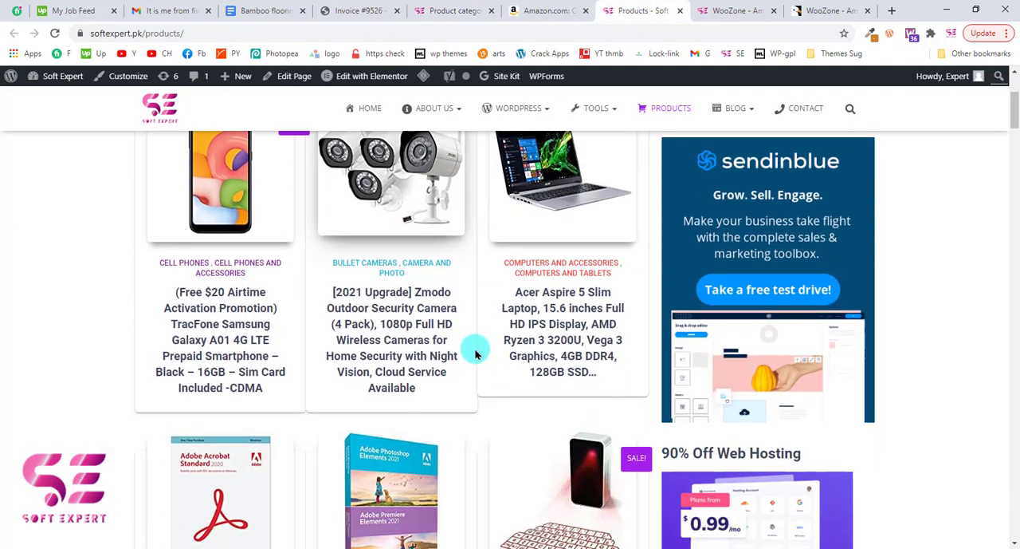
{"action": "scroll", "coordinate": [399, 262], "scroll_direction": "down", "scroll_amount": 2}
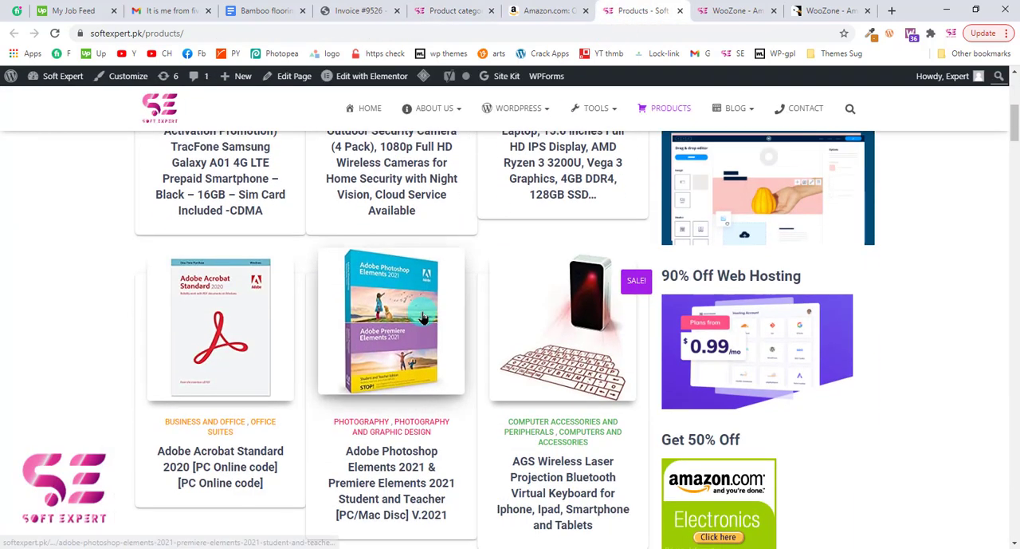
{"action": "scroll", "coordinate": [422, 317], "scroll_direction": "up", "scroll_amount": 2}
{"action": "scroll", "coordinate": [257, 312], "scroll_direction": "up", "scroll_amount": 2}
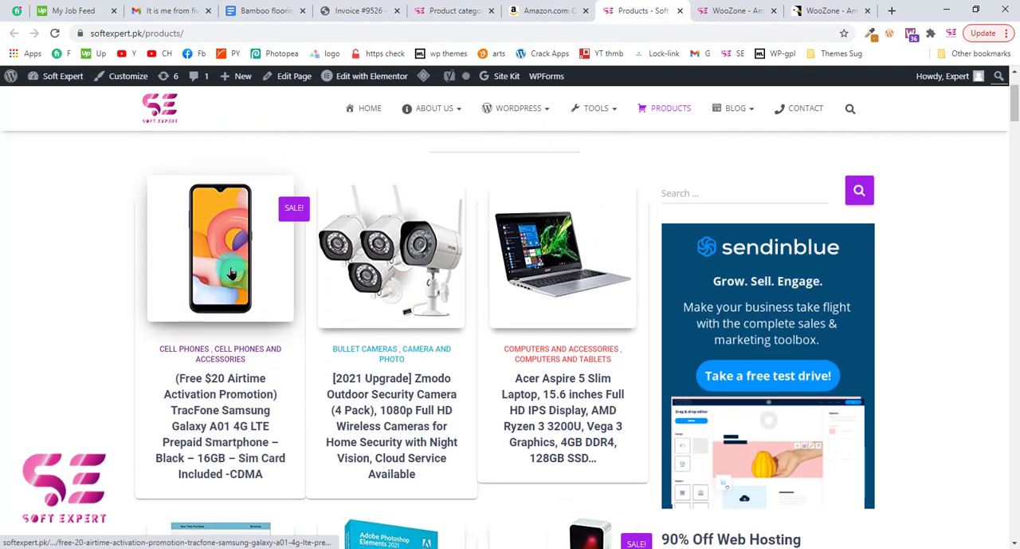
Step: Open the TracFone Samsung Galaxy A01 product page and examine its images, price and summary
{"action": "left_click", "coordinate": [232, 273]}
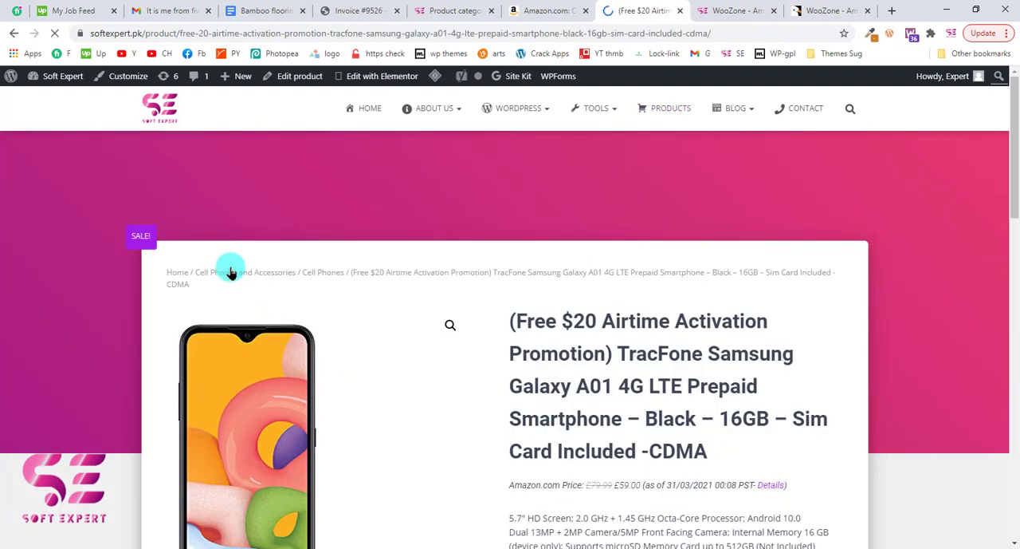
{"action": "scroll", "coordinate": [526, 359], "scroll_direction": "down", "scroll_amount": 1}
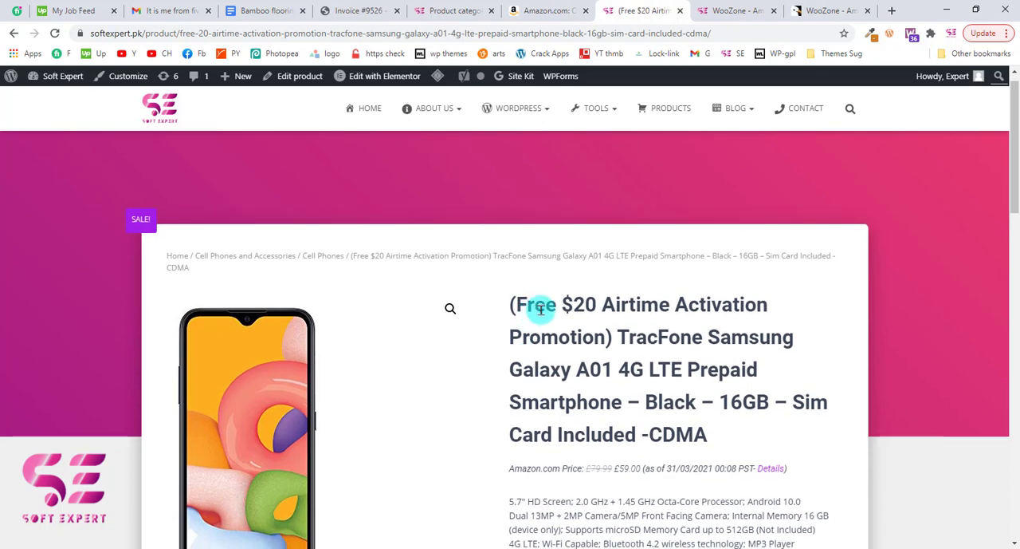
{"action": "scroll", "coordinate": [610, 385], "scroll_direction": "down", "scroll_amount": 2}
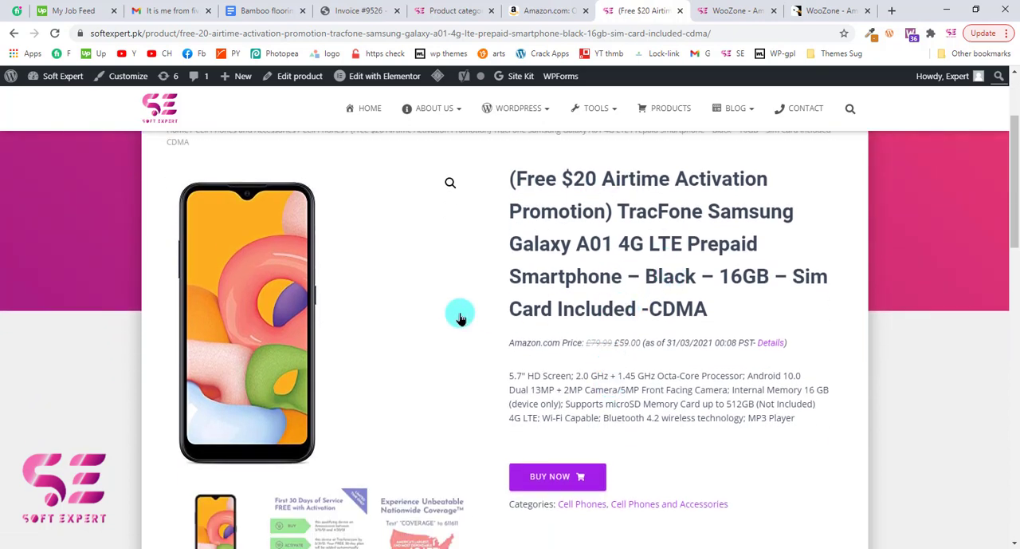
{"action": "scroll", "coordinate": [460, 316], "scroll_direction": "down", "scroll_amount": 1}
{"action": "scroll", "coordinate": [460, 316], "scroll_direction": "down", "scroll_amount": 3}
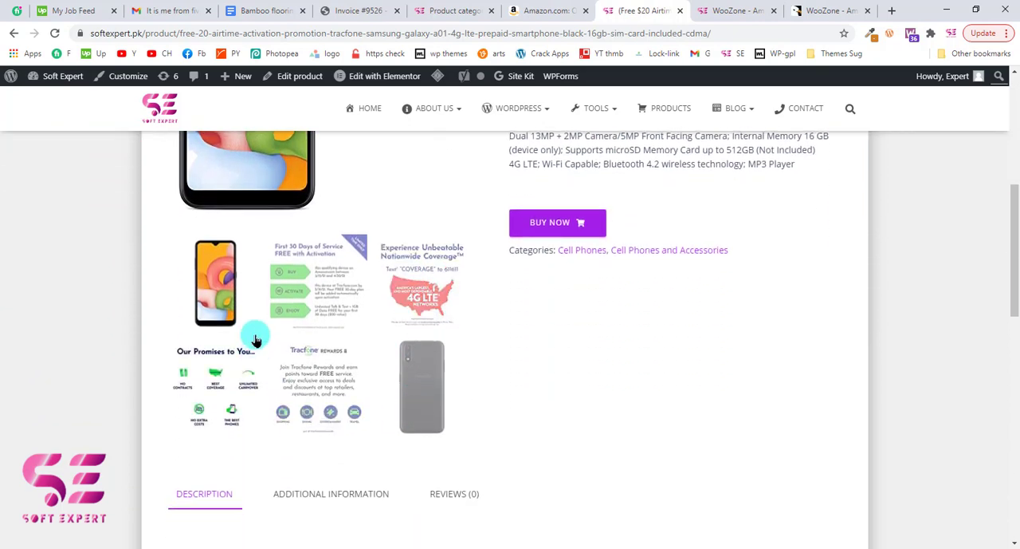
{"action": "scroll", "coordinate": [399, 382], "scroll_direction": "up", "scroll_amount": 3}
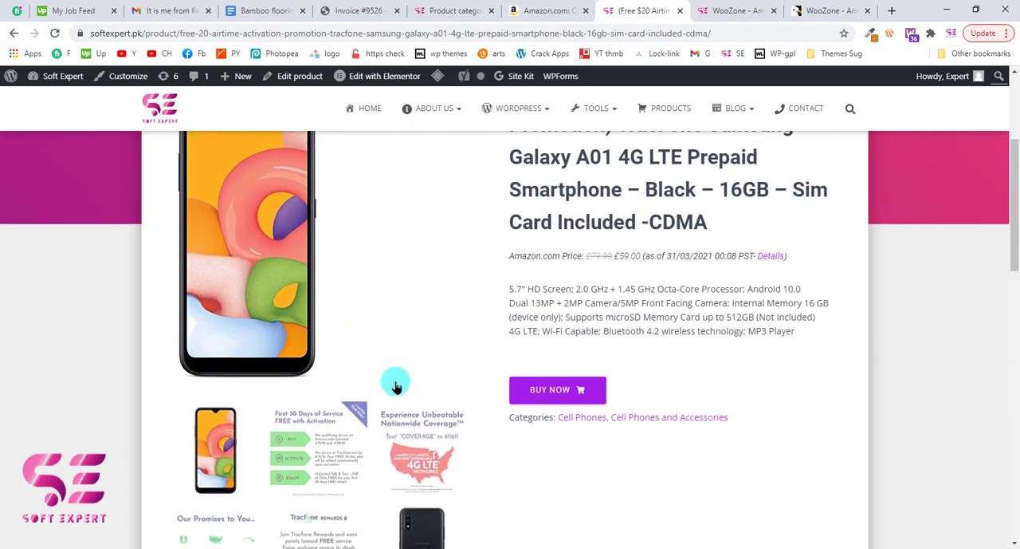
{"action": "scroll", "coordinate": [593, 337], "scroll_direction": "down", "scroll_amount": 3}
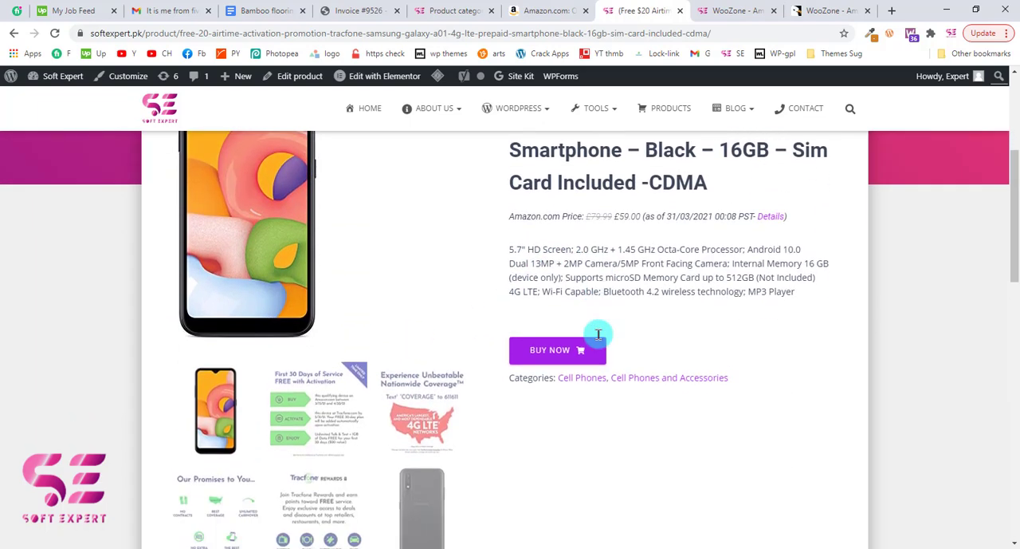
Step: Examine the phone's full description, additional information and customer review form
{"action": "scroll", "coordinate": [598, 333], "scroll_direction": "down", "scroll_amount": 4}
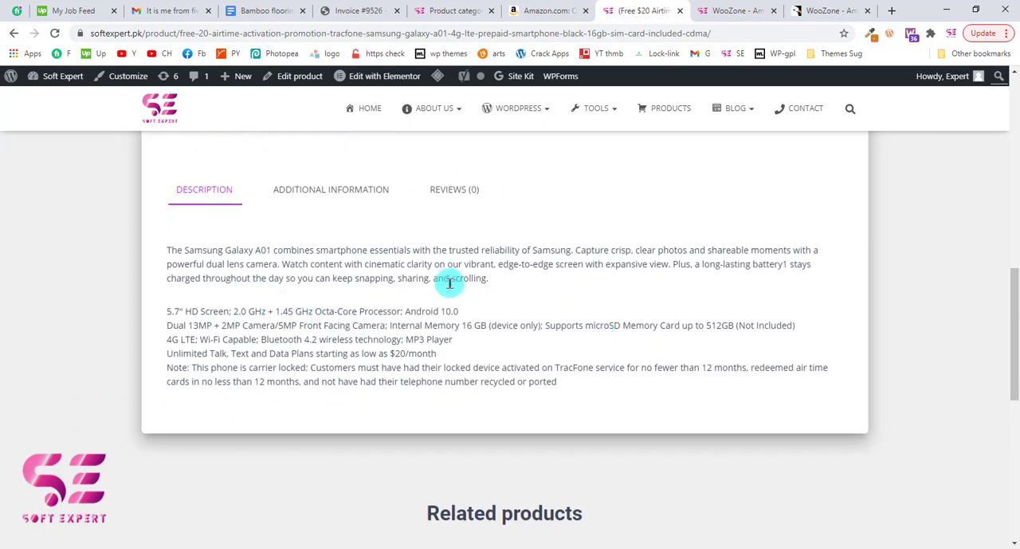
{"action": "left_click", "coordinate": [320, 196]}
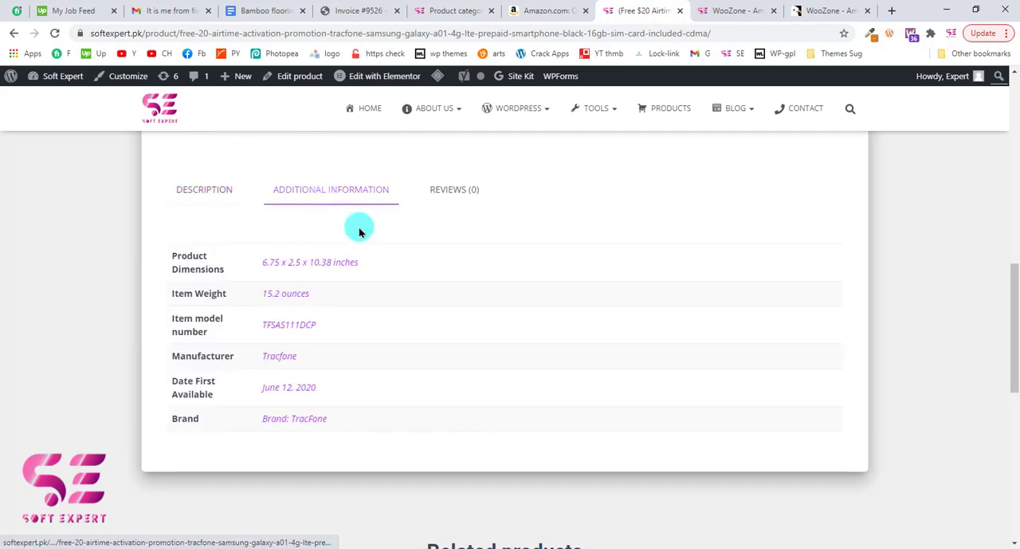
{"action": "left_click", "coordinate": [466, 194]}
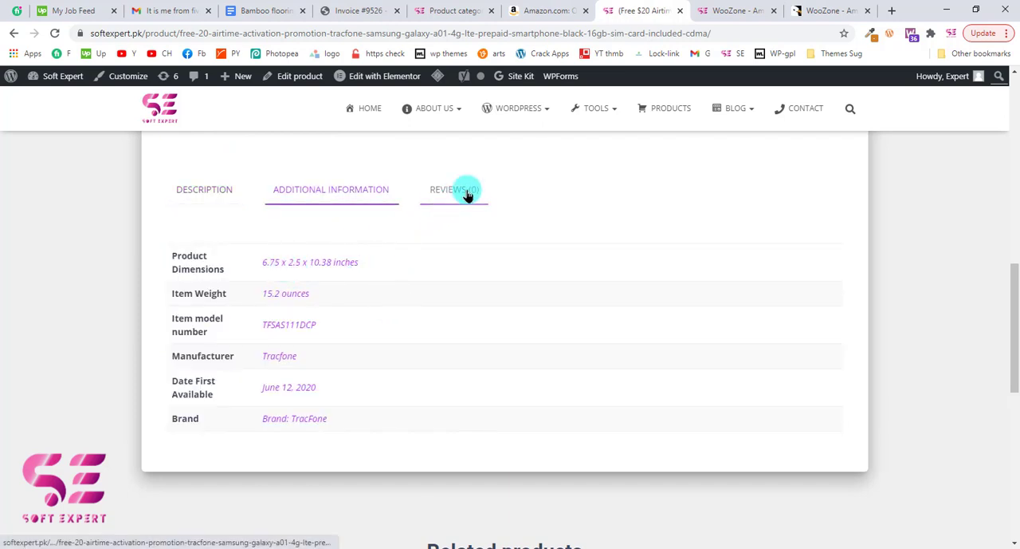
{"action": "scroll", "coordinate": [409, 387], "scroll_direction": "down", "scroll_amount": 1}
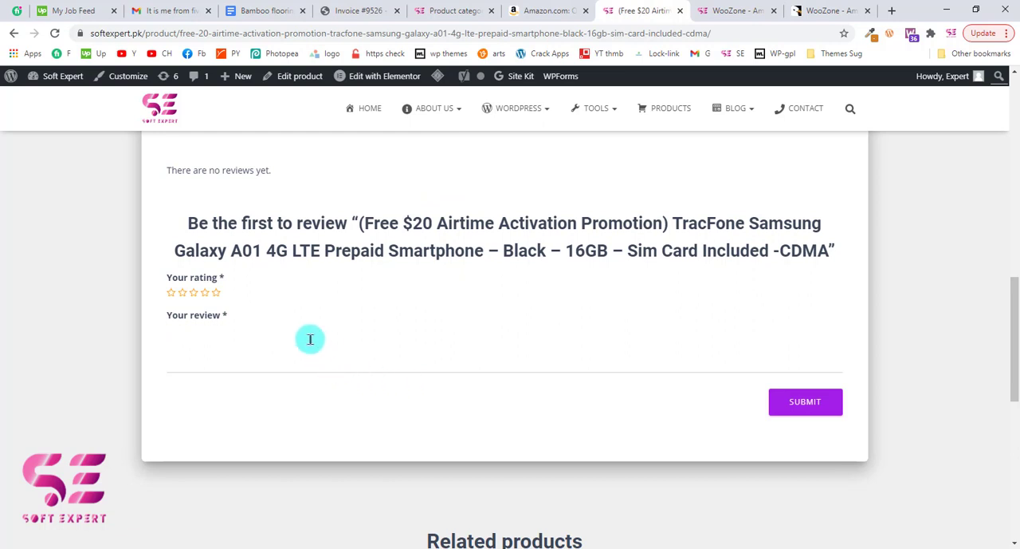
Step: Follow the phone's Buy Now link to Amazon and inspect the affiliate tag softexpert-20 in the page address
{"action": "scroll", "coordinate": [334, 290], "scroll_direction": "up", "scroll_amount": 1}
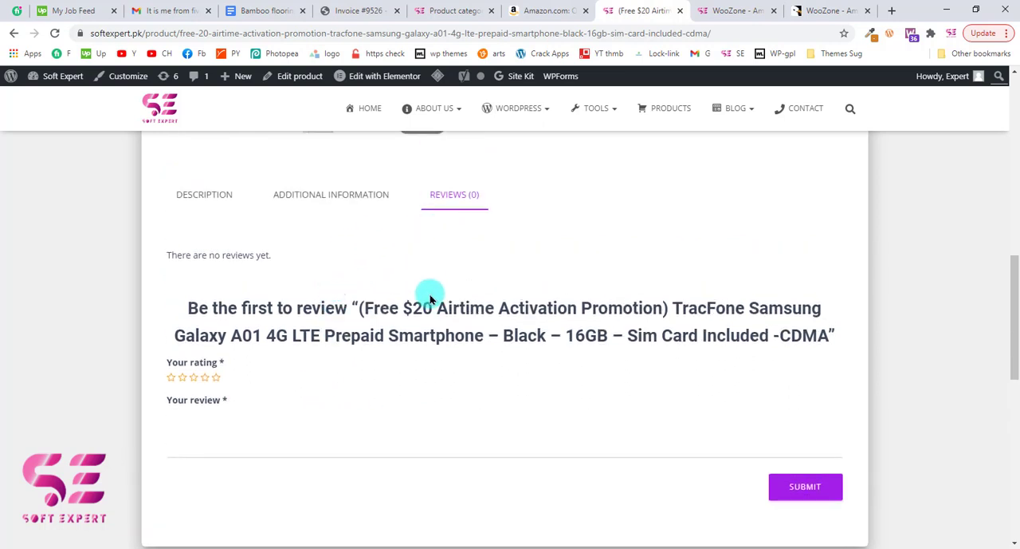
{"action": "scroll", "coordinate": [204, 205], "scroll_direction": "up", "scroll_amount": 7}
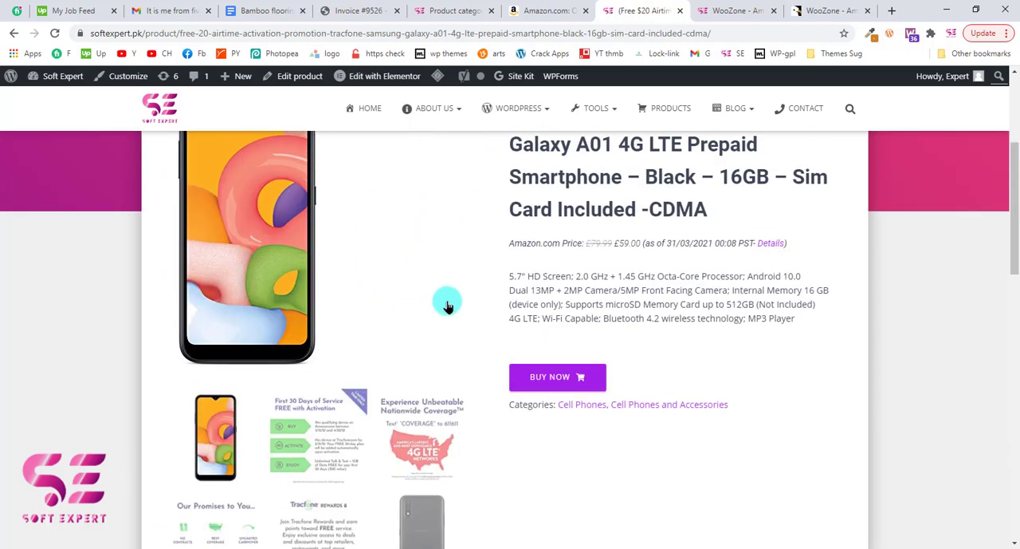
{"action": "left_click", "coordinate": [578, 381]}
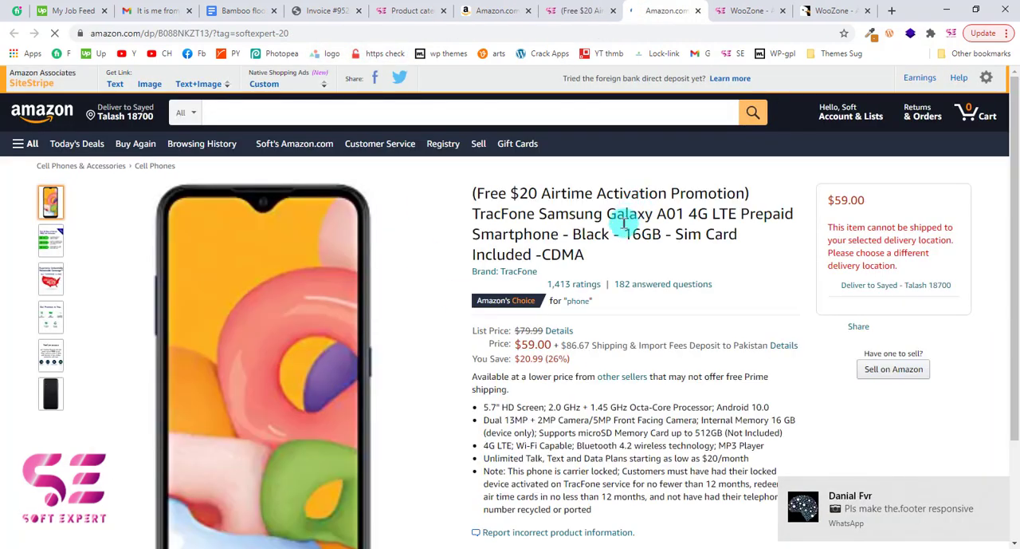
{"action": "left_click", "coordinate": [996, 485]}
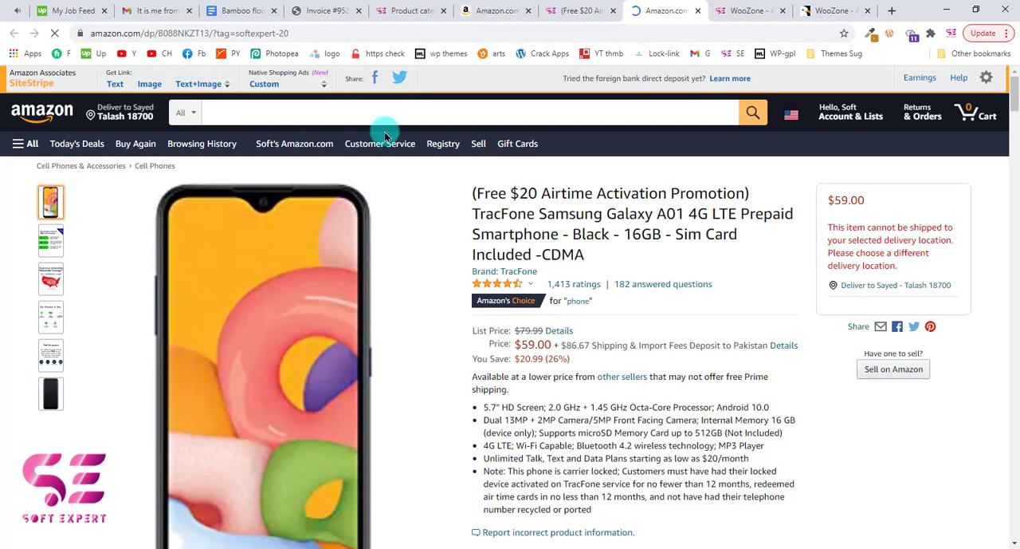
{"action": "left_click_drag", "start_coordinate": [214, 35], "coordinate": [299, 34]}
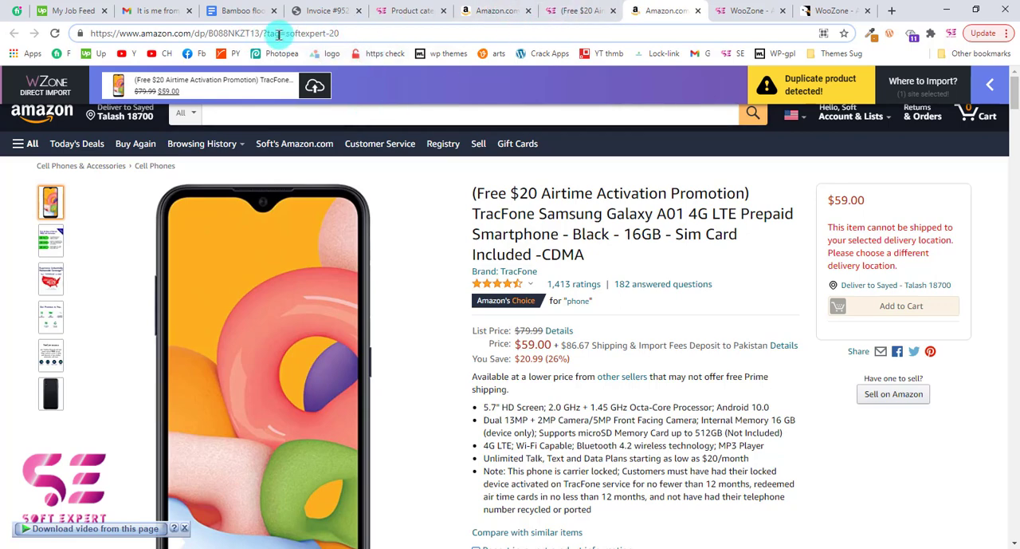
{"action": "left_click_drag", "start_coordinate": [279, 34], "coordinate": [332, 34]}
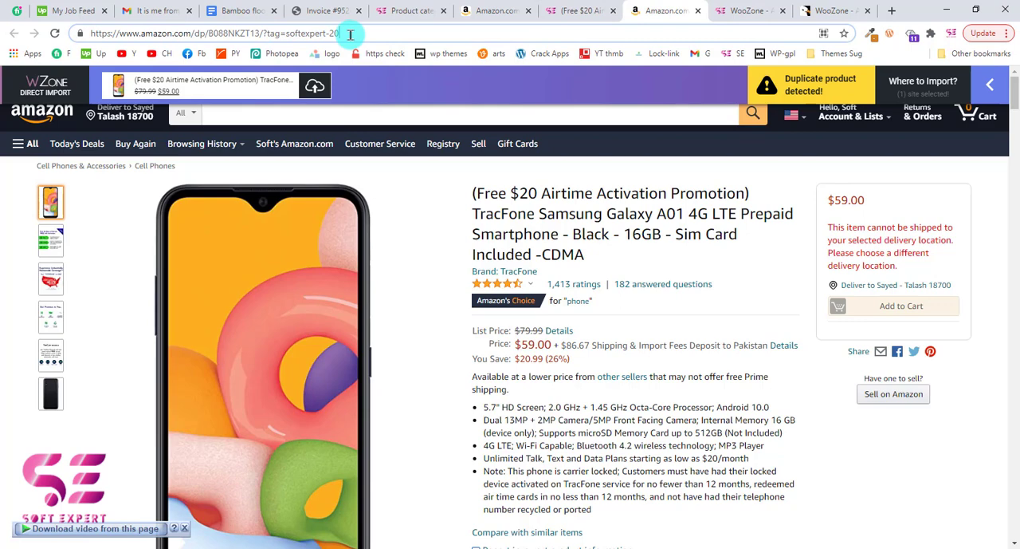
Step: Highlight the affiliate tag ?tag=softexpert-20 in the Amazon page address and look over the phone's listing
{"action": "left_click_drag", "start_coordinate": [341, 34], "coordinate": [262, 34]}
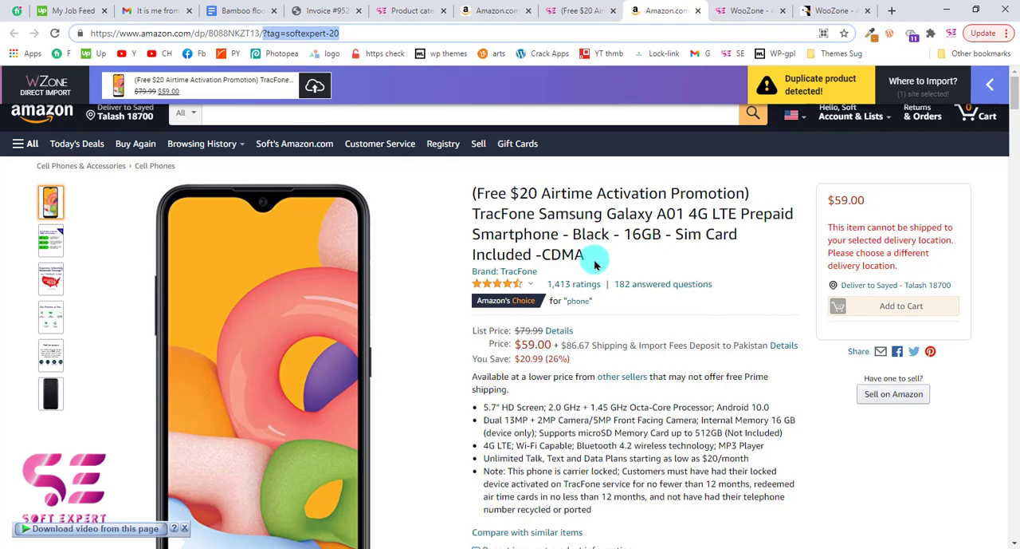
{"action": "scroll", "coordinate": [565, 267], "scroll_direction": "down", "scroll_amount": 4}
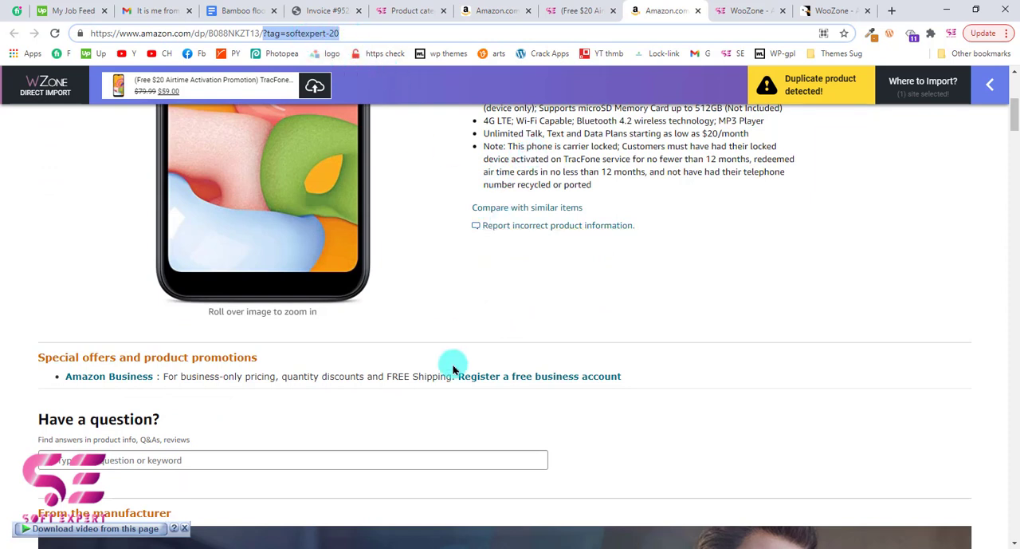
{"action": "key", "text": "Return"}
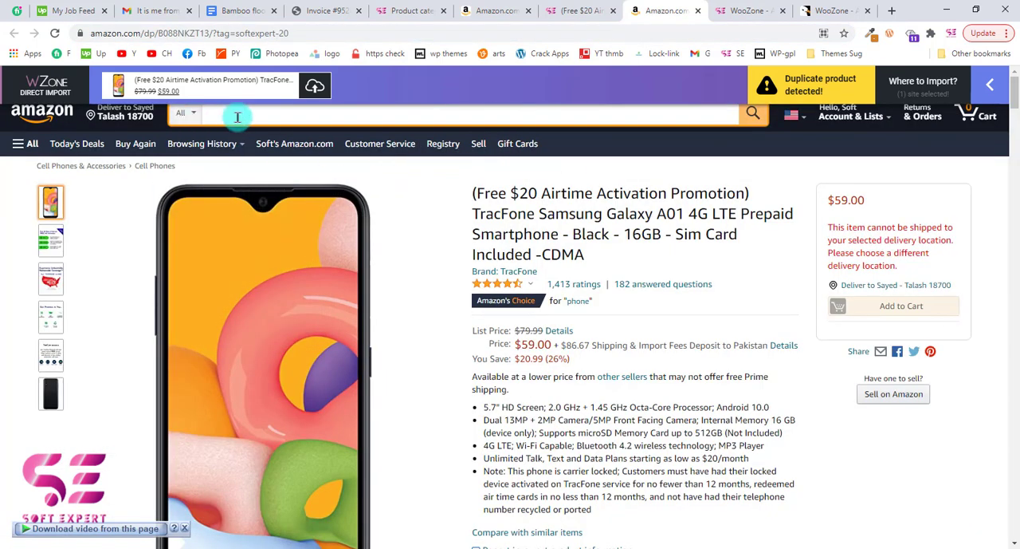
Step: Search Amazon for tripod and look through the matching products
{"action": "left_click", "coordinate": [237, 117]}
{"action": "type", "text": "camera"}
{"action": "type", "text": "tripod"}
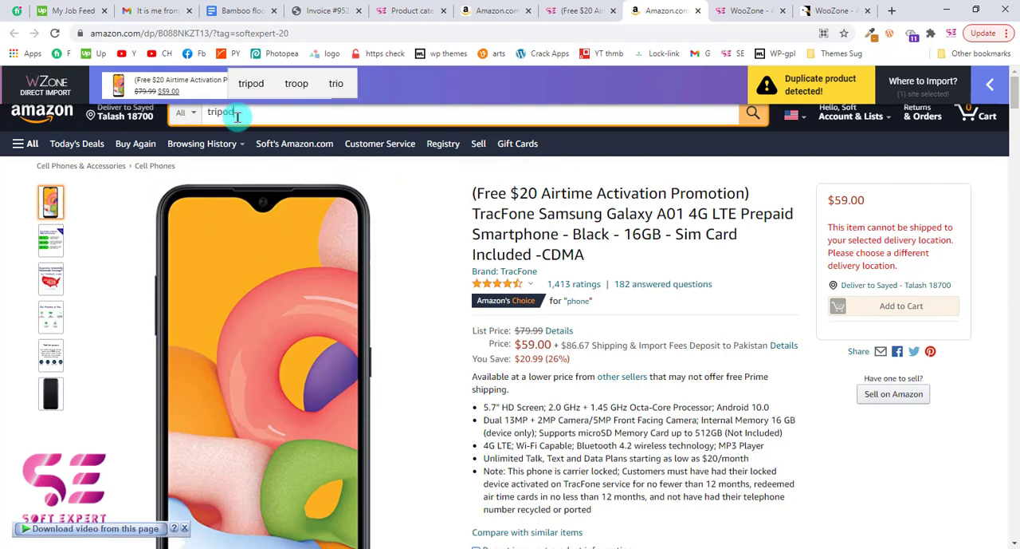
{"action": "key", "text": "Return"}
{"action": "scroll", "coordinate": [447, 367], "scroll_direction": "down", "scroll_amount": 1}
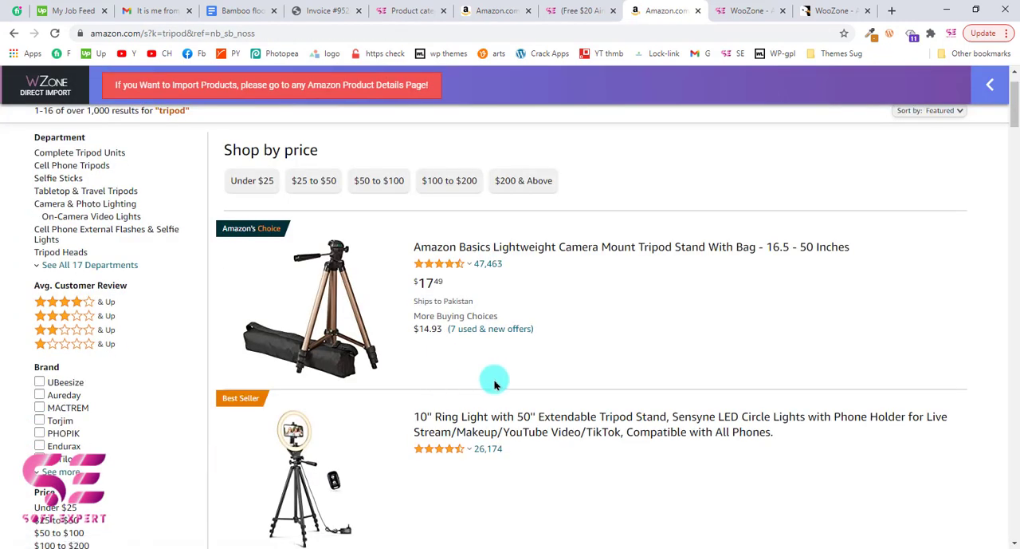
Step: Import the Amazon Basics Lightweight Camera Mount Tripod Stand without its variations into the Soft Expert store and open its store page
{"action": "left_click", "coordinate": [488, 248]}
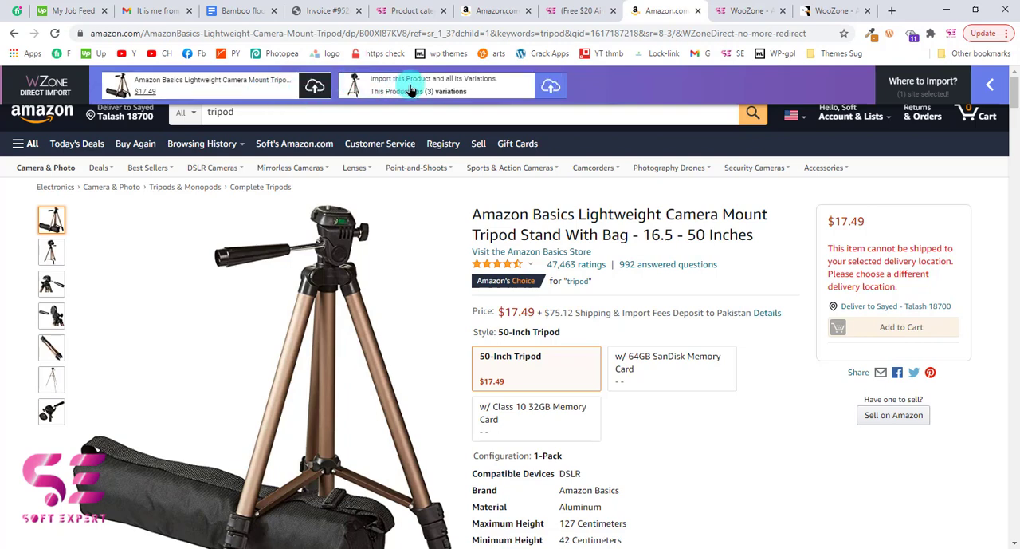
{"action": "left_click", "coordinate": [316, 88]}
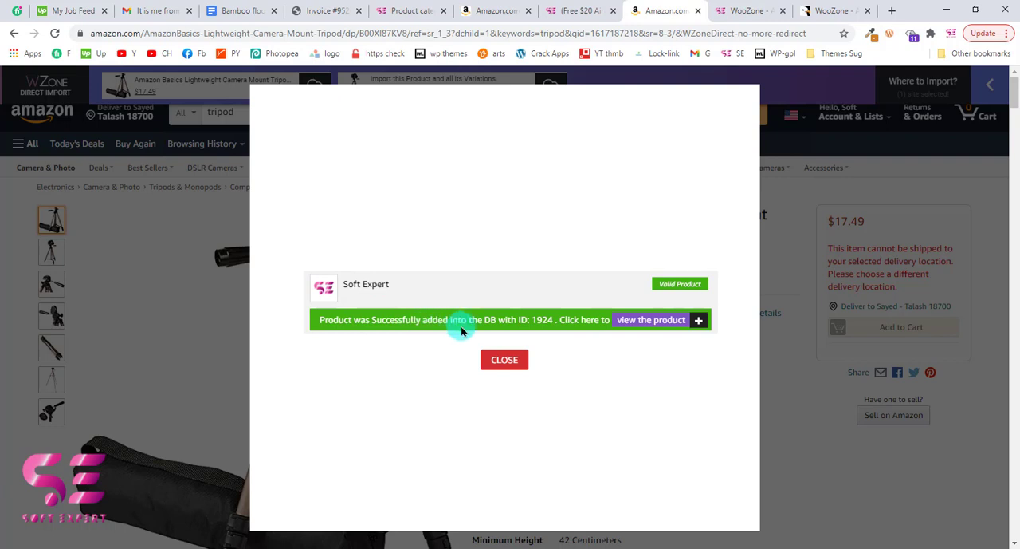
{"action": "left_click", "coordinate": [658, 321]}
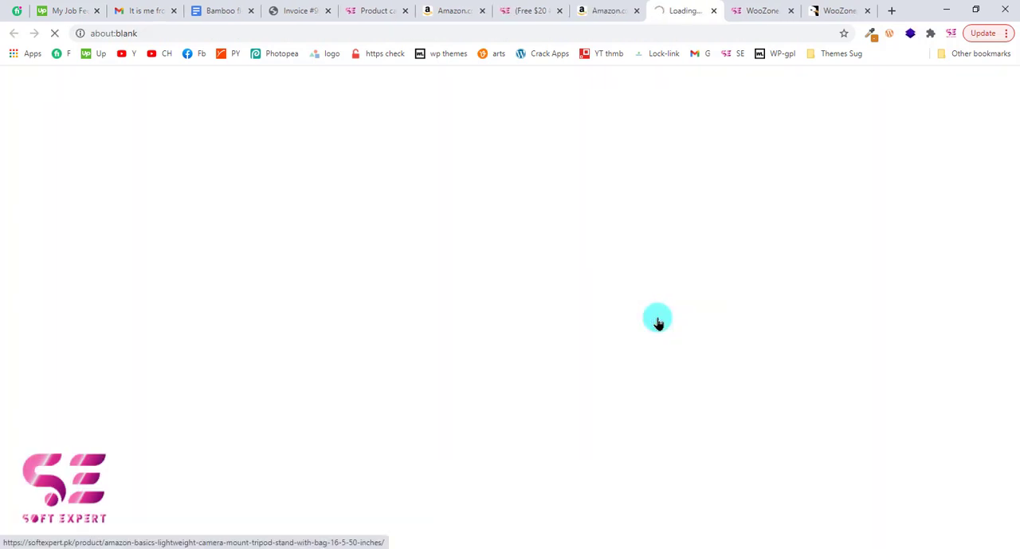
Step: Examine the imported tripod's summary, gallery images and description on its store page
{"action": "scroll", "coordinate": [645, 348], "scroll_direction": "down", "scroll_amount": 2}
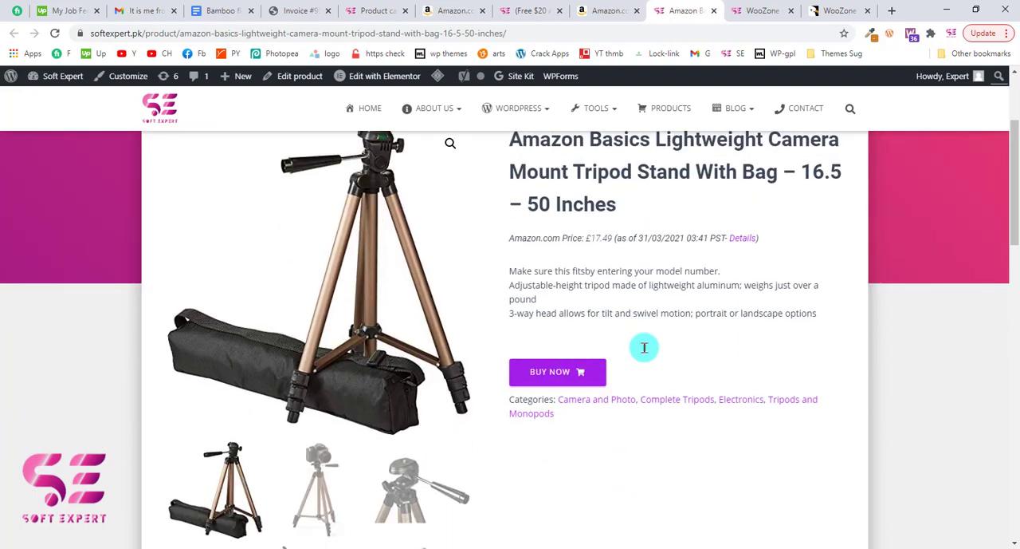
{"action": "scroll", "coordinate": [272, 387], "scroll_direction": "down", "scroll_amount": 2}
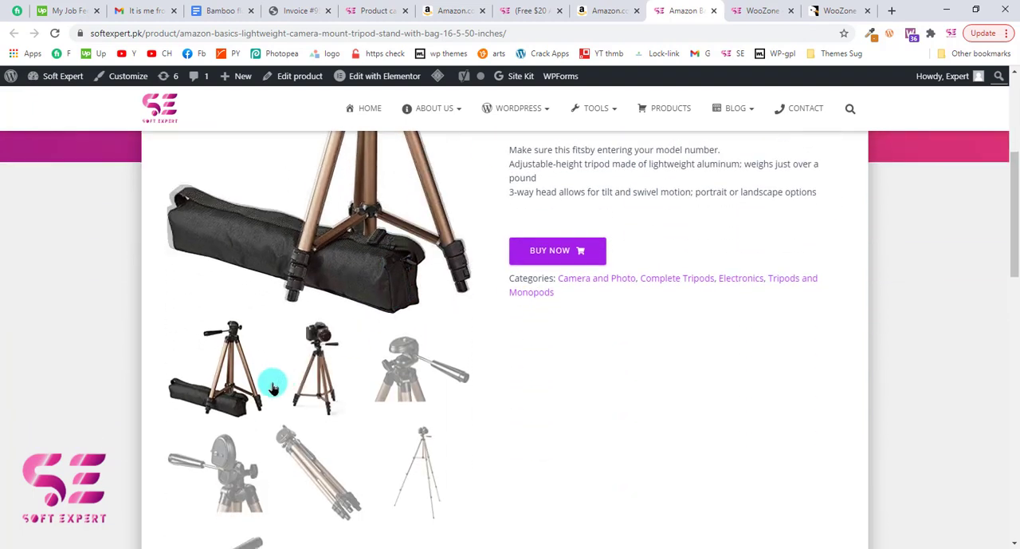
{"action": "scroll", "coordinate": [382, 444], "scroll_direction": "down", "scroll_amount": 5}
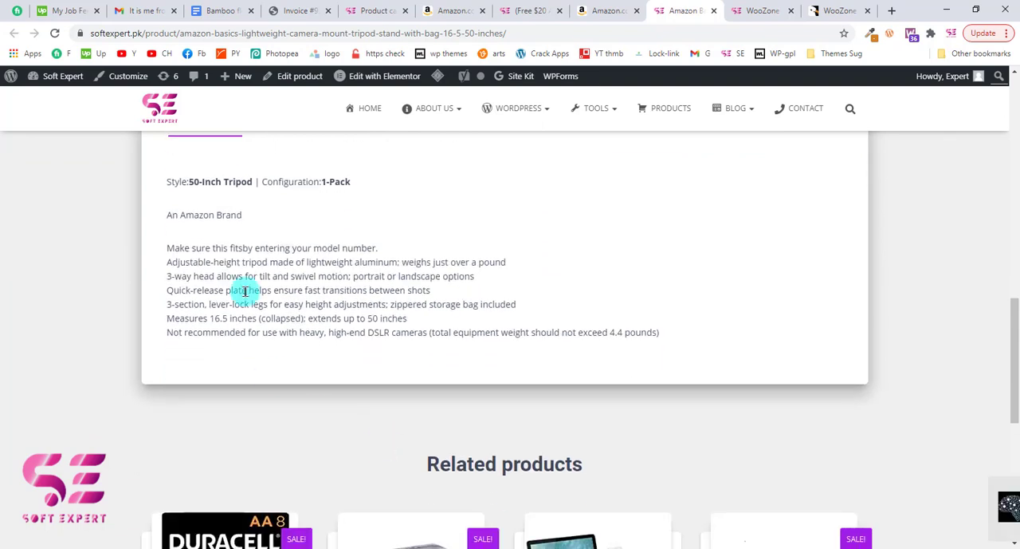
{"action": "scroll", "coordinate": [246, 290], "scroll_direction": "up", "scroll_amount": 1}
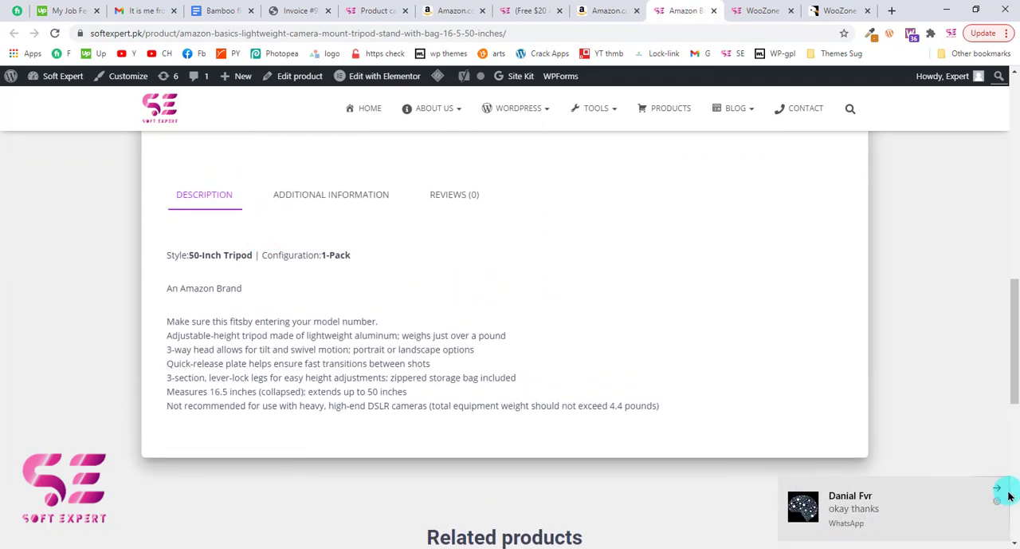
{"action": "left_click", "coordinate": [1001, 490]}
{"action": "scroll", "coordinate": [685, 373], "scroll_direction": "up", "scroll_amount": 1}
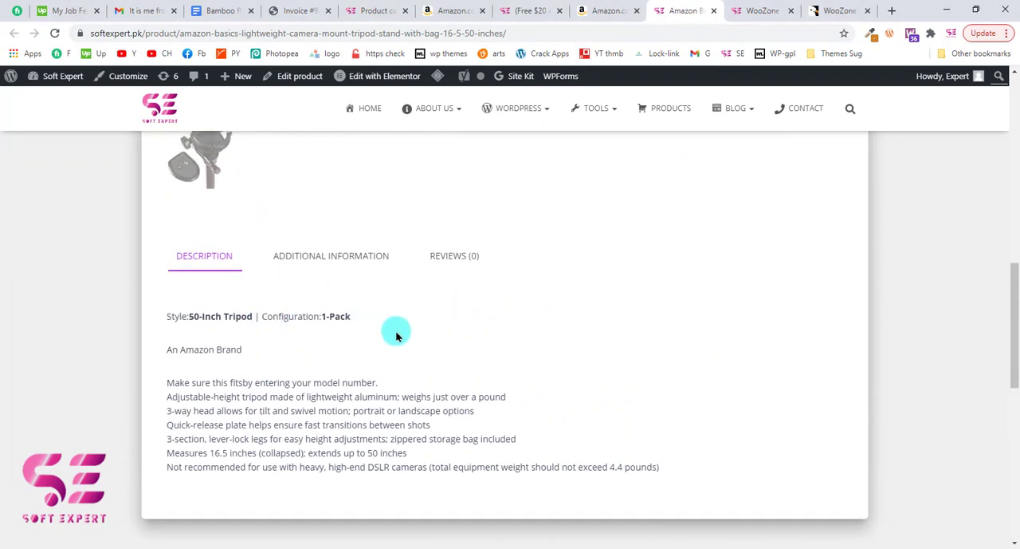
Step: Check the tripod's additional information and the related products on its store page
{"action": "scroll", "coordinate": [401, 338], "scroll_direction": "down", "scroll_amount": 1}
{"action": "scroll", "coordinate": [401, 338], "scroll_direction": "down", "scroll_amount": 1}
{"action": "left_click", "coordinate": [281, 169]}
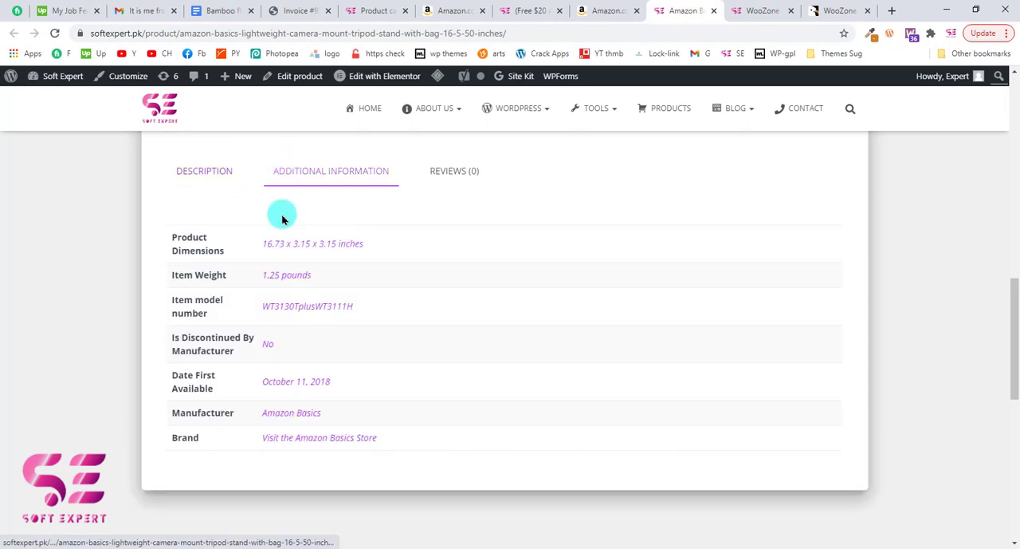
{"action": "scroll", "coordinate": [535, 383], "scroll_direction": "down", "scroll_amount": 3}
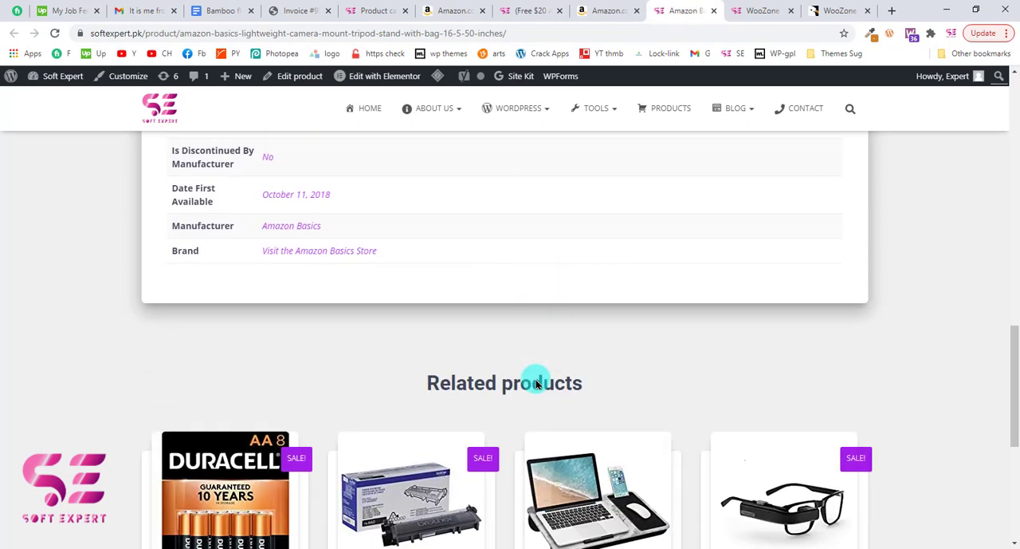
Step: Open the full product list in the Soft Expert store's admin and examine the imported products and their WooZone details
{"action": "left_click", "coordinate": [526, 10]}
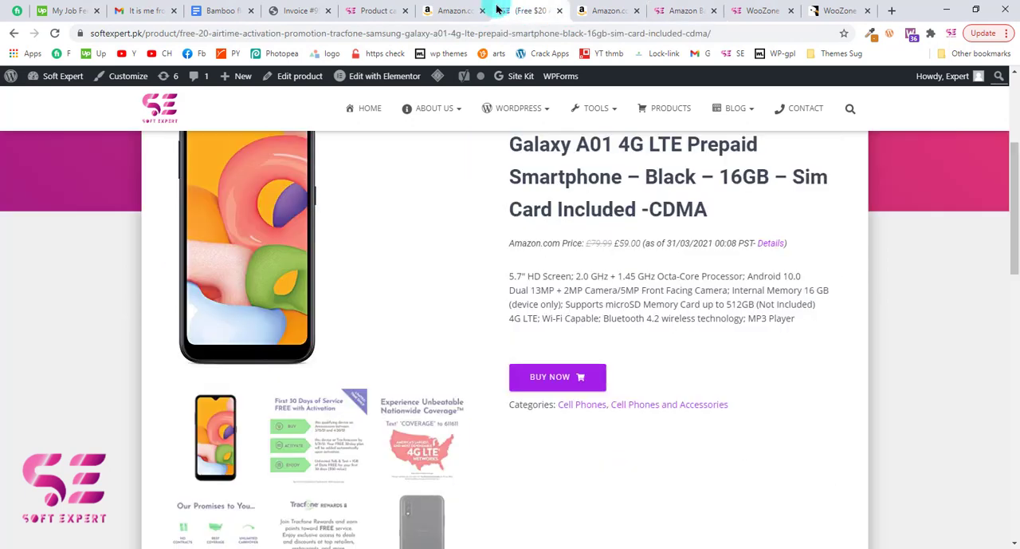
{"action": "scroll", "coordinate": [390, 171], "scroll_direction": "up", "scroll_amount": 3}
{"action": "mouse_move", "coordinate": [77, 84]}
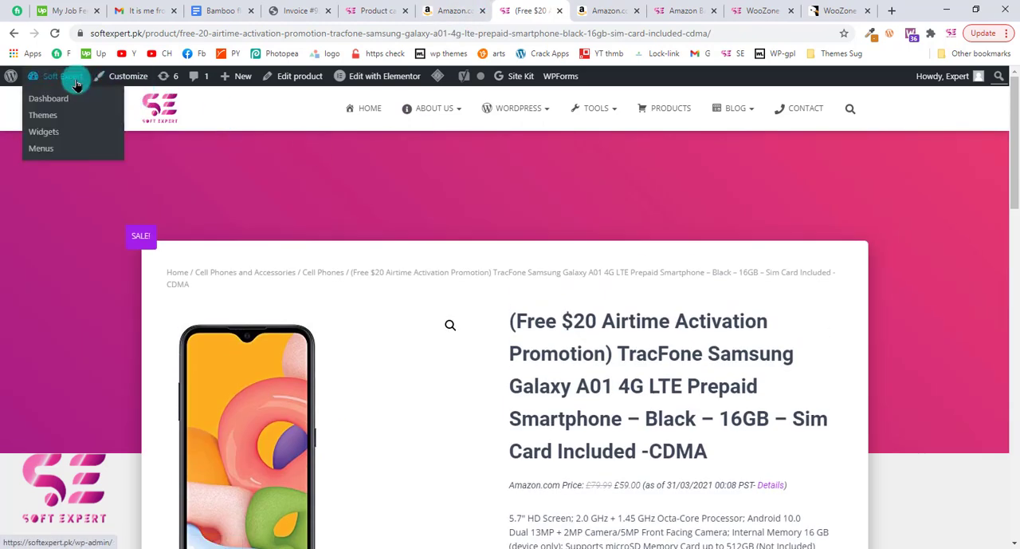
{"action": "left_click", "coordinate": [373, 10]}
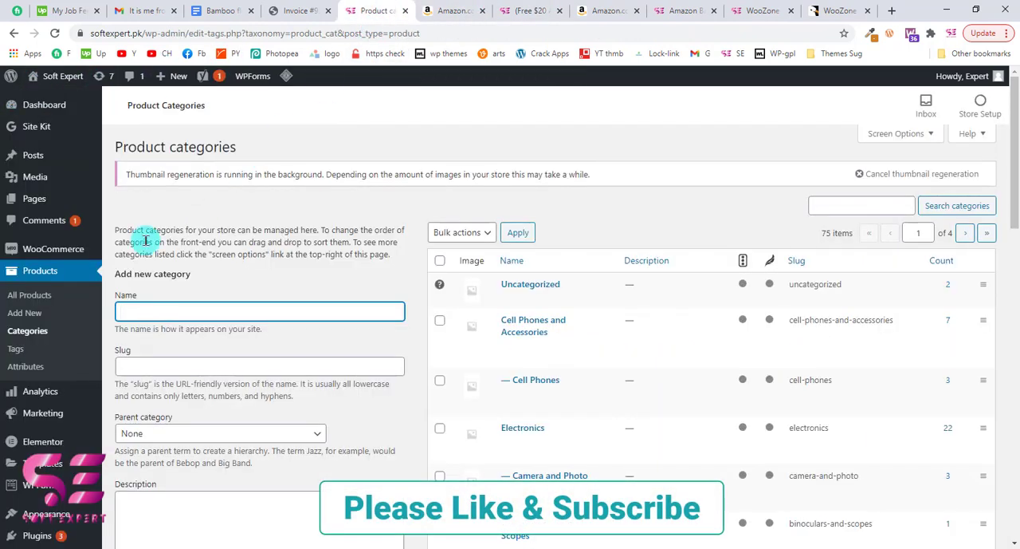
{"action": "left_click", "coordinate": [33, 294]}
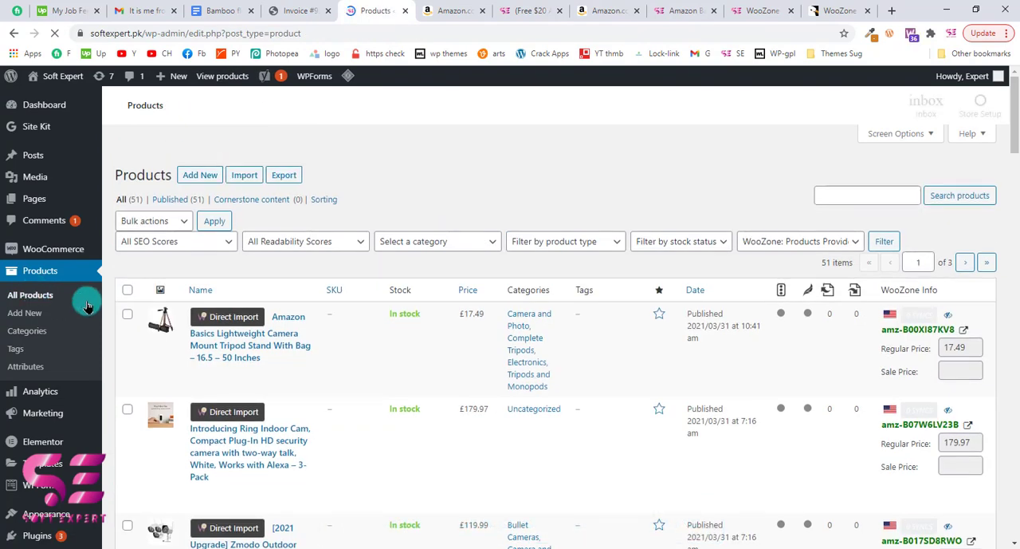
{"action": "scroll", "coordinate": [232, 403], "scroll_direction": "down", "scroll_amount": 2}
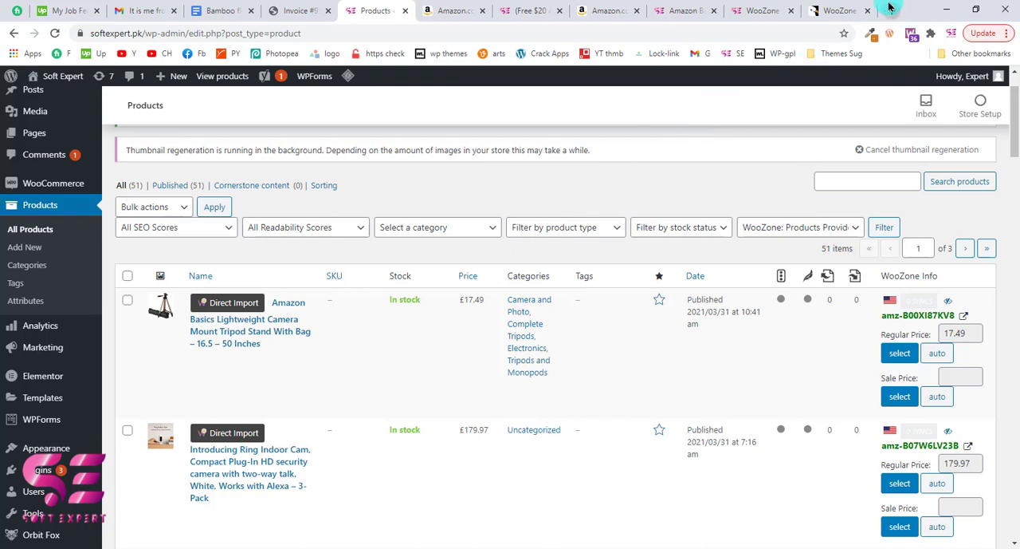
Step: Close the store's product list and view the WooZone - Amazon Associates Bundle Pack page on CodeCanyon
{"action": "left_click", "coordinate": [405, 11]}
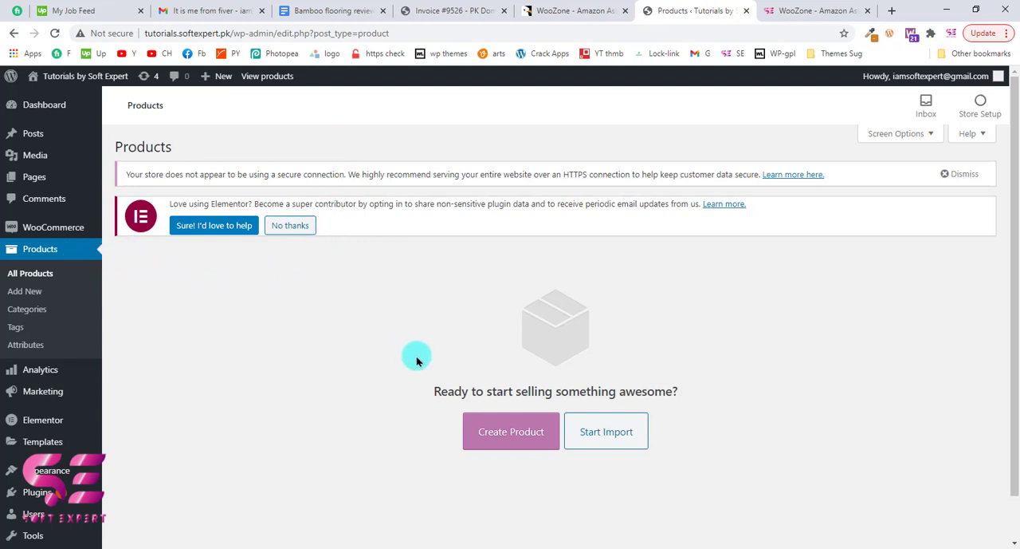
{"action": "left_click", "coordinate": [549, 11]}
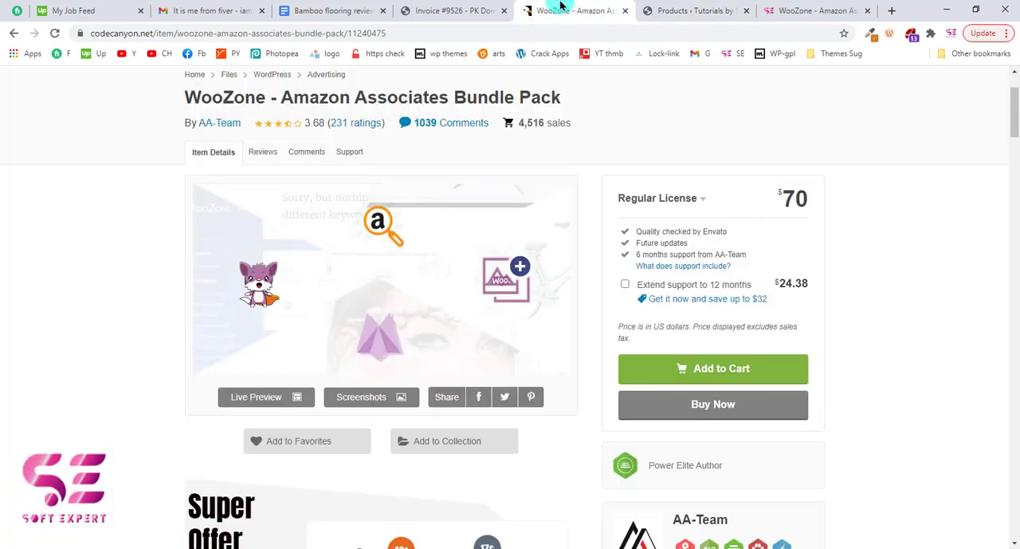
{"action": "scroll", "coordinate": [405, 127], "scroll_direction": "up", "scroll_amount": 2}
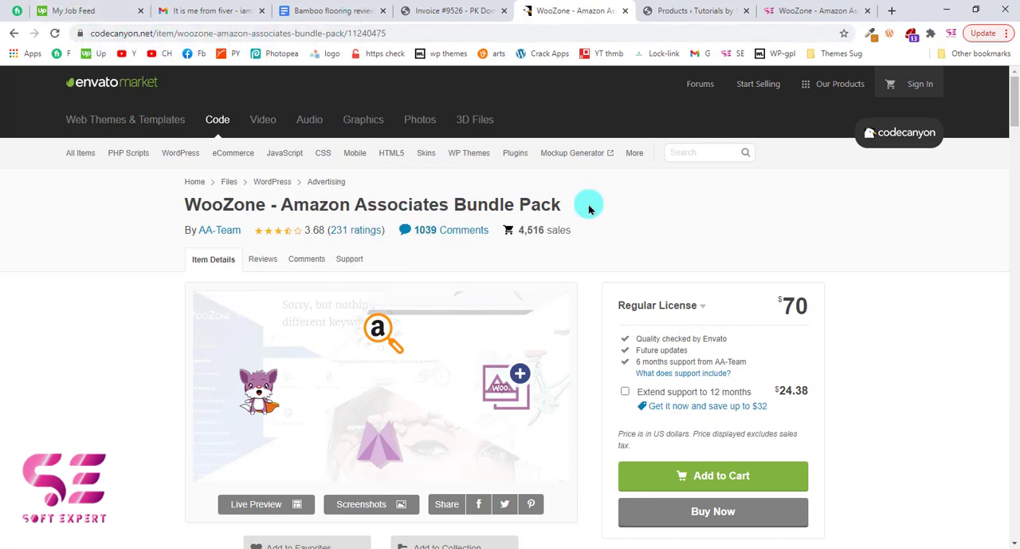
Step: Examine the Soft Expert post on the WooZone plugin with lifetime license key, down to its download section
{"action": "left_click", "coordinate": [810, 11]}
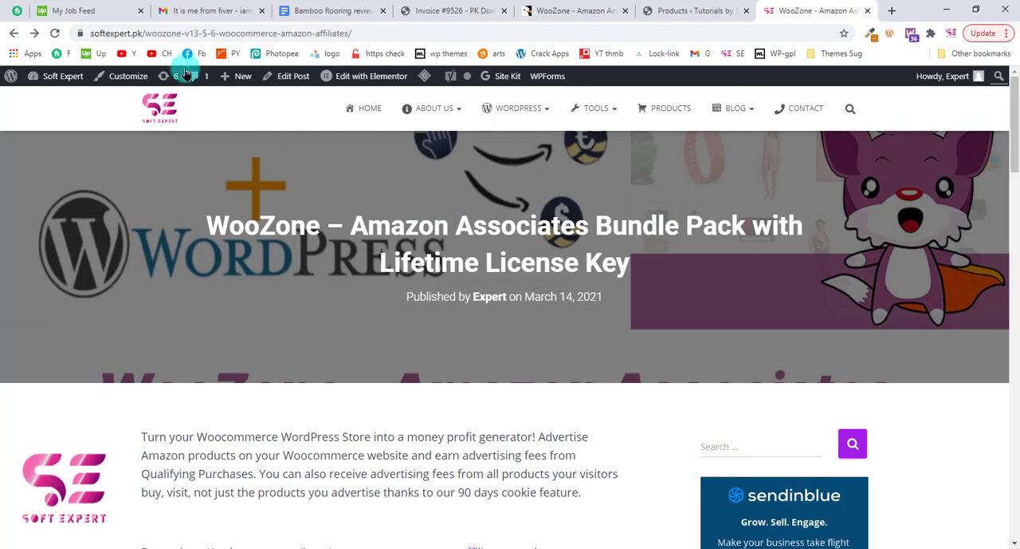
{"action": "scroll", "coordinate": [352, 235], "scroll_direction": "down", "scroll_amount": 2}
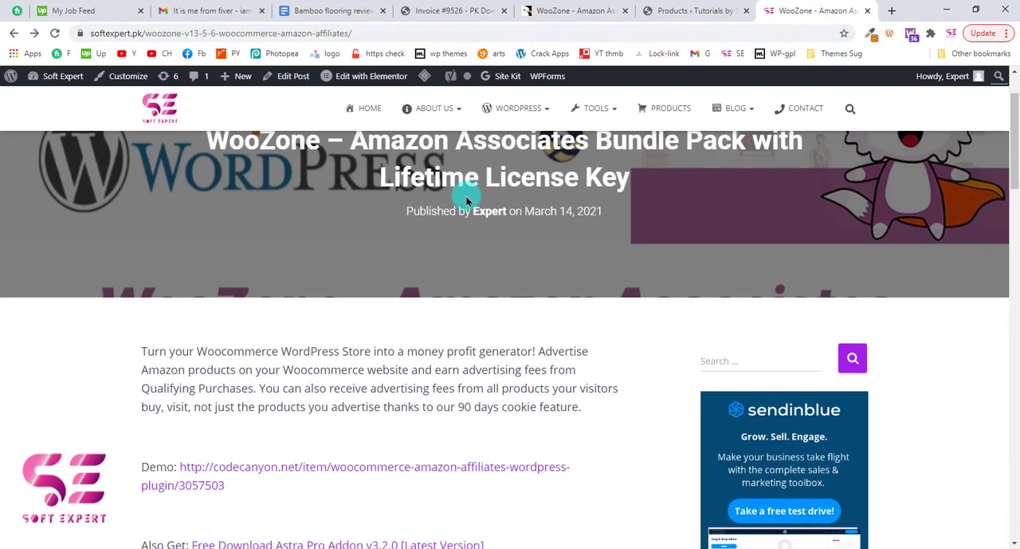
{"action": "scroll", "coordinate": [388, 224], "scroll_direction": "up", "scroll_amount": 1}
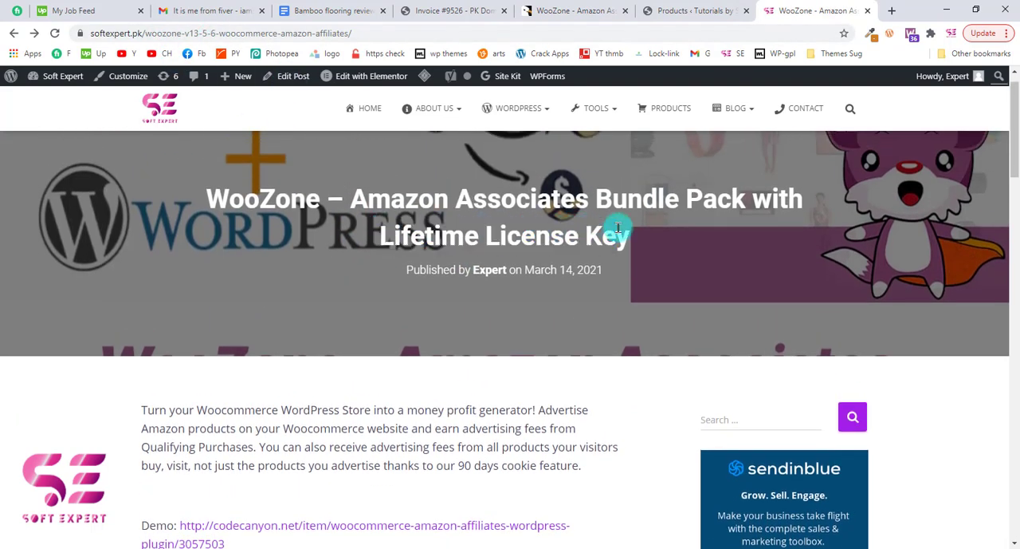
{"action": "scroll", "coordinate": [616, 223], "scroll_direction": "down", "scroll_amount": 5}
{"action": "scroll", "coordinate": [574, 295], "scroll_direction": "down", "scroll_amount": 4}
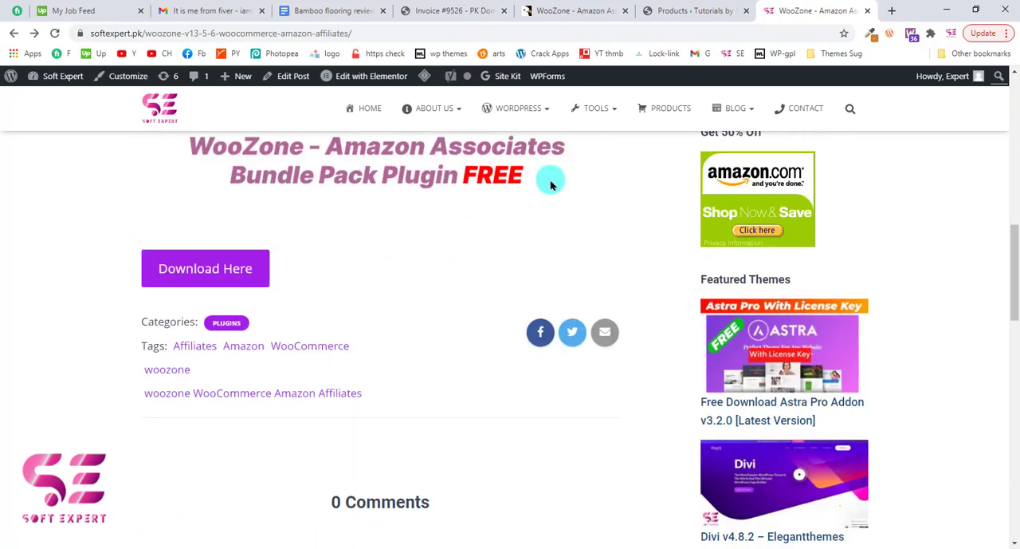
Step: Check the downloaded plugin files in the Amazon Affiliate Wordpress Theme+ Key folder, and return to the tutorial site's admin
{"action": "left_click", "coordinate": [650, 8]}
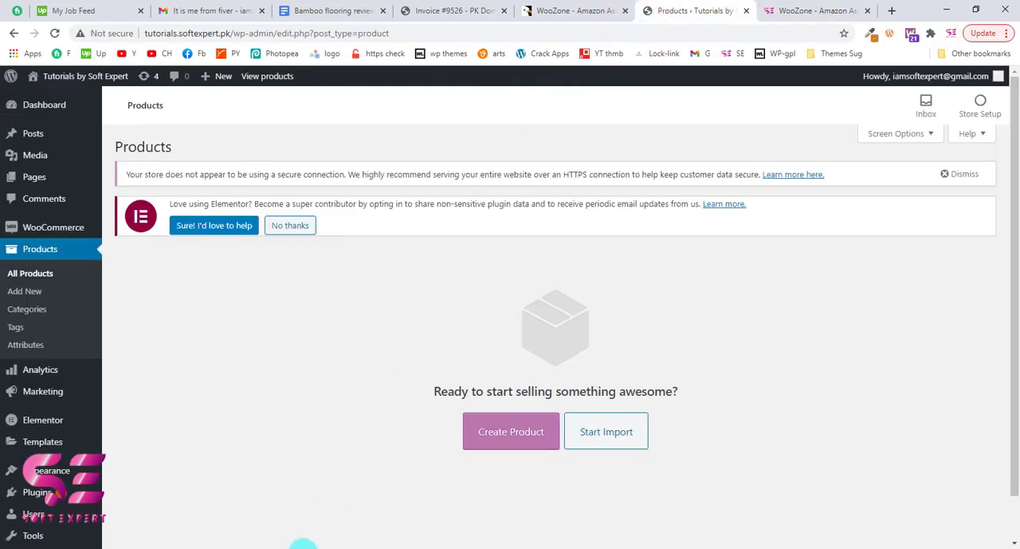
{"action": "left_click", "coordinate": [303, 547]}
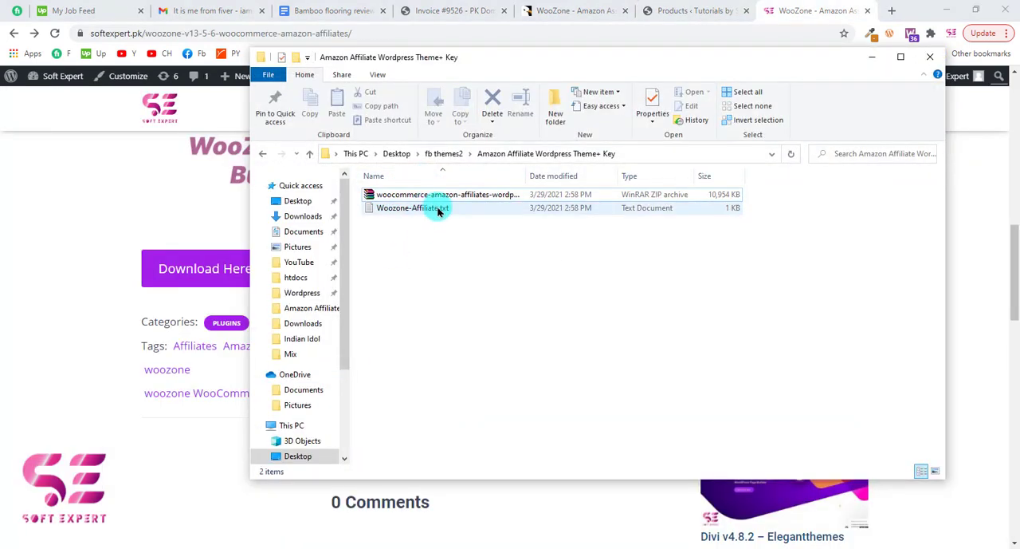
{"action": "left_click", "coordinate": [703, 7]}
Step: Upload and install the plugin woocommerce-amazon-affiliates-wordpress-plugin-wordpress-plugin.zip from the Amazon Affiliate Wordpress Theme+ Key folder
{"action": "mouse_move", "coordinate": [38, 492]}
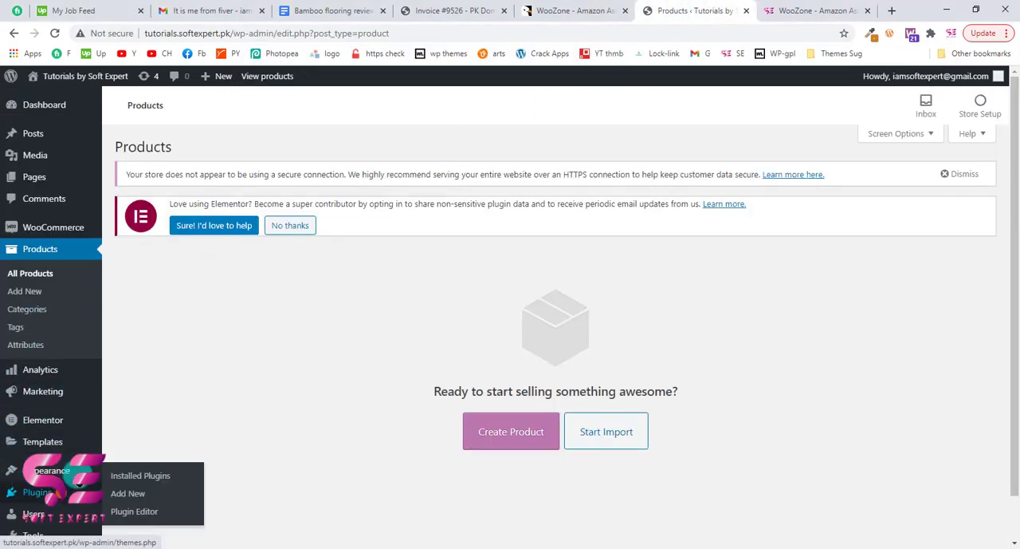
{"action": "left_click", "coordinate": [130, 492]}
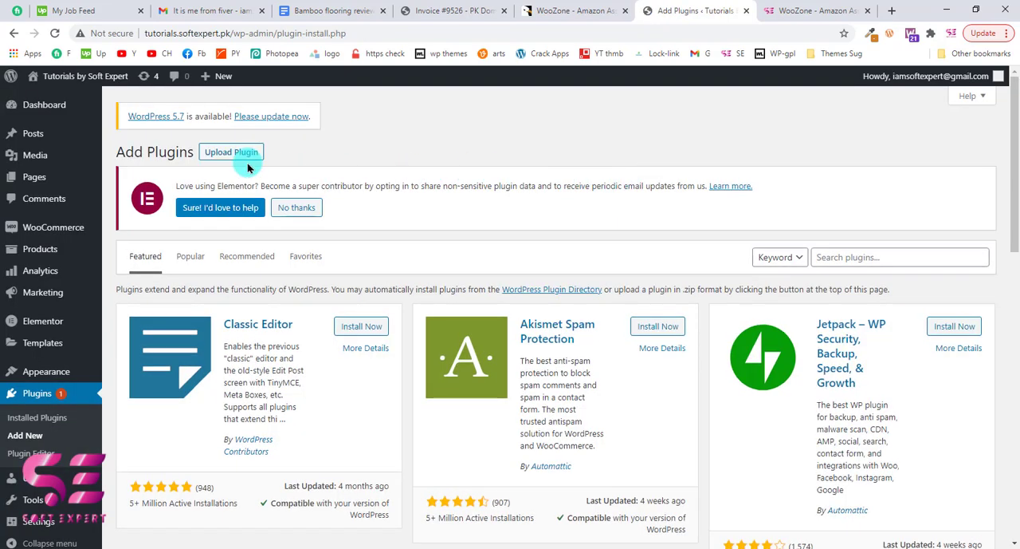
{"action": "left_click", "coordinate": [247, 160]}
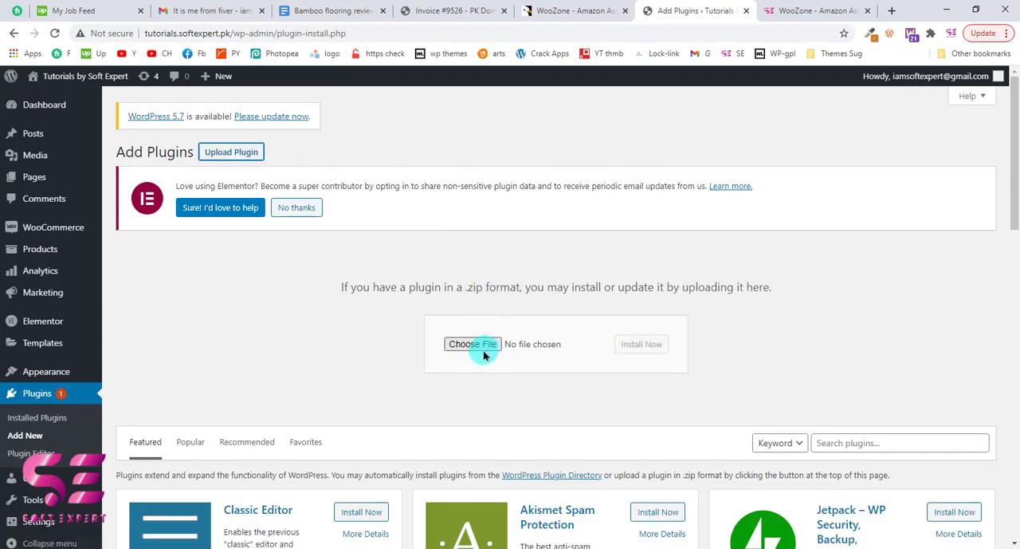
{"action": "left_click", "coordinate": [482, 348]}
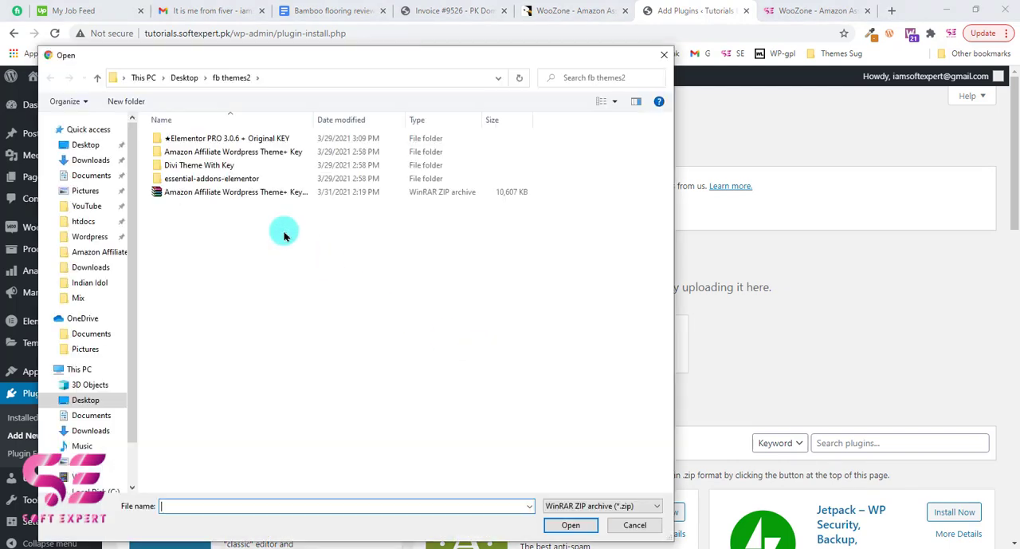
{"action": "double_click", "coordinate": [192, 151]}
{"action": "left_click", "coordinate": [197, 140]}
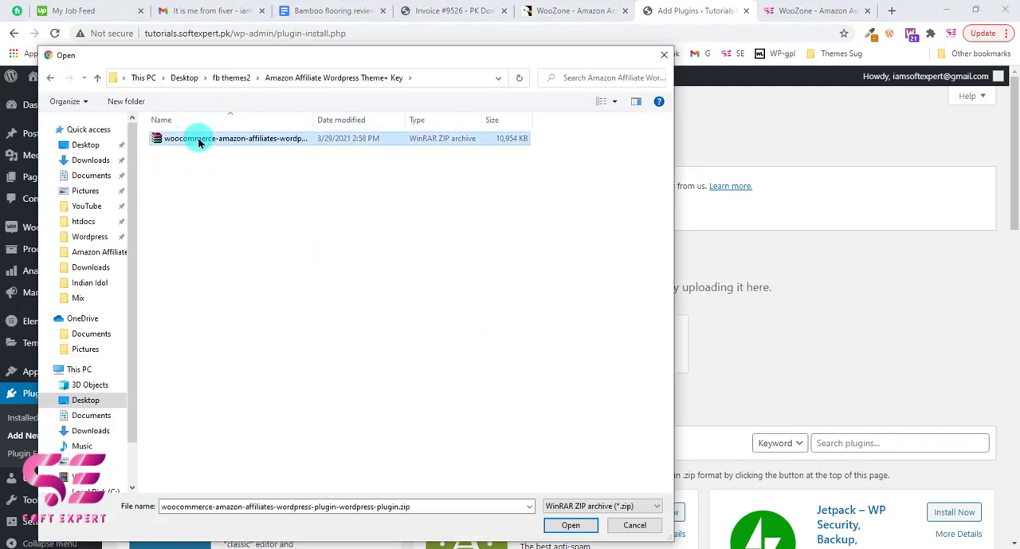
{"action": "left_click", "coordinate": [567, 526]}
{"action": "left_click", "coordinate": [648, 344]}
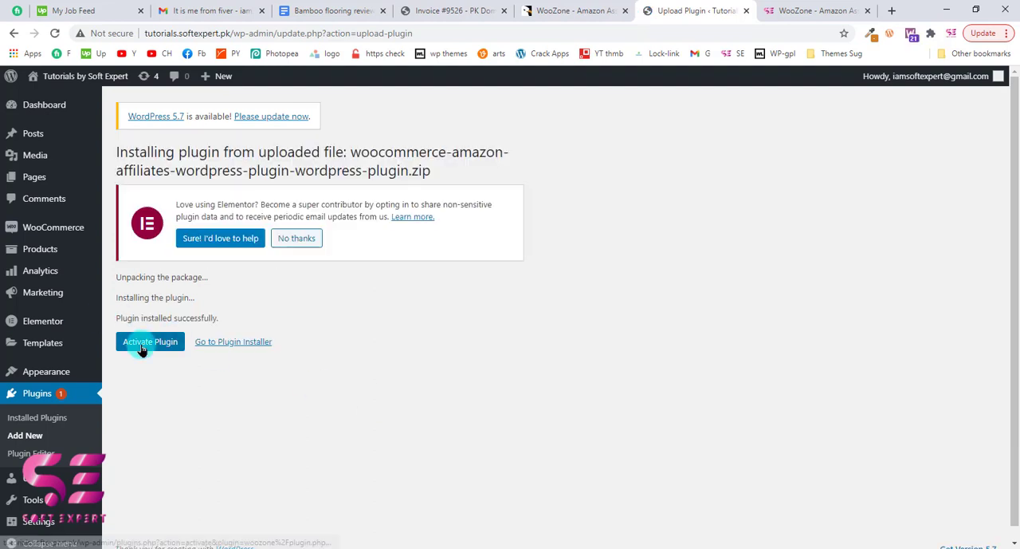
Step: Activate the newly installed plugin and go to the purchase code and email fields of its license form
{"action": "left_click", "coordinate": [142, 347]}
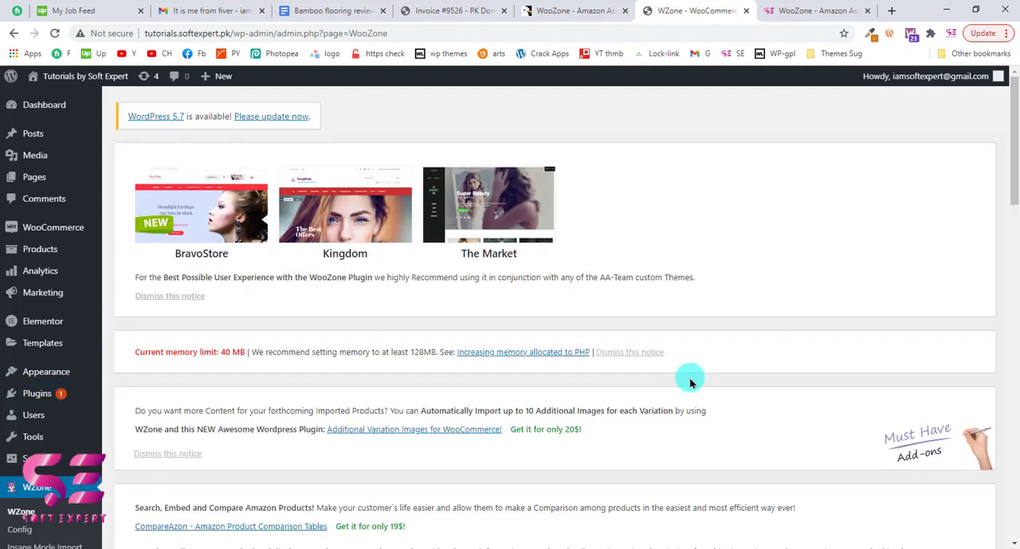
{"action": "scroll", "coordinate": [690, 382], "scroll_direction": "down", "scroll_amount": 15}
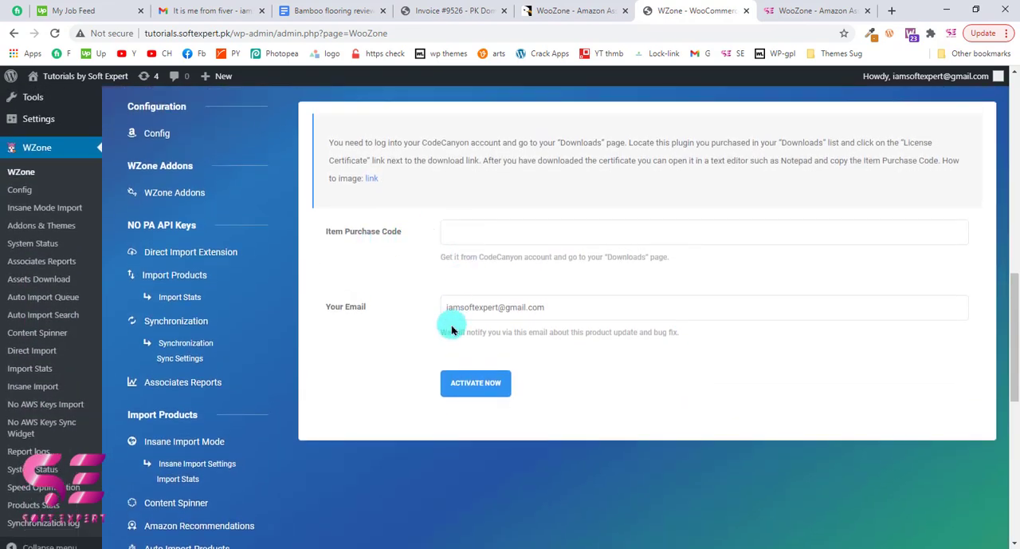
{"action": "triple_click", "coordinate": [558, 307]}
{"action": "left_click", "coordinate": [415, 262]}
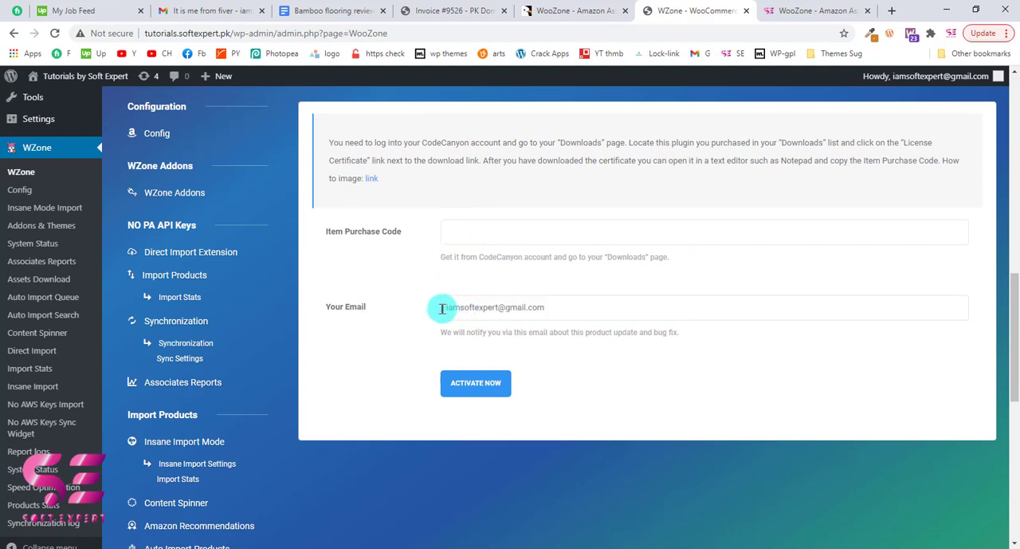
{"action": "left_click_drag", "start_coordinate": [441, 309], "coordinate": [554, 306]}
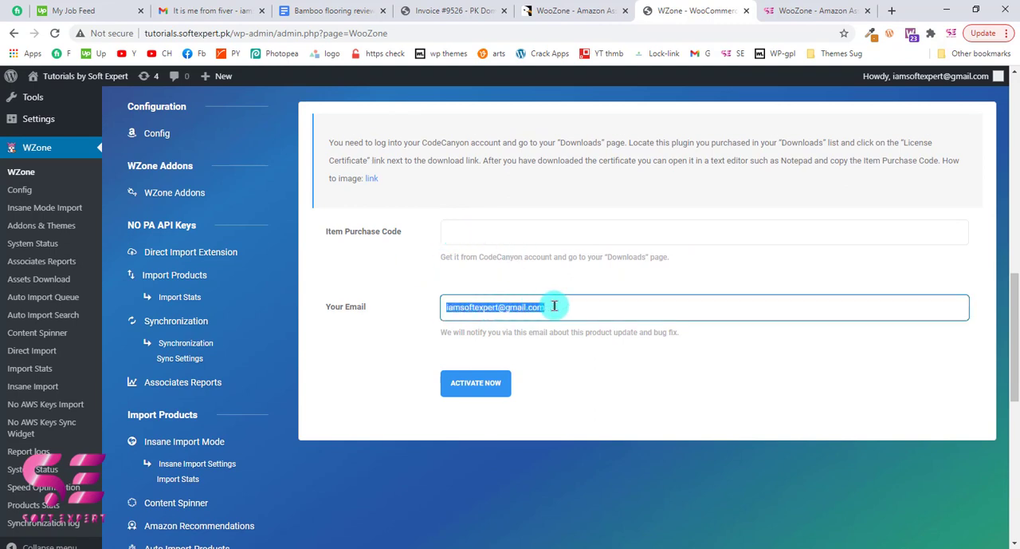
Step: Copy the item purchase code from Woozone-Affiliate.txt into the license form and activate the plugin's license
{"action": "left_click", "coordinate": [329, 546]}
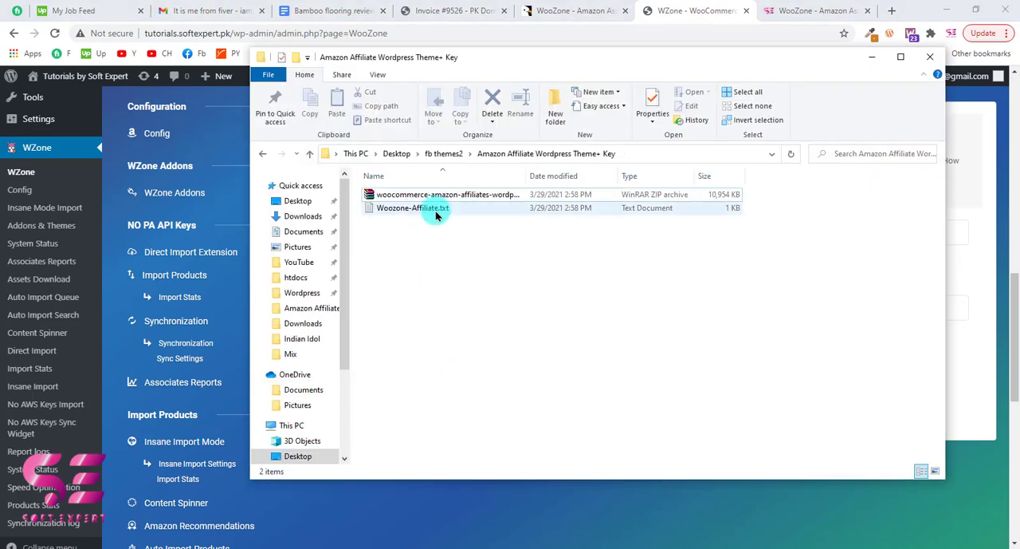
{"action": "double_click", "coordinate": [431, 210]}
{"action": "left_click_drag", "start_coordinate": [225, 83], "coordinate": [126, 89]}
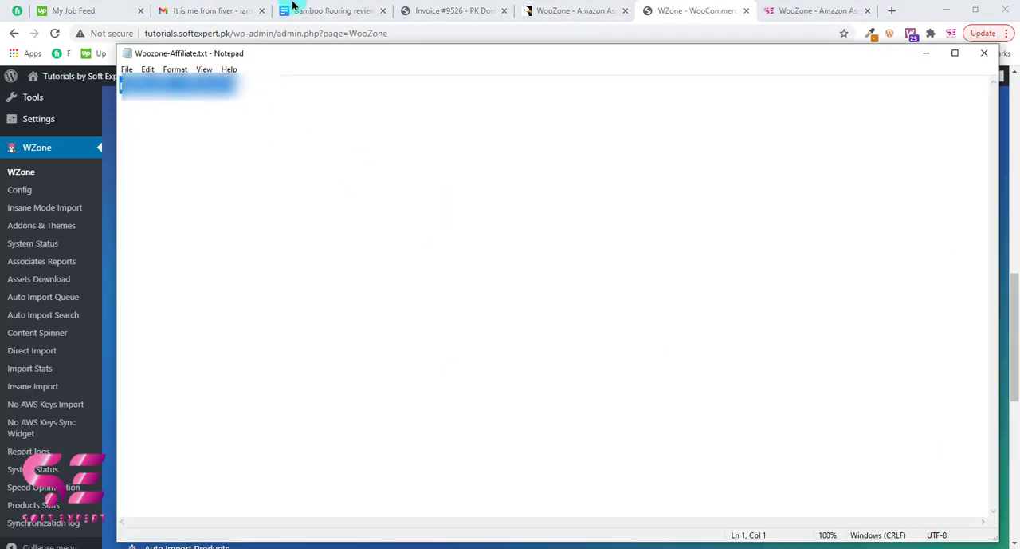
{"action": "left_click", "coordinate": [679, 7]}
{"action": "left_click", "coordinate": [492, 230]}
{"action": "key", "text": "ctrl+v"}
{"action": "left_click", "coordinate": [558, 367]}
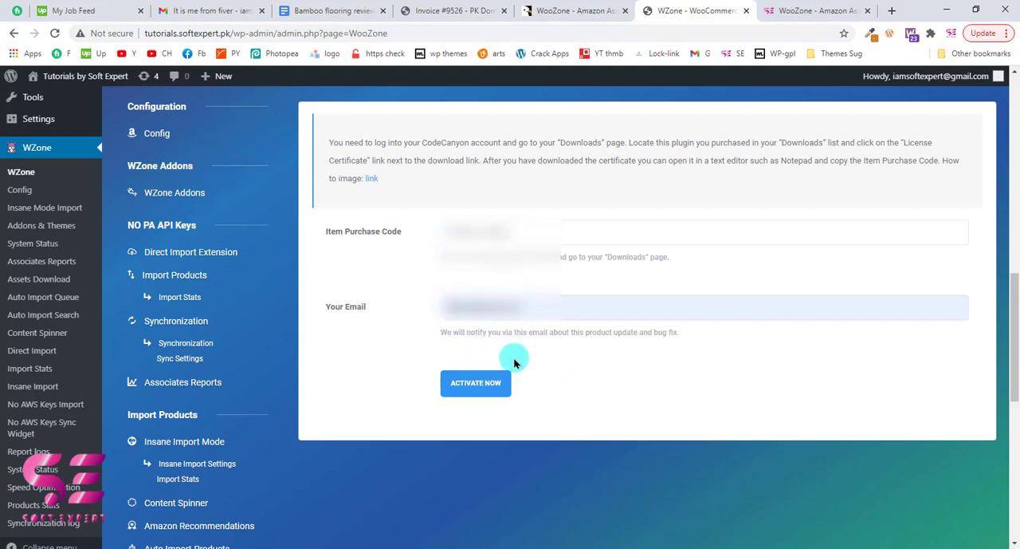
{"action": "left_click", "coordinate": [463, 385]}
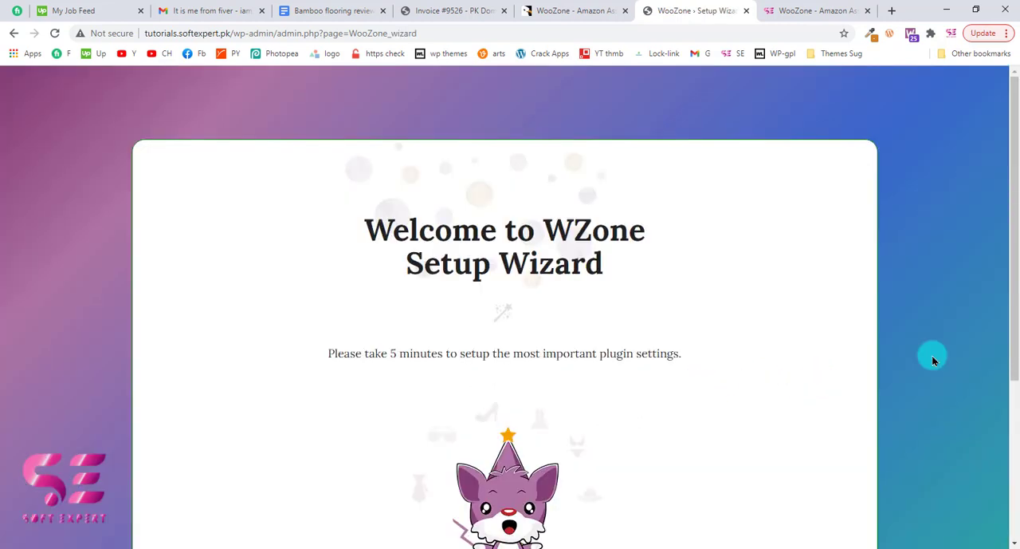
Step: Look over the WZone Setup Wizard's welcome page and start the wizard
{"action": "scroll", "coordinate": [640, 292], "scroll_direction": "down", "scroll_amount": 1}
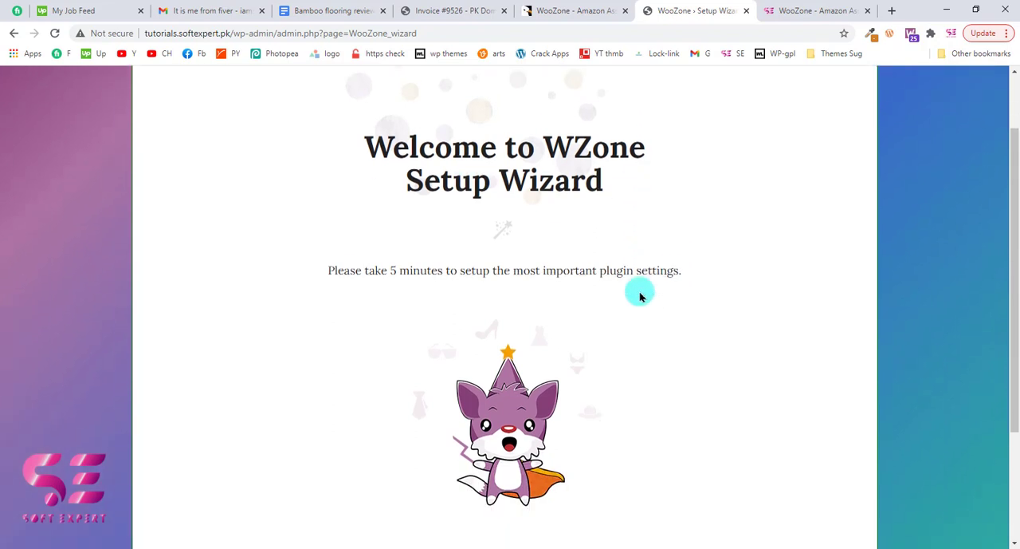
{"action": "scroll", "coordinate": [542, 247], "scroll_direction": "up", "scroll_amount": 1}
{"action": "scroll", "coordinate": [468, 277], "scroll_direction": "down", "scroll_amount": 2}
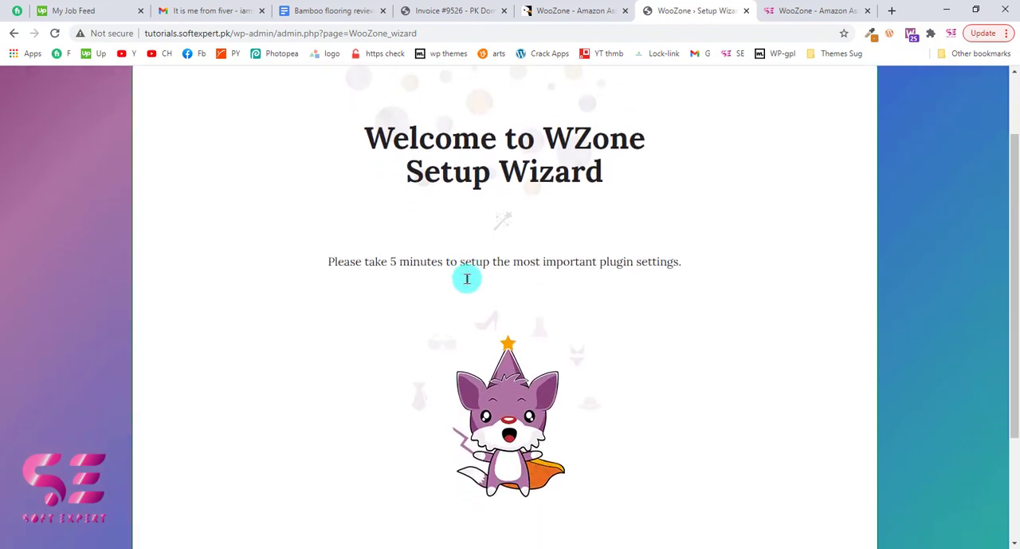
{"action": "left_click", "coordinate": [508, 472]}
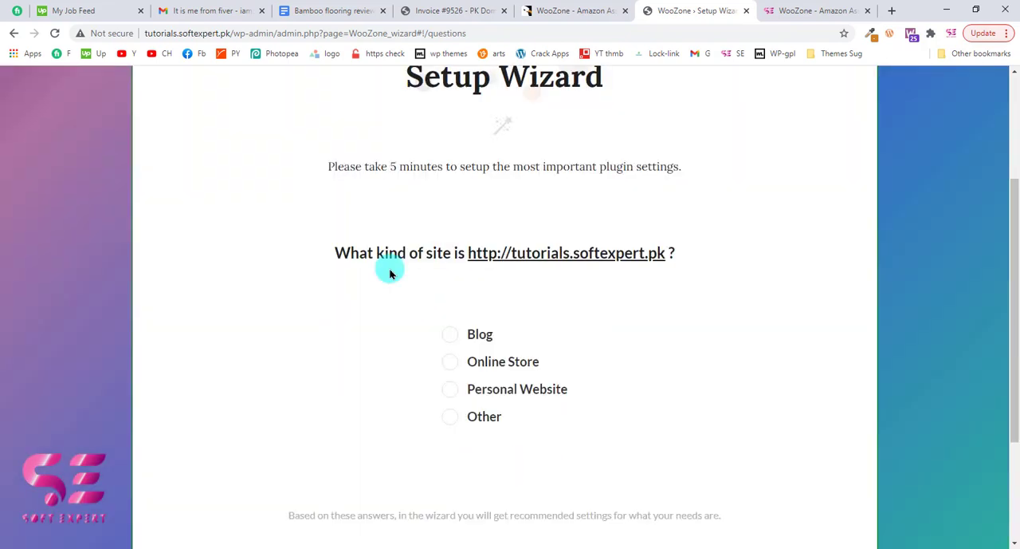
Step: Answer the wizard's question about the kind of site with Blog and continue
{"action": "scroll", "coordinate": [527, 297], "scroll_direction": "down", "scroll_amount": 2}
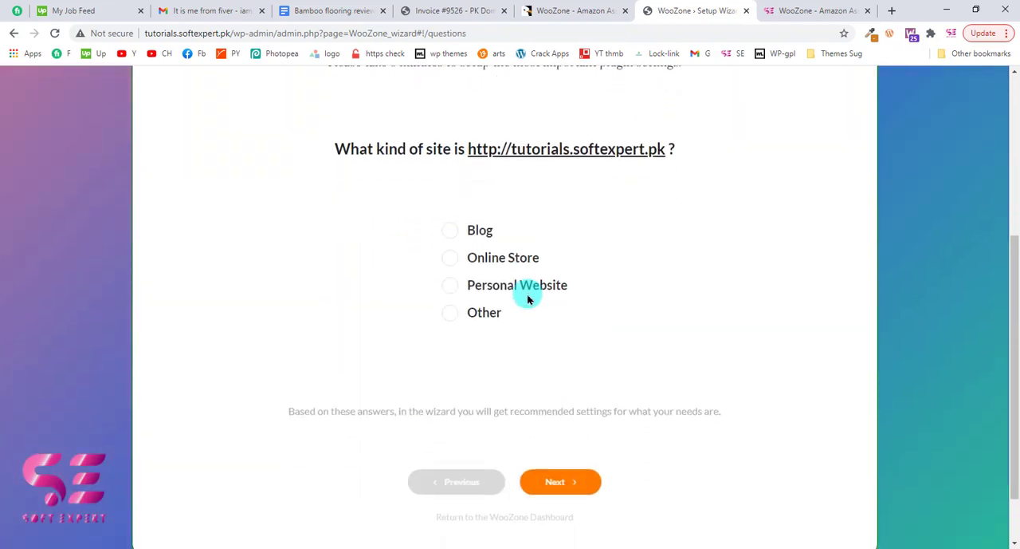
{"action": "left_click", "coordinate": [524, 287]}
{"action": "left_click", "coordinate": [453, 230]}
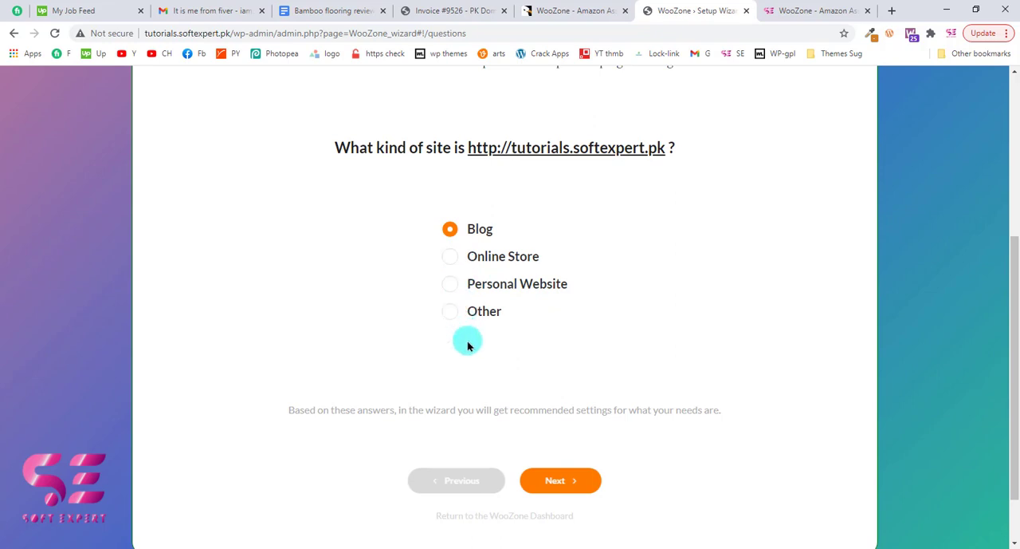
{"action": "left_click", "coordinate": [463, 256]}
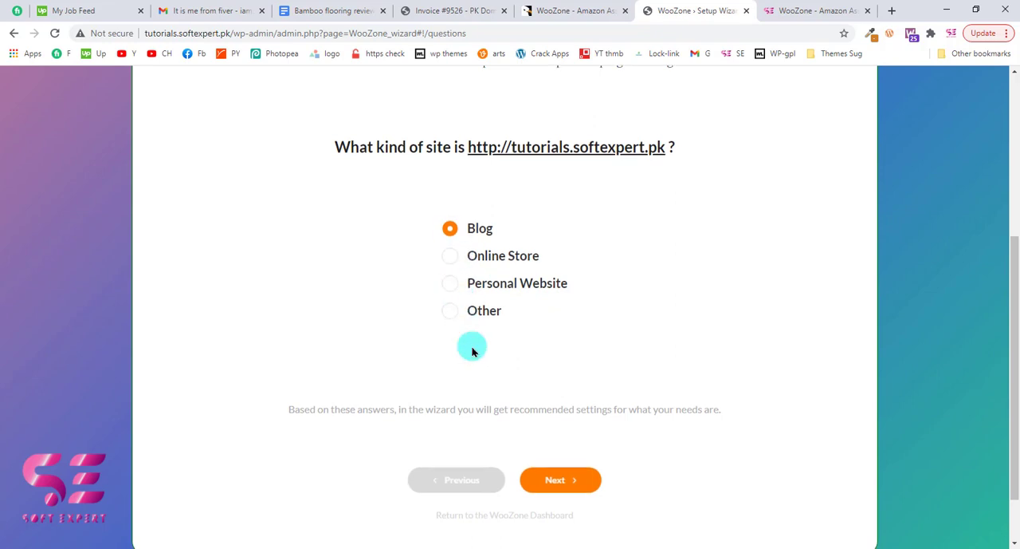
{"action": "scroll", "coordinate": [494, 382], "scroll_direction": "down", "scroll_amount": 1}
{"action": "left_click", "coordinate": [548, 459]}
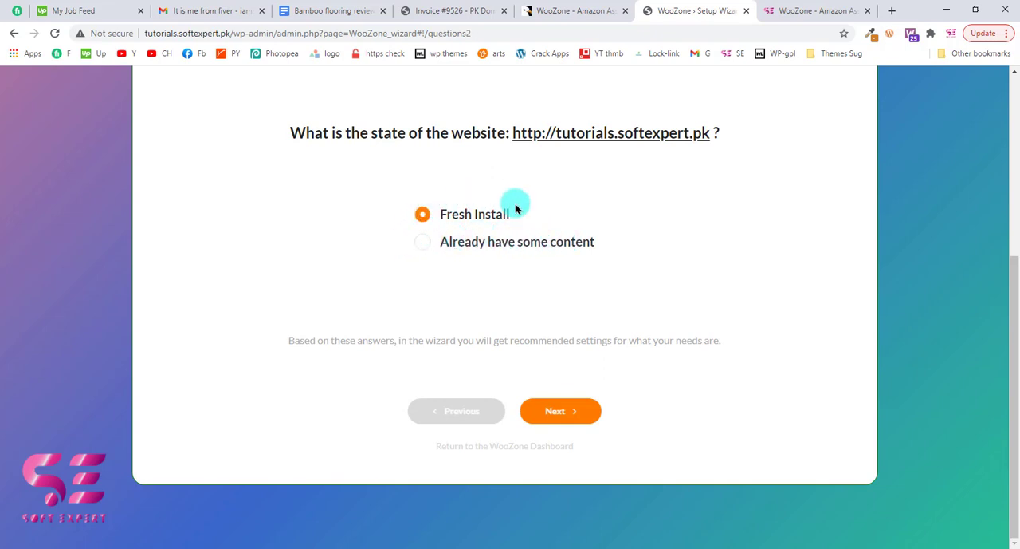
Step: Accept Fresh Install as the website's state and choose "I already have a website and I want to earn some easy money from affiliation"
{"action": "left_click", "coordinate": [567, 415]}
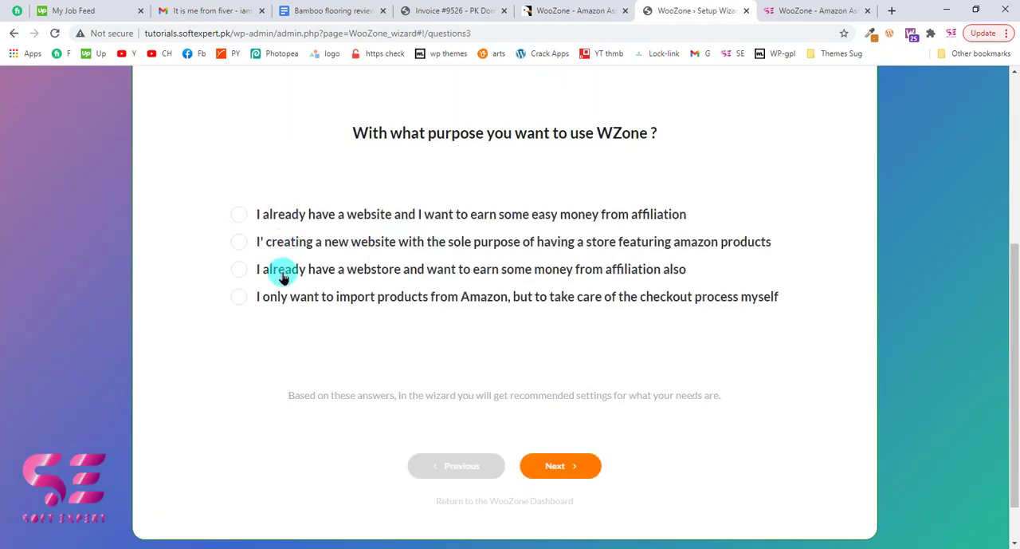
{"action": "left_click", "coordinate": [247, 235]}
{"action": "left_click", "coordinate": [239, 217]}
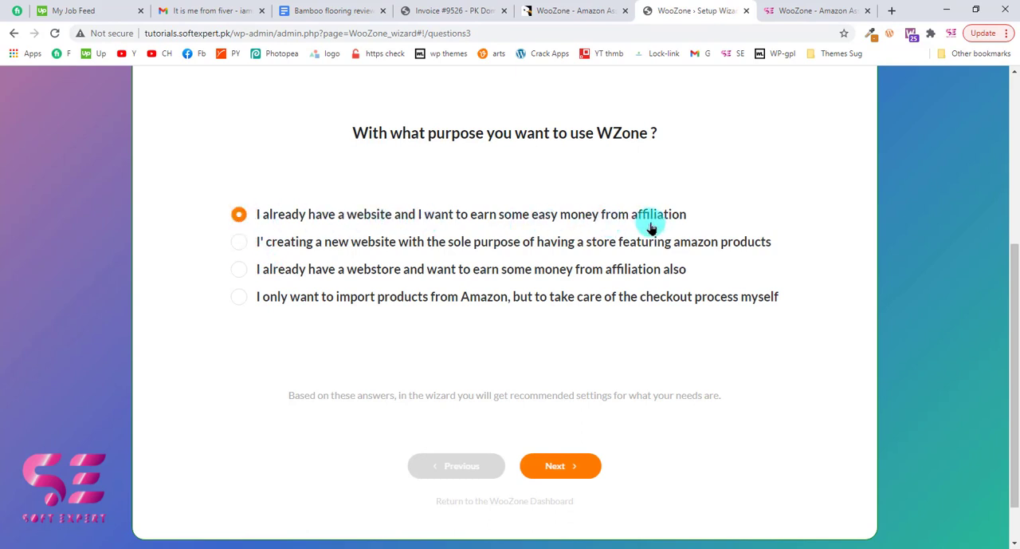
{"action": "left_click", "coordinate": [550, 467]}
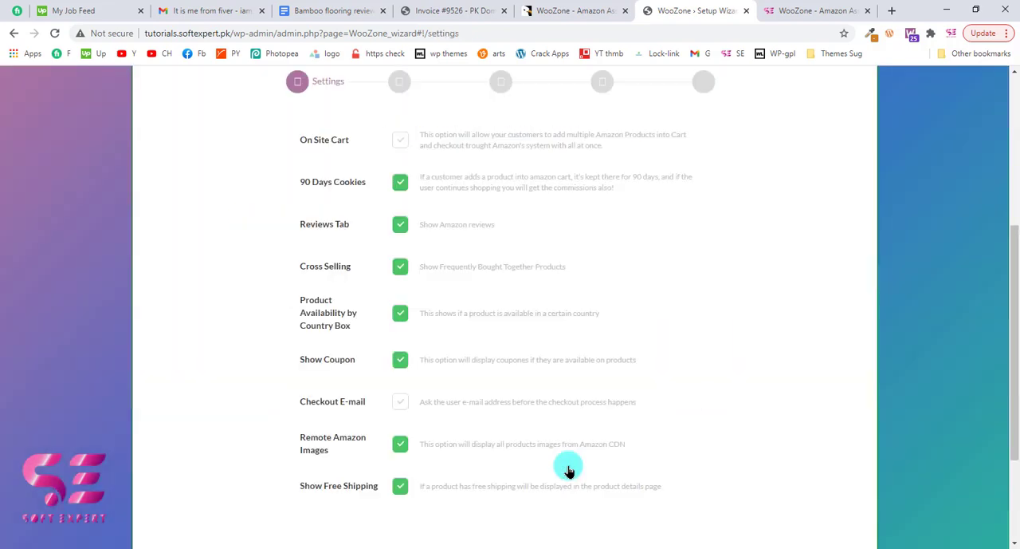
Step: Examine the wizard's On Site Cart and 90 Days Cookies settings, comparing them with the Buy Now area of the Clamp Champion Pro product page
{"action": "scroll", "coordinate": [449, 348], "scroll_direction": "up", "scroll_amount": 3}
{"action": "scroll", "coordinate": [406, 312], "scroll_direction": "down", "scroll_amount": 2}
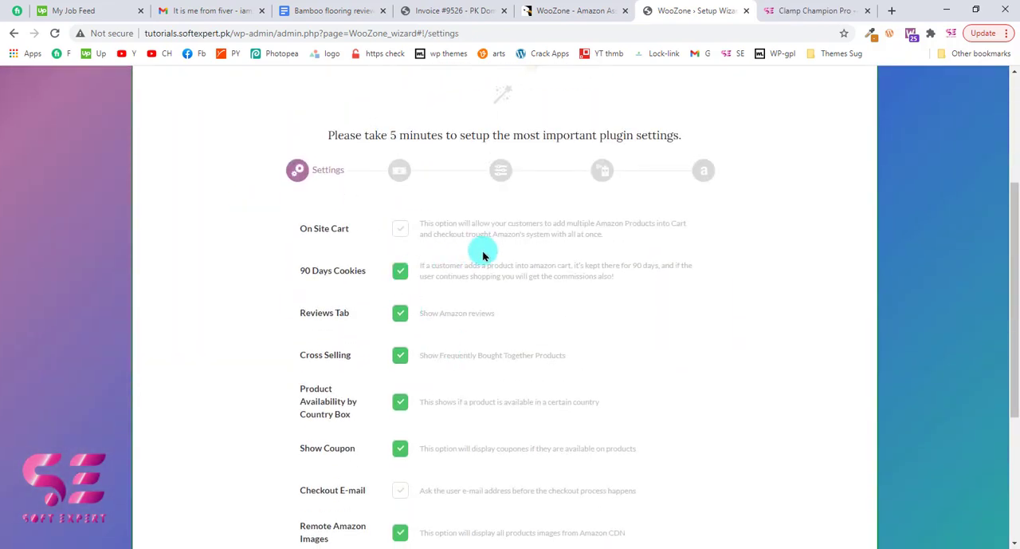
{"action": "scroll", "coordinate": [483, 255], "scroll_direction": "down", "scroll_amount": 1}
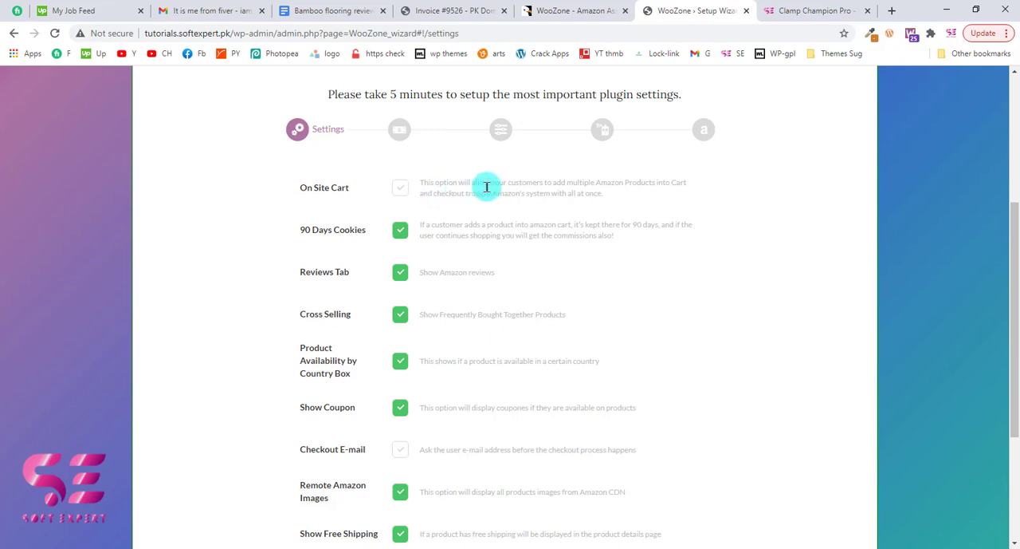
{"action": "left_click", "coordinate": [786, 10]}
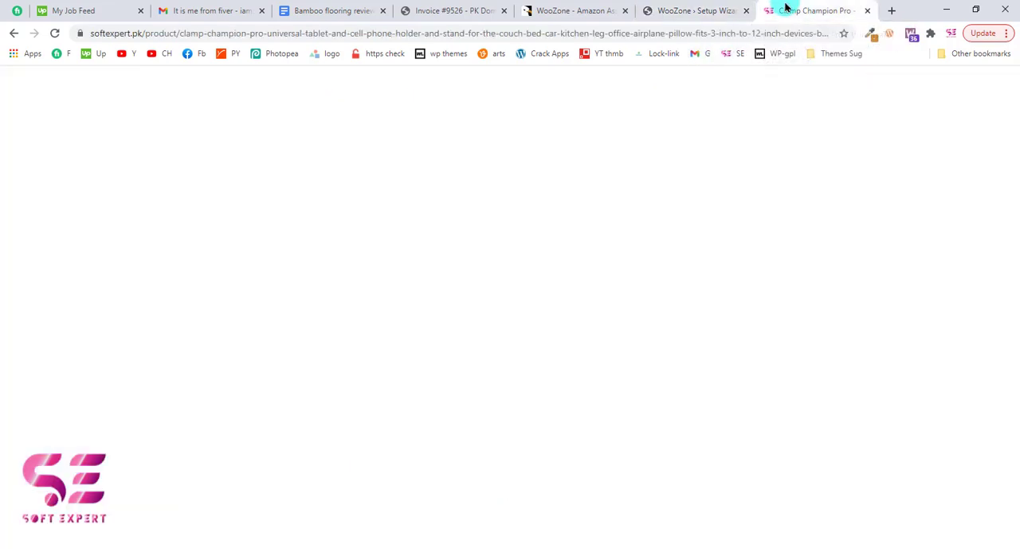
{"action": "scroll", "coordinate": [686, 399], "scroll_direction": "down", "scroll_amount": 3}
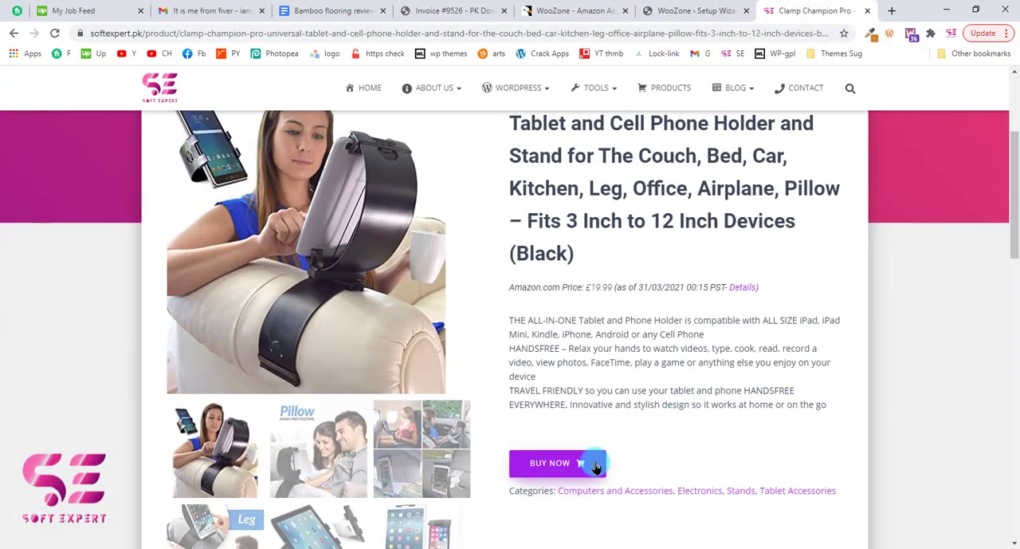
{"action": "left_click", "coordinate": [682, 11]}
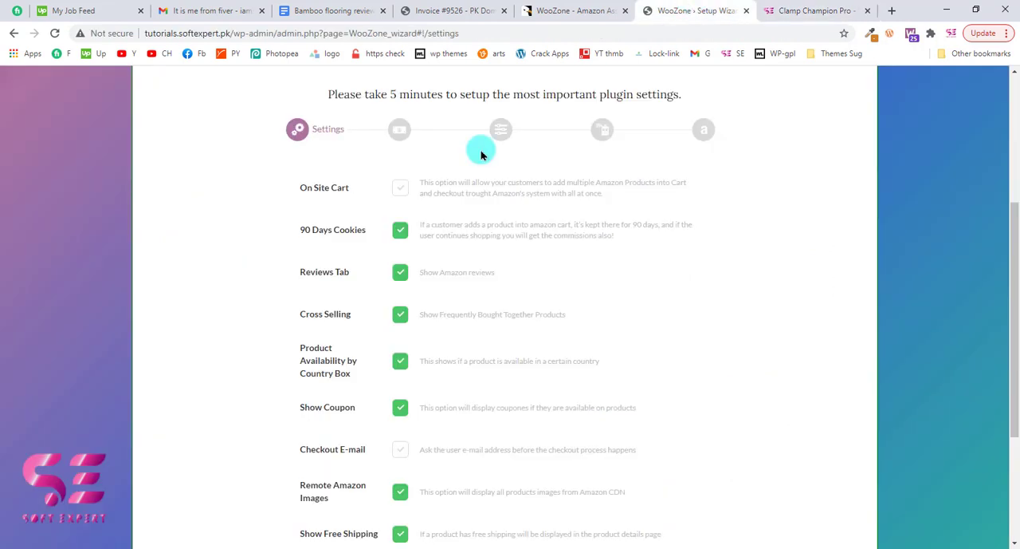
{"action": "left_click", "coordinate": [797, 11]}
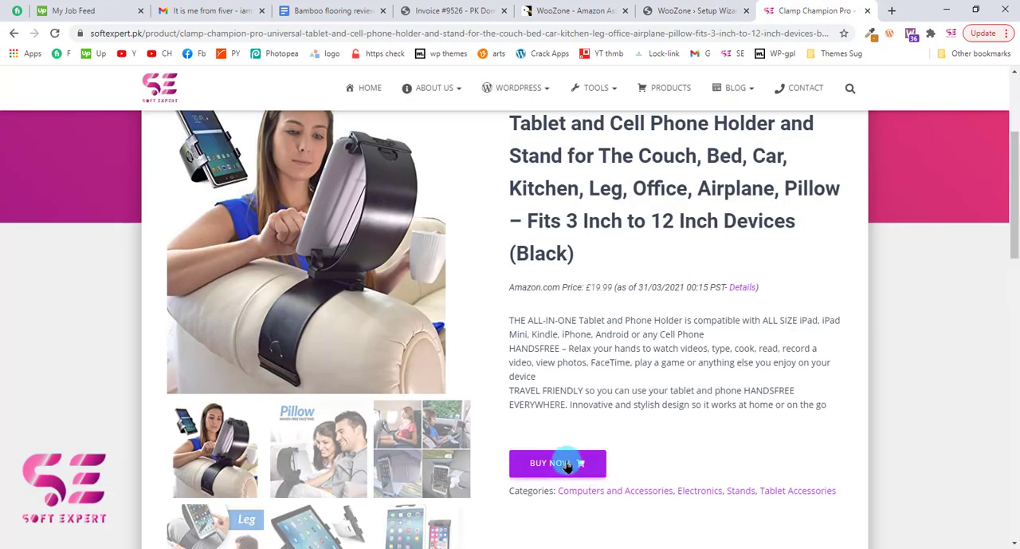
{"action": "left_click", "coordinate": [677, 10]}
{"action": "scroll", "coordinate": [478, 255], "scroll_direction": "down", "scroll_amount": 1}
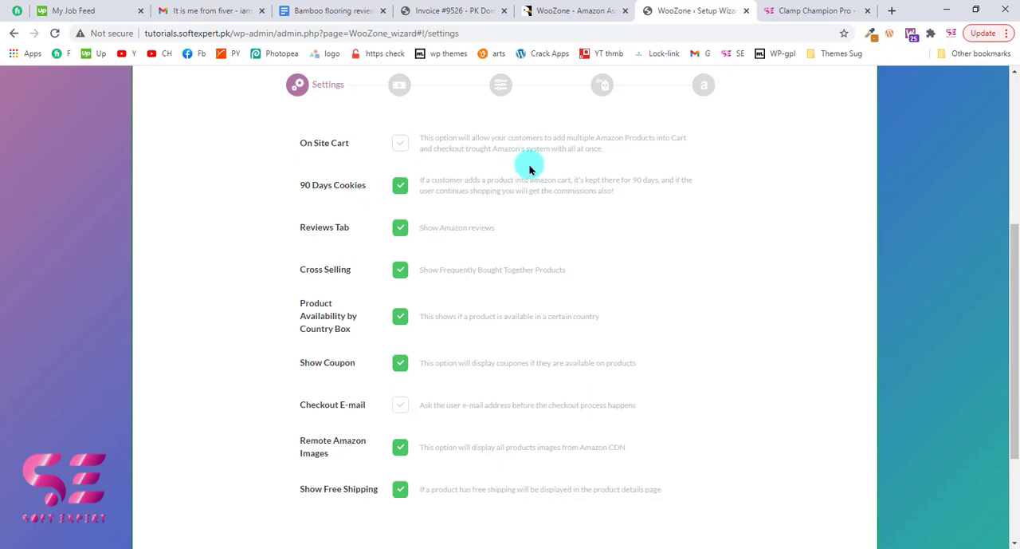
{"action": "left_click", "coordinate": [805, 10]}
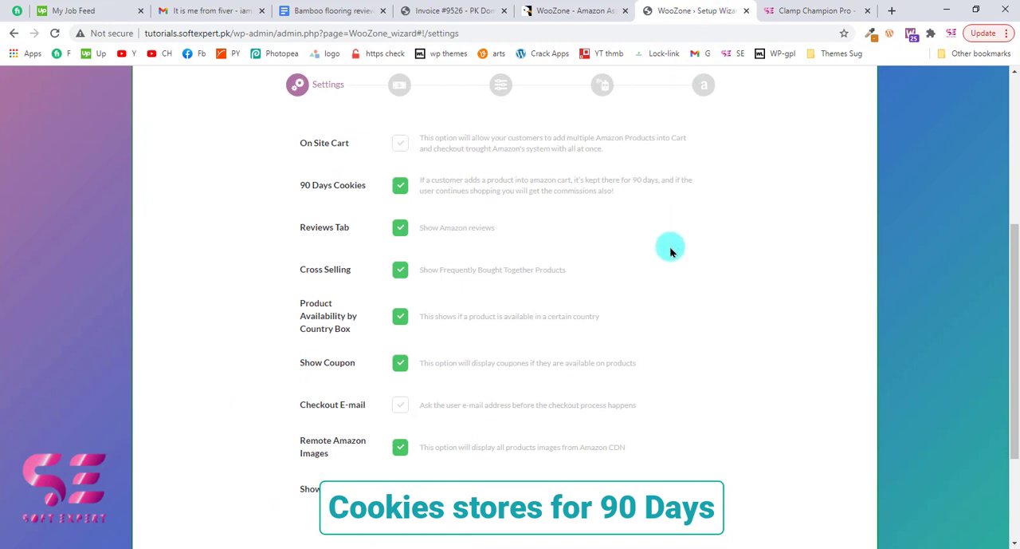
{"action": "scroll", "coordinate": [670, 252], "scroll_direction": "down", "scroll_amount": 1}
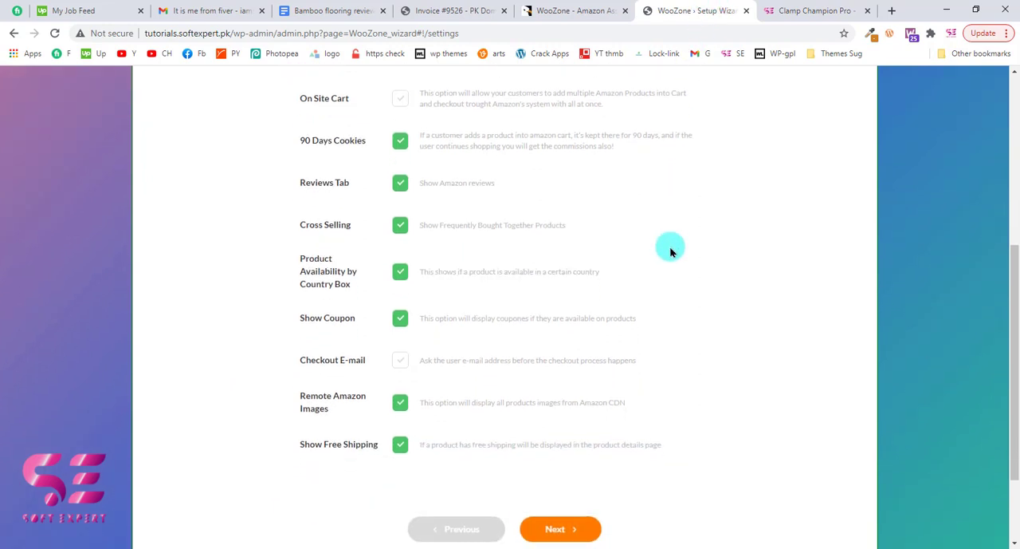
Step: Examine the reviews section and review form on the Clamp Champion Pro product page, and return to the wizard
{"action": "left_click", "coordinate": [801, 10]}
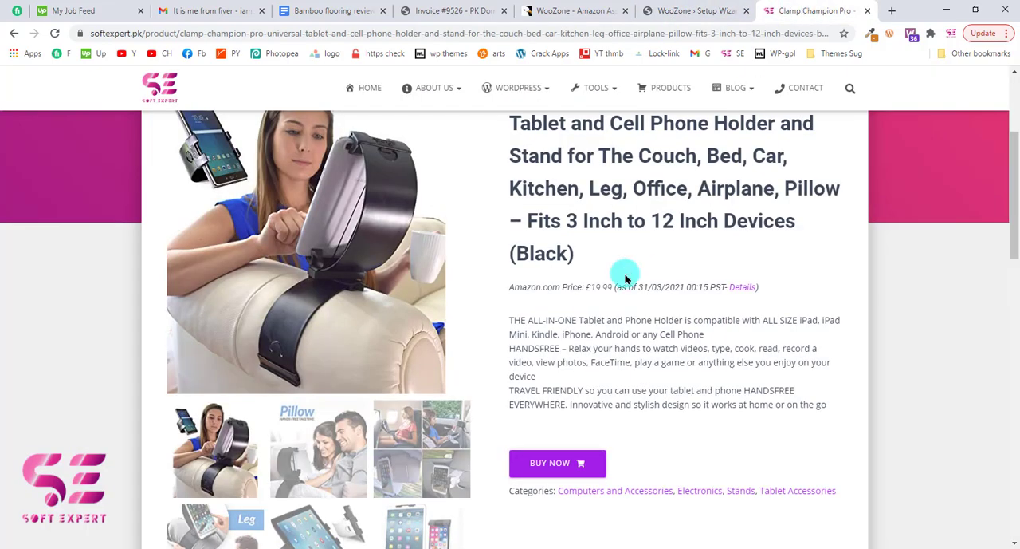
{"action": "scroll", "coordinate": [626, 275], "scroll_direction": "down", "scroll_amount": 4}
{"action": "scroll", "coordinate": [626, 275], "scroll_direction": "down", "scroll_amount": 2}
{"action": "left_click", "coordinate": [451, 158]}
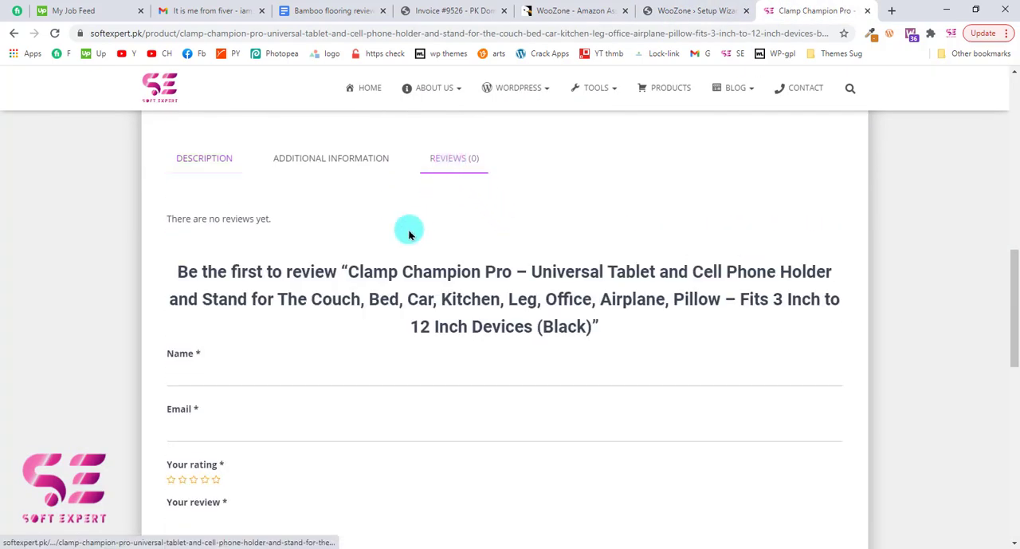
{"action": "scroll", "coordinate": [385, 433], "scroll_direction": "down", "scroll_amount": 2}
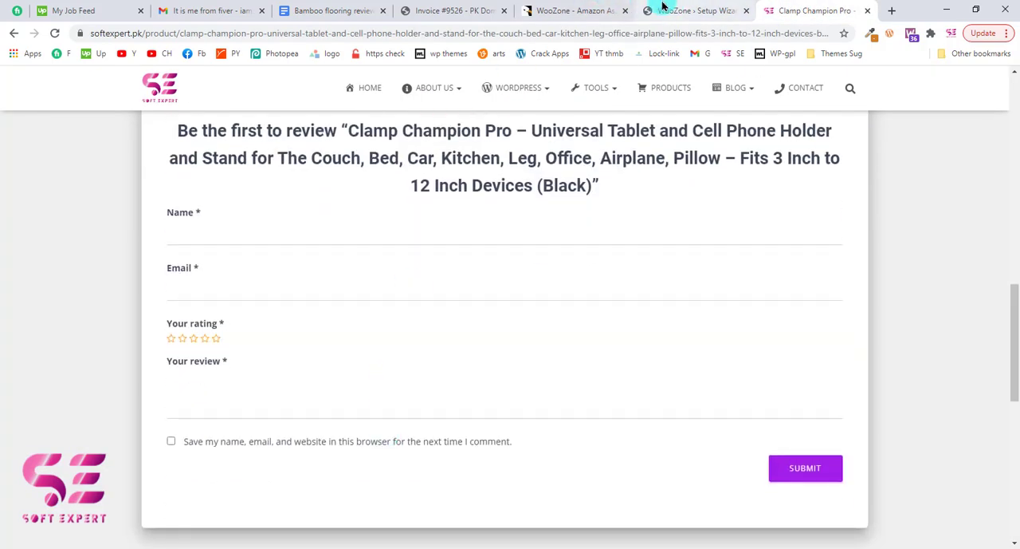
{"action": "left_click", "coordinate": [285, 238]}
{"action": "left_click", "coordinate": [603, 203]}
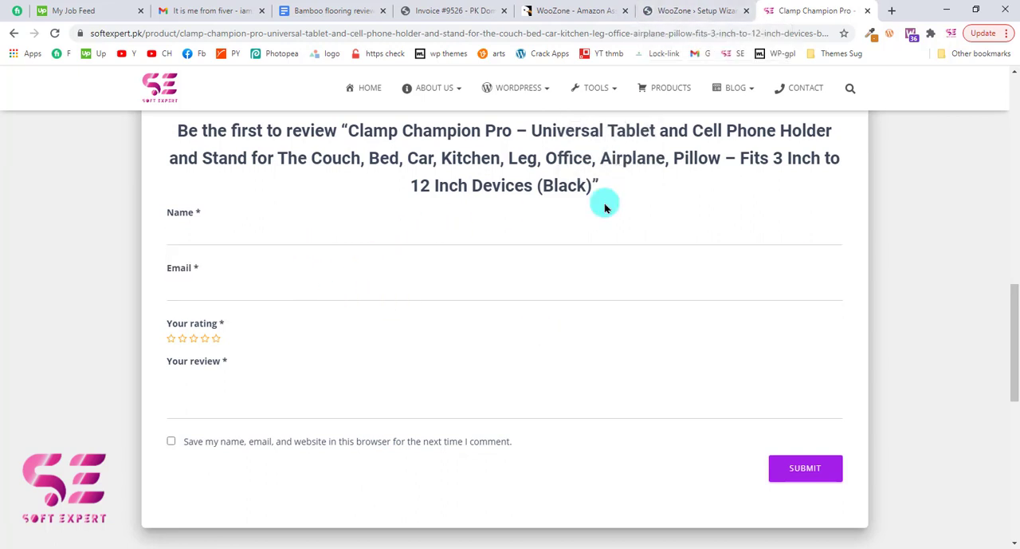
{"action": "left_click", "coordinate": [712, 5]}
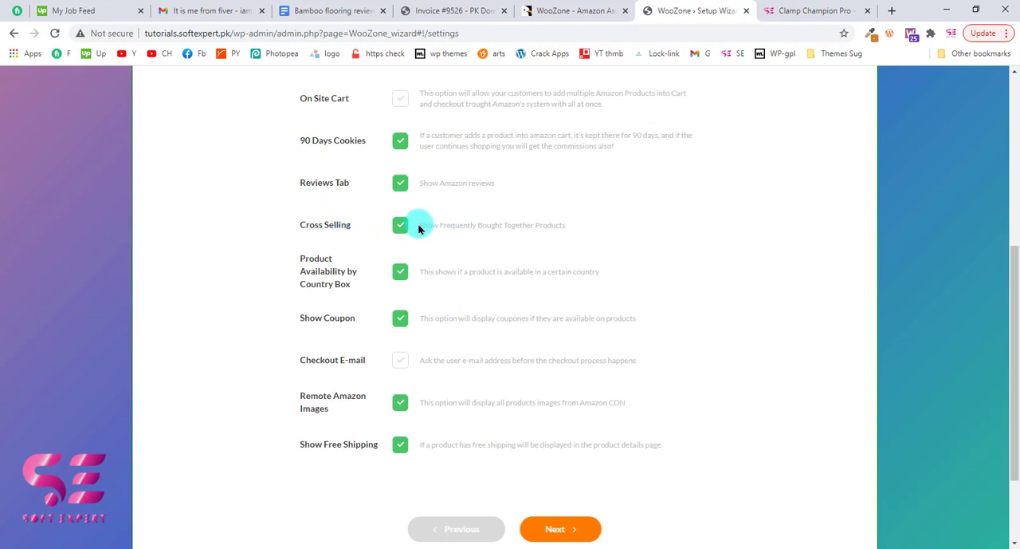
Step: Examine the wizard's Cross Selling and product display options against the Clamp Champion Pro product page, and return to the wizard
{"action": "left_click_drag", "start_coordinate": [418, 229], "coordinate": [572, 230]}
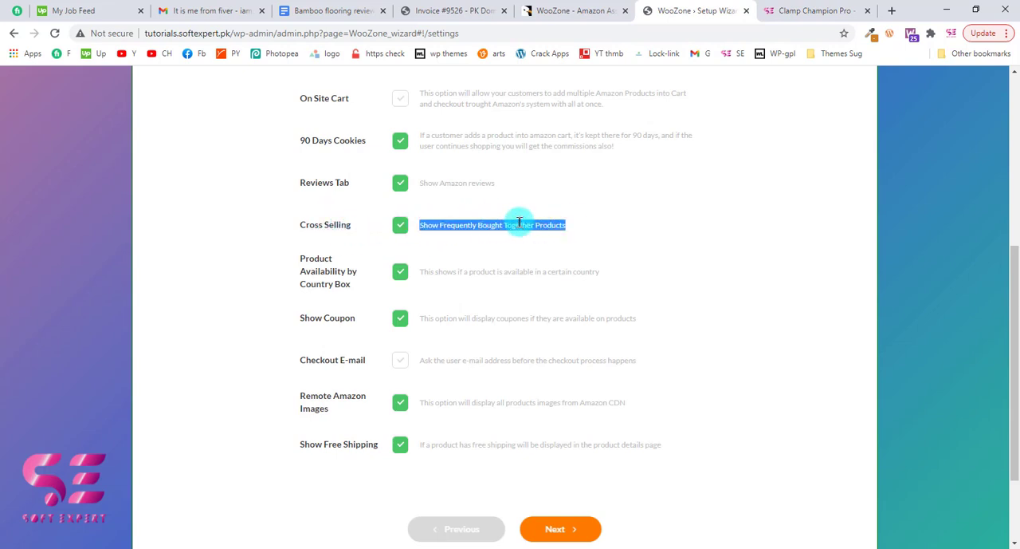
{"action": "left_click", "coordinate": [542, 223]}
{"action": "scroll", "coordinate": [335, 193], "scroll_direction": "down", "scroll_amount": 2}
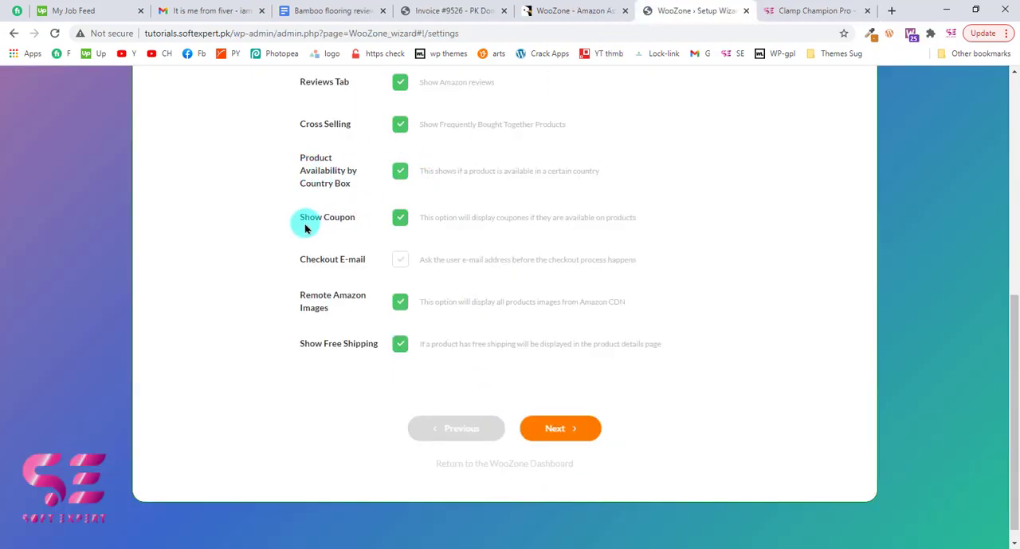
{"action": "left_click", "coordinate": [781, 11]}
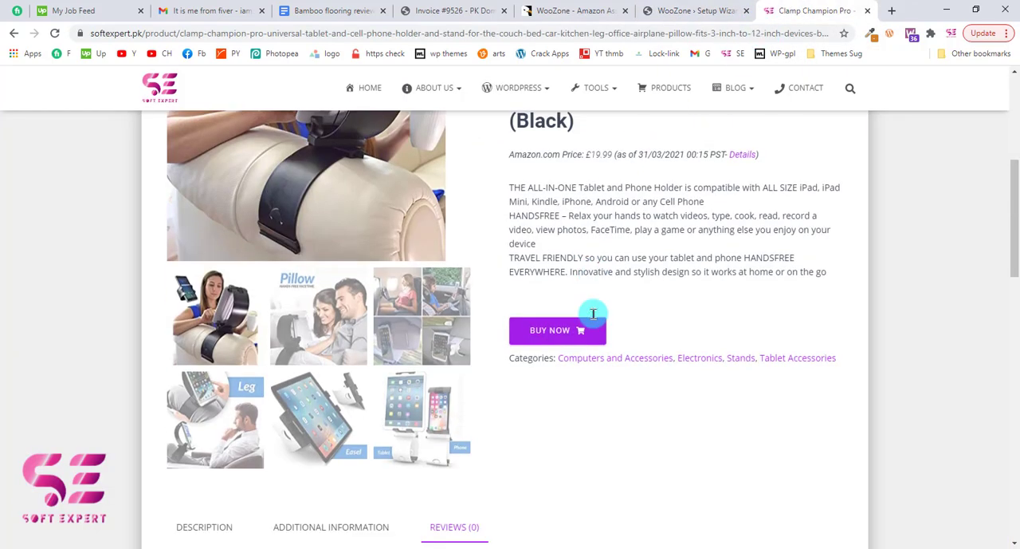
{"action": "scroll", "coordinate": [594, 314], "scroll_direction": "down", "scroll_amount": 1}
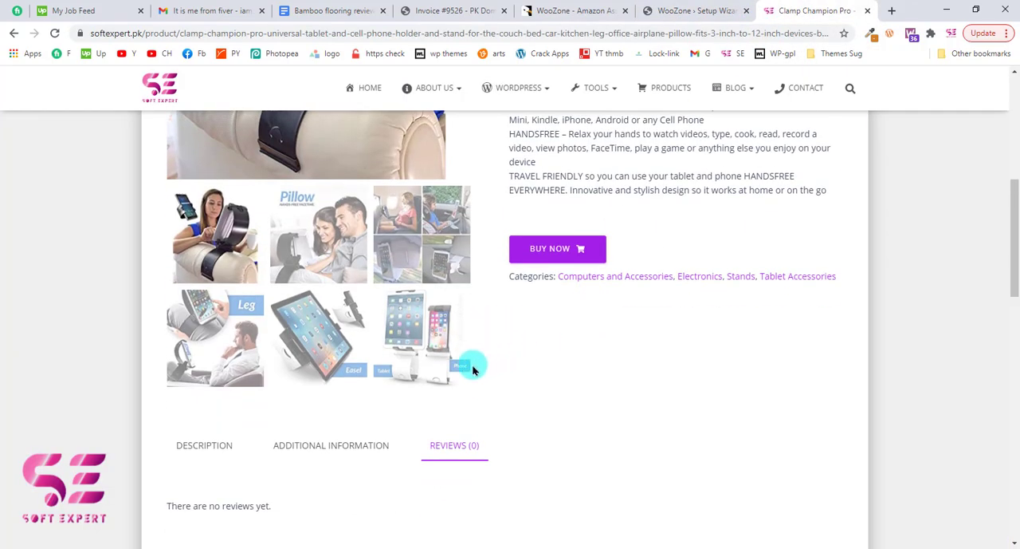
{"action": "left_click", "coordinate": [694, 10]}
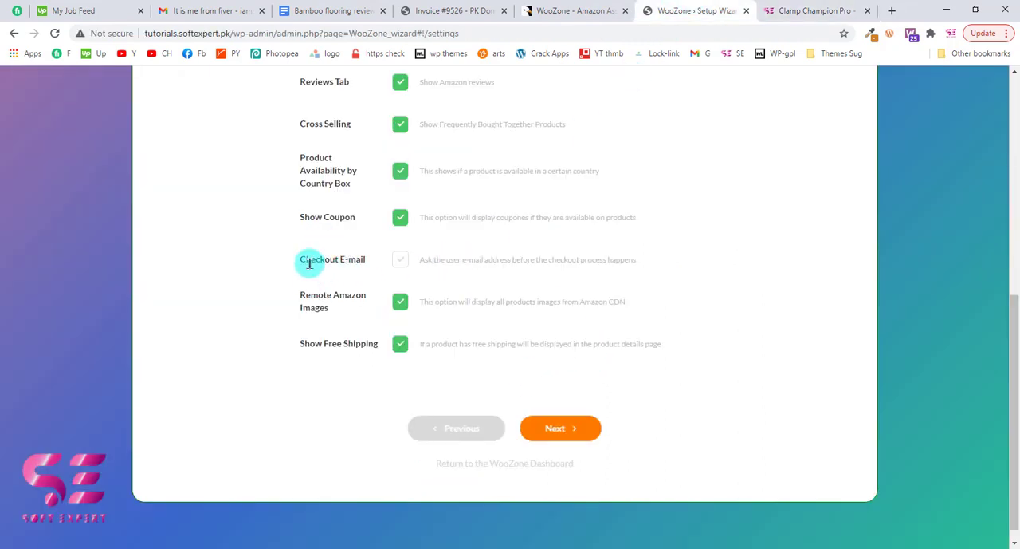
Step: Examine the Checkout E-mail, Remote Amazon Images and Show Free Shipping options, consulting the WooZone listing and the product page
{"action": "left_click", "coordinate": [391, 259]}
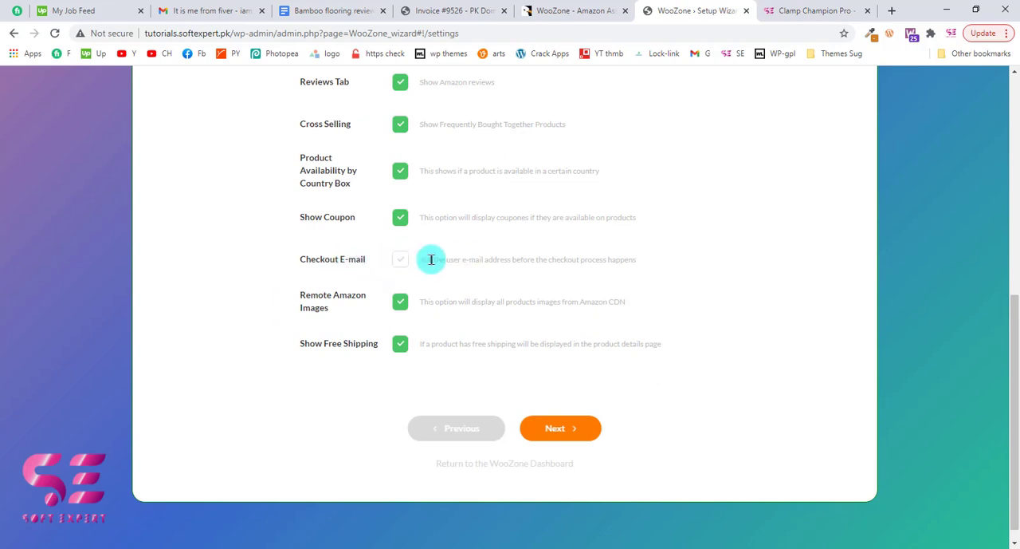
{"action": "scroll", "coordinate": [433, 230], "scroll_direction": "down", "scroll_amount": 1}
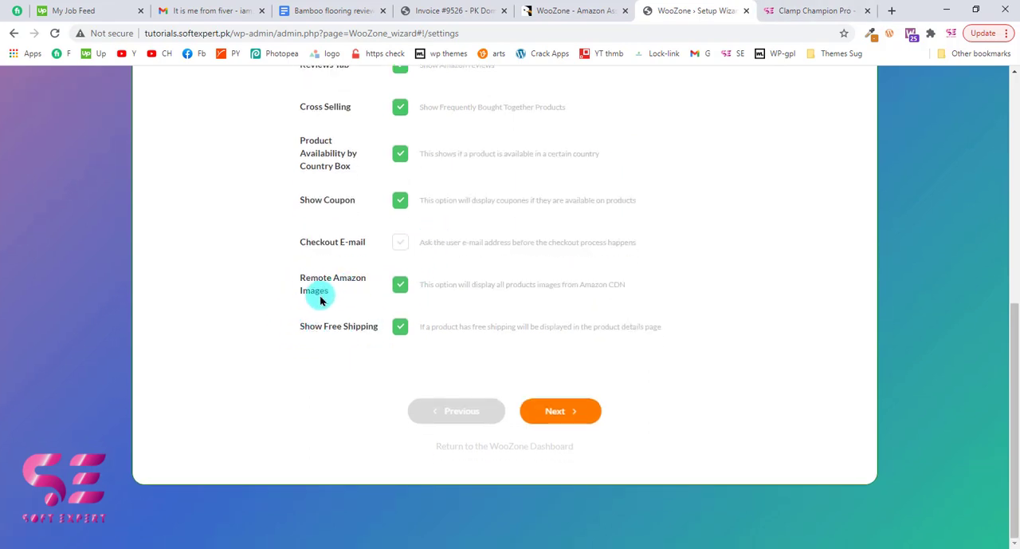
{"action": "left_click", "coordinate": [402, 295]}
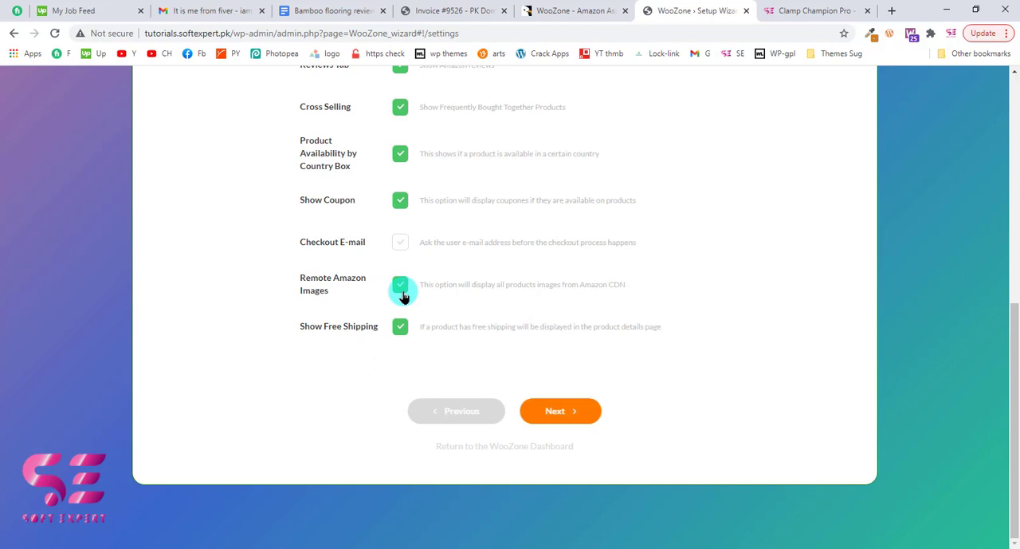
{"action": "left_click", "coordinate": [574, 6]}
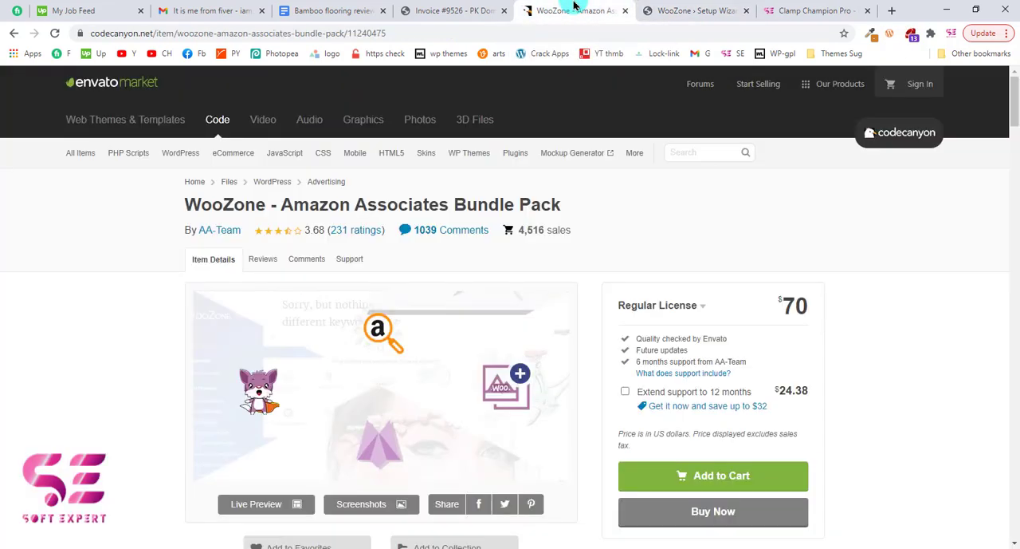
{"action": "left_click", "coordinate": [705, 8]}
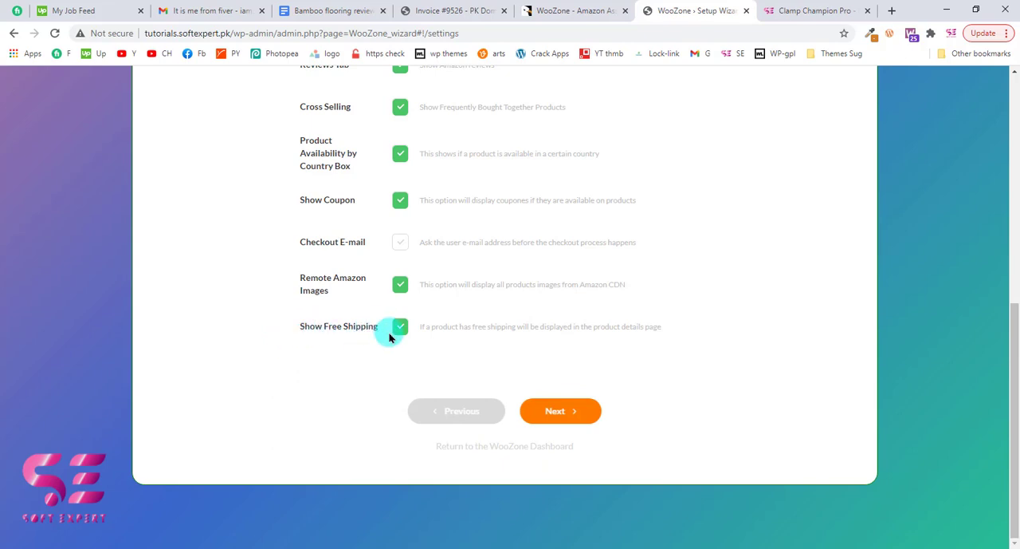
{"action": "left_click", "coordinate": [802, 11]}
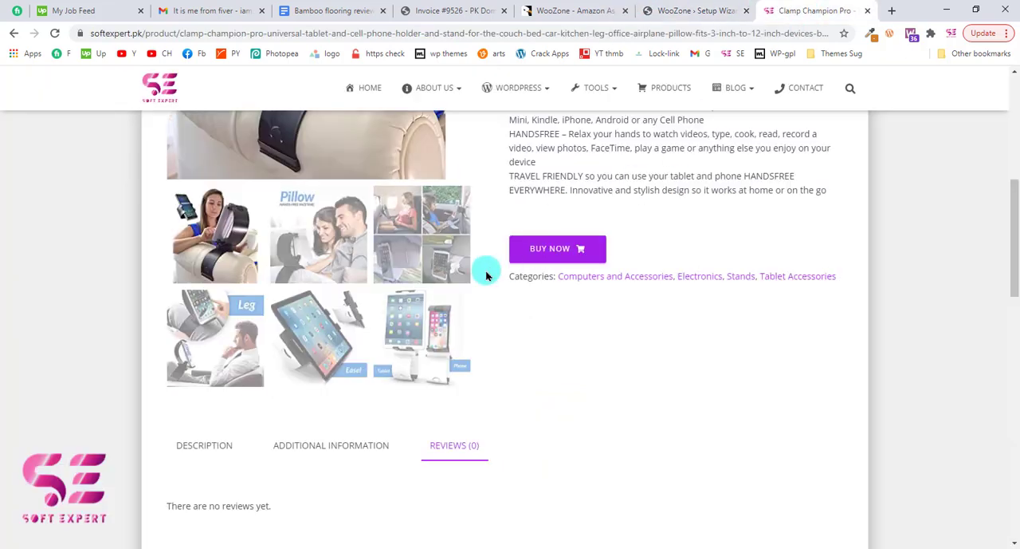
{"action": "left_click", "coordinate": [695, 10]}
Step: Accept the general plugin settings as they are and continue to Prices Setup
{"action": "scroll", "coordinate": [529, 209], "scroll_direction": "up", "scroll_amount": 3}
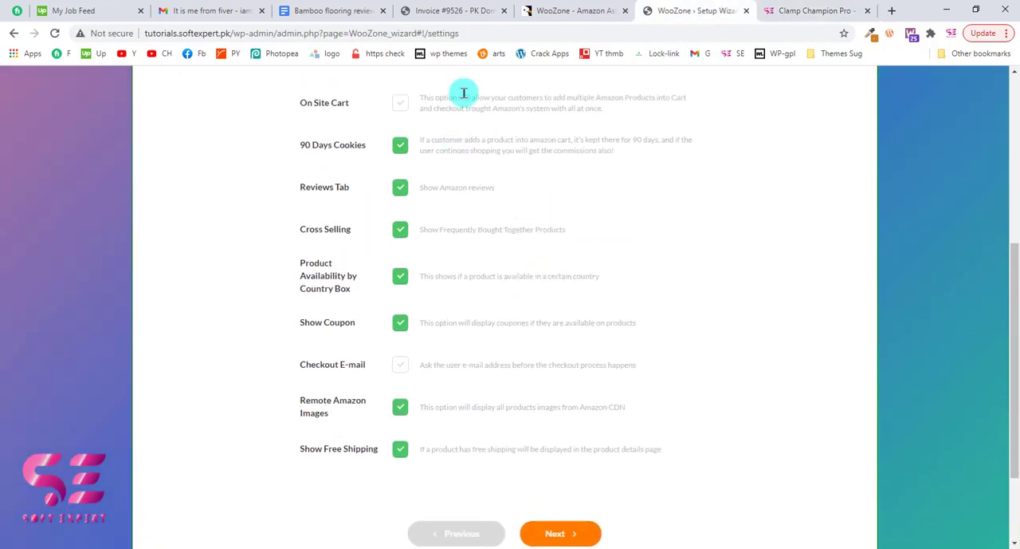
{"action": "scroll", "coordinate": [479, 335], "scroll_direction": "down", "scroll_amount": 3}
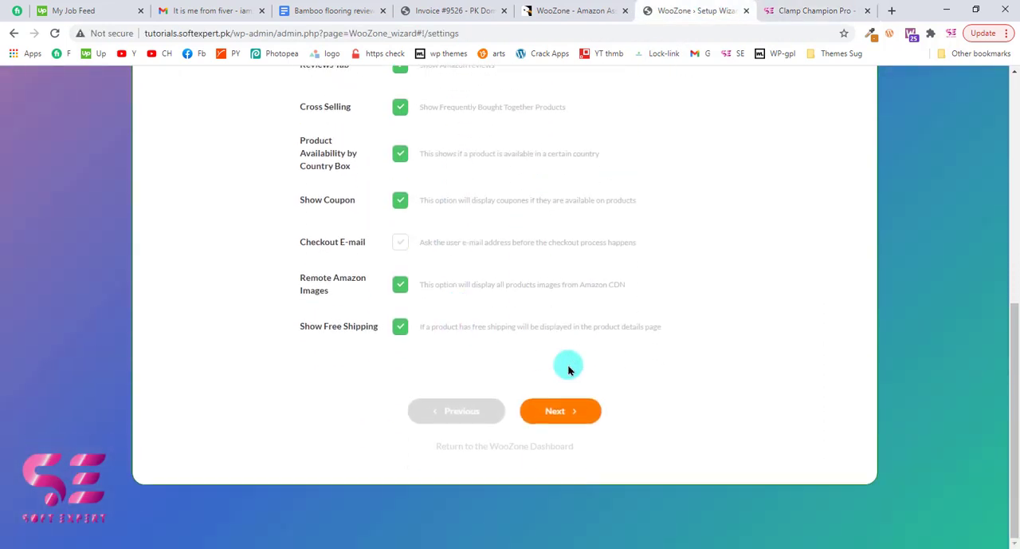
{"action": "left_click", "coordinate": [585, 427]}
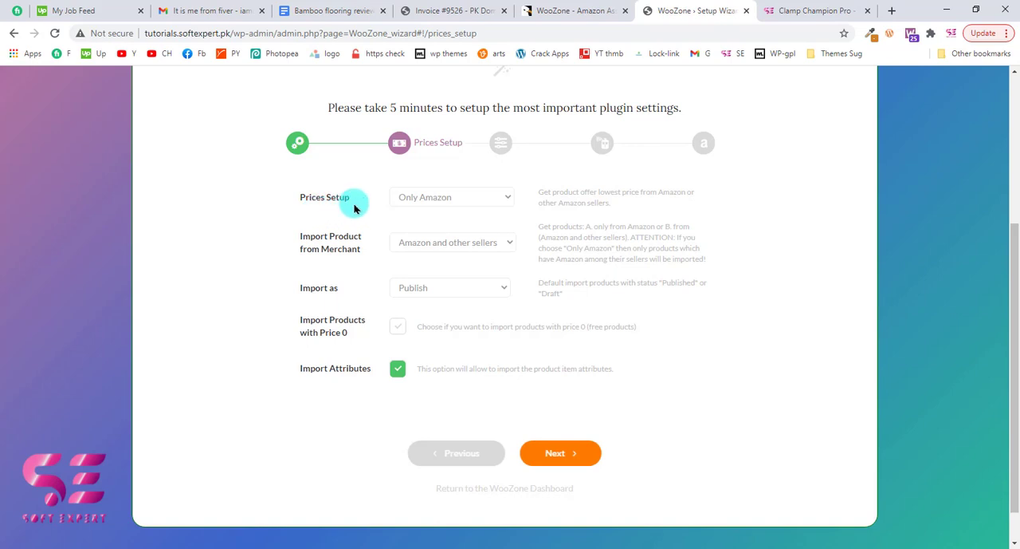
Step: Check the choices for Prices Setup and Import Product from Merchant, keeping Only Amazon and Amazon and other sellers
{"action": "left_click", "coordinate": [410, 198]}
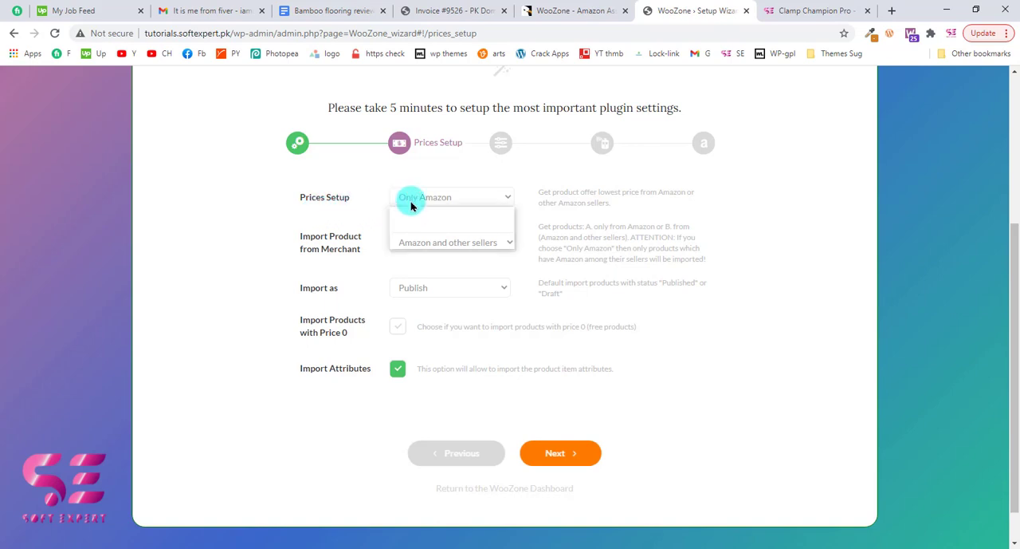
{"action": "left_click", "coordinate": [367, 210]}
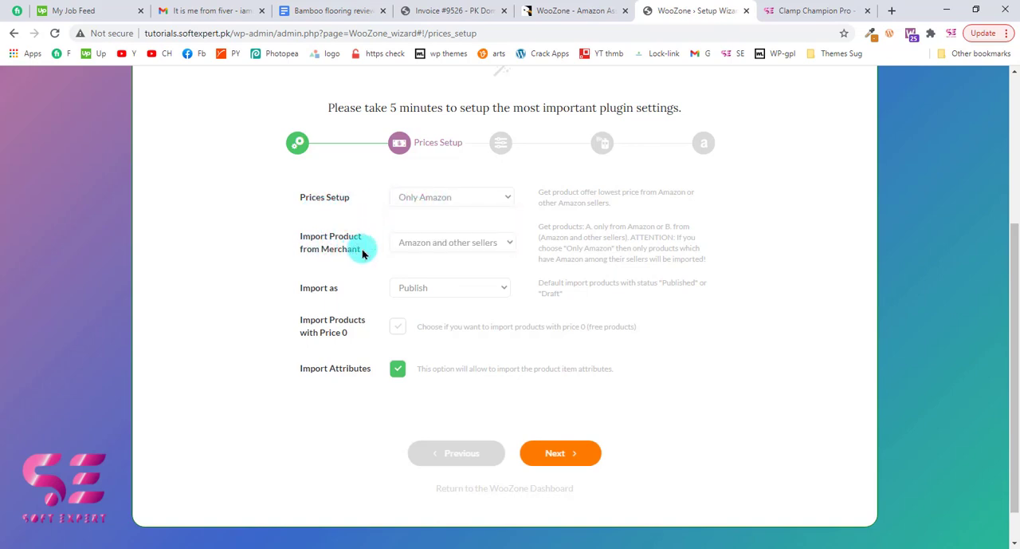
{"action": "left_click", "coordinate": [433, 250]}
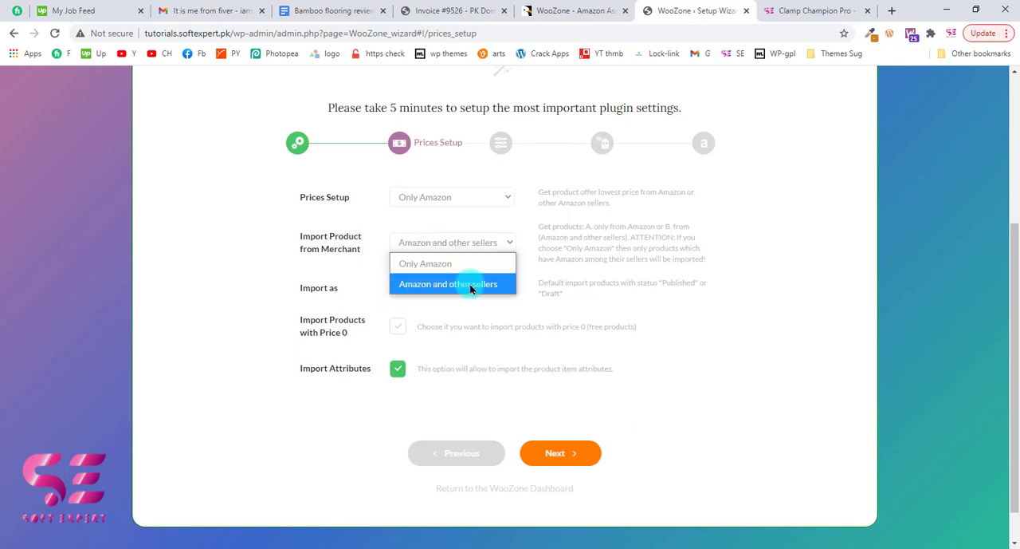
{"action": "left_click", "coordinate": [372, 276]}
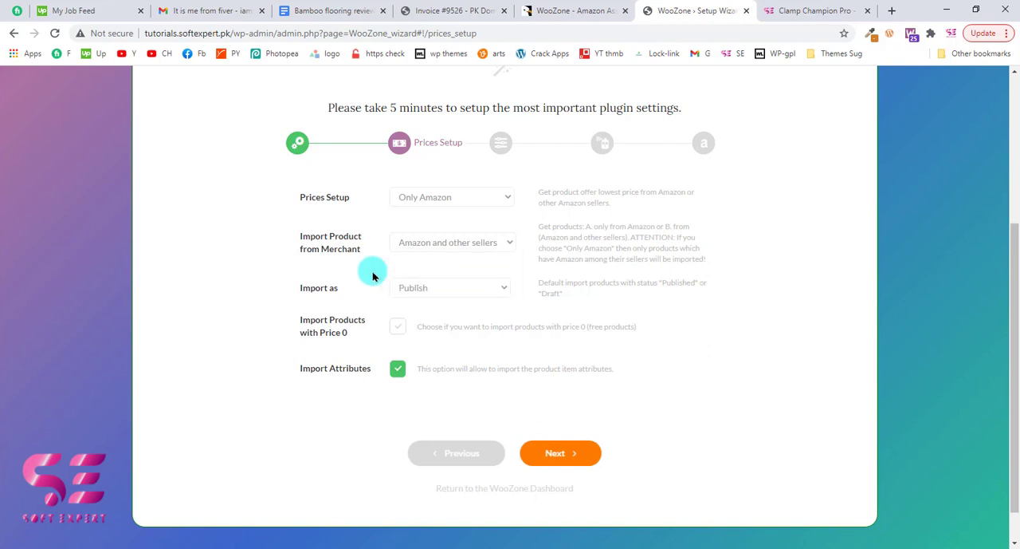
Step: Keep Import as on Publish and Import Attributes enabled, and continue to Fine Tuning
{"action": "scroll", "coordinate": [355, 263], "scroll_direction": "down", "scroll_amount": 1}
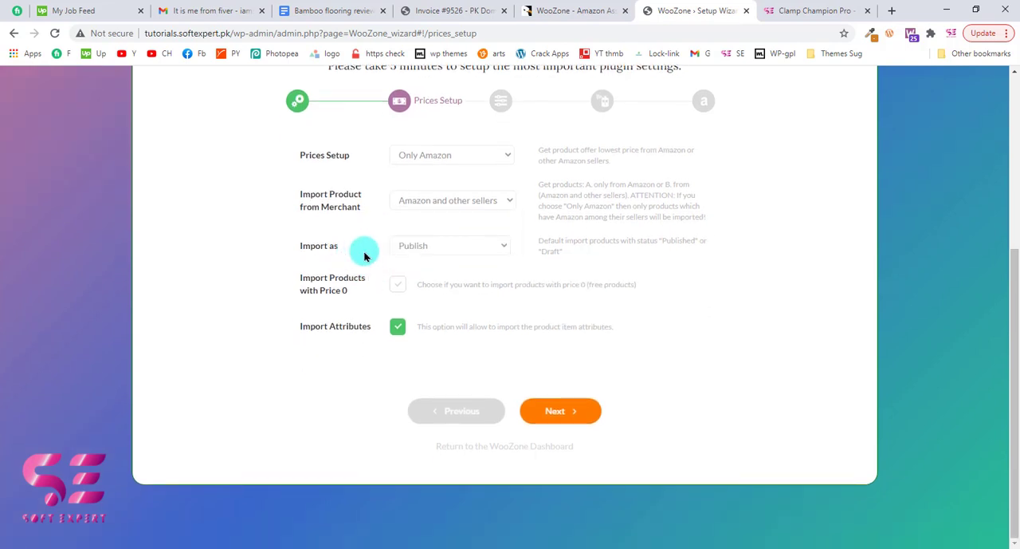
{"action": "left_click", "coordinate": [431, 244]}
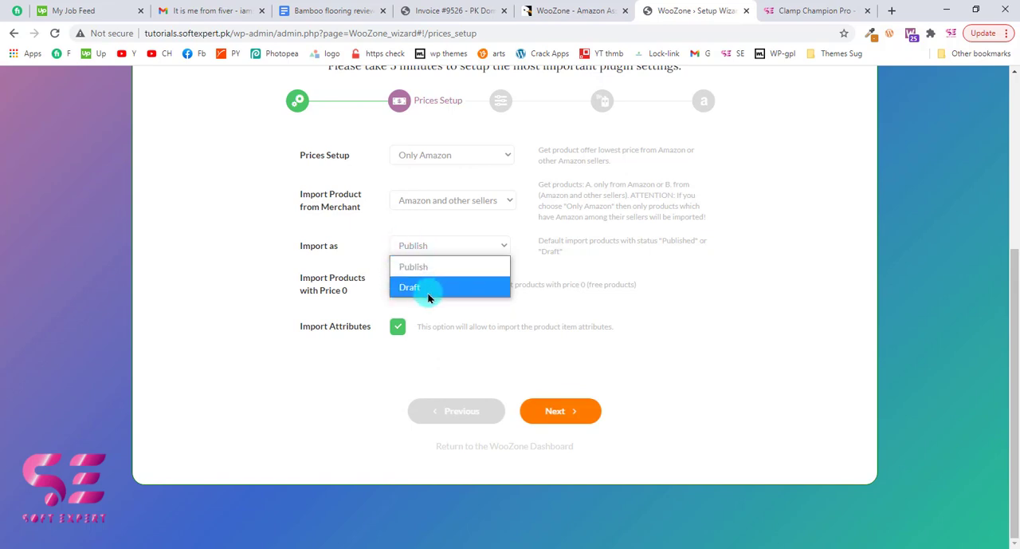
{"action": "left_click", "coordinate": [355, 246]}
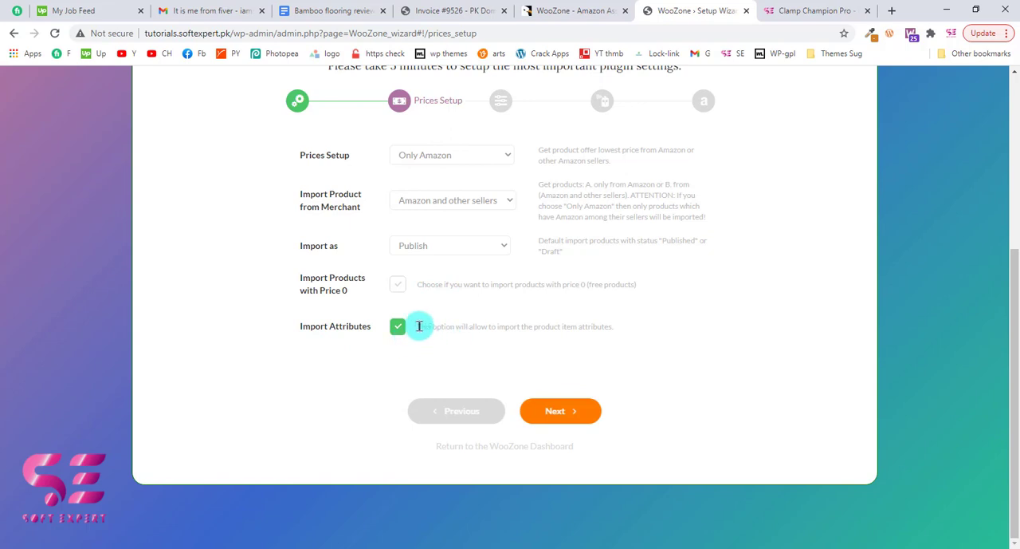
{"action": "triple_click", "coordinate": [611, 323]}
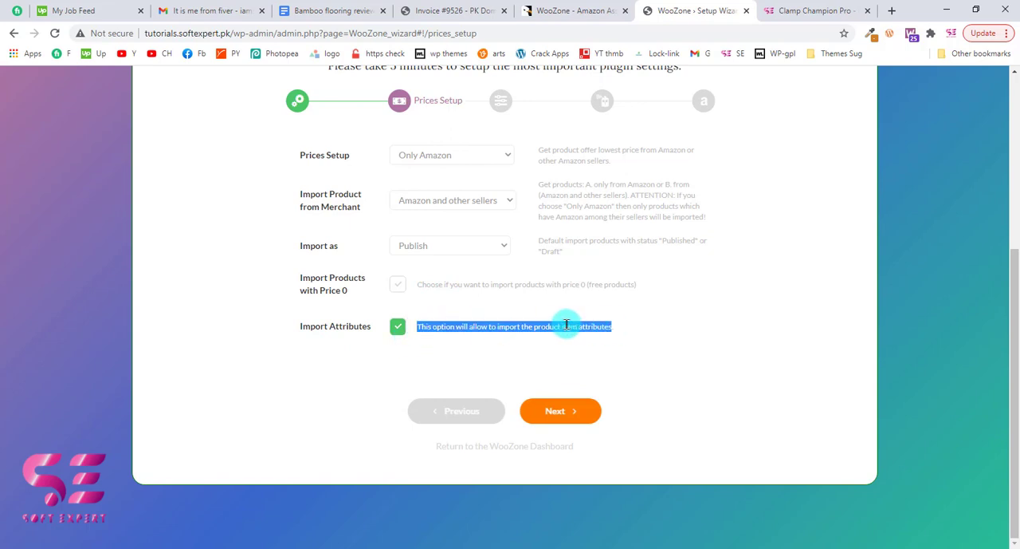
{"action": "left_click", "coordinate": [531, 374]}
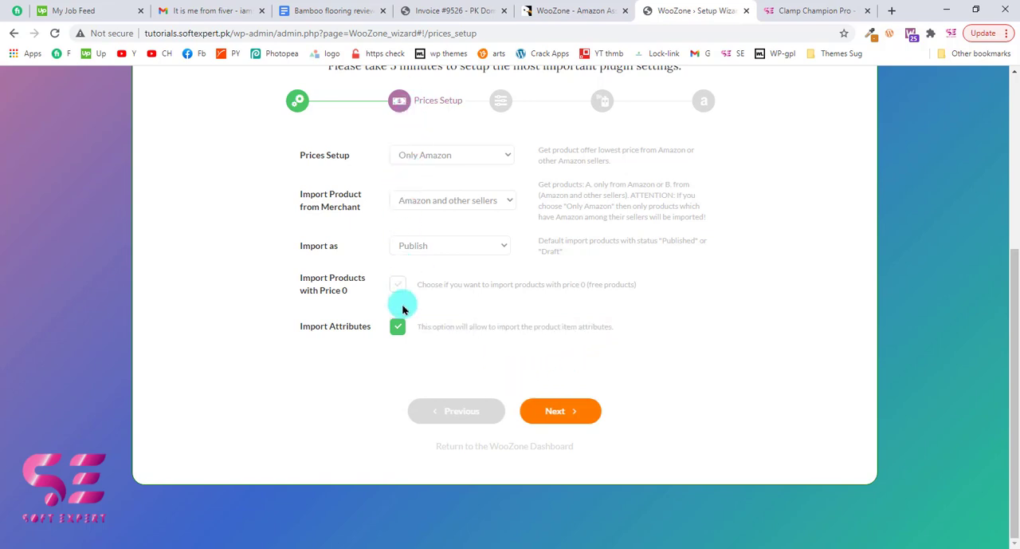
{"action": "left_click", "coordinate": [582, 426]}
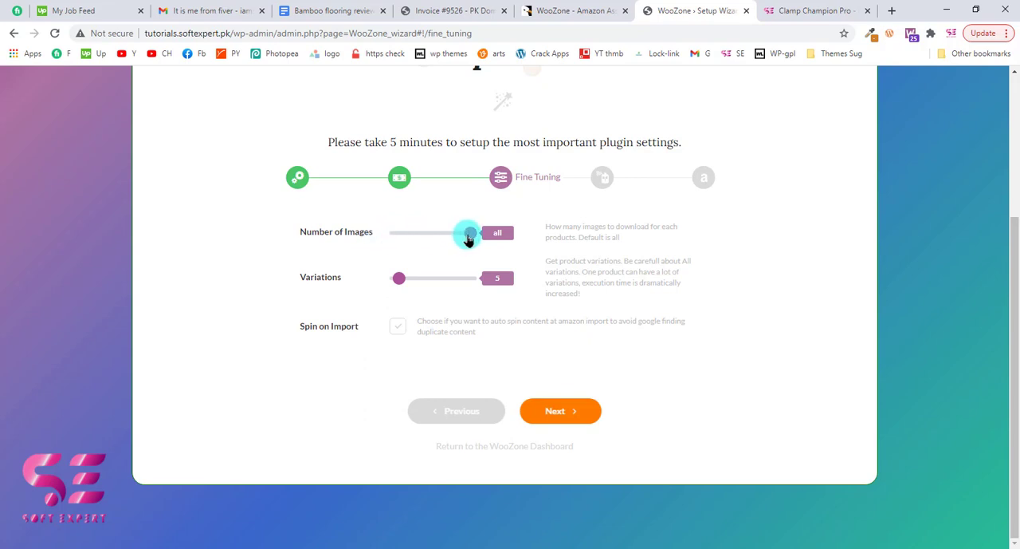
Step: Set Number of Images to 3, leave Spin on Import off, and continue to Customization
{"action": "left_click_drag", "start_coordinate": [468, 240], "coordinate": [403, 239]}
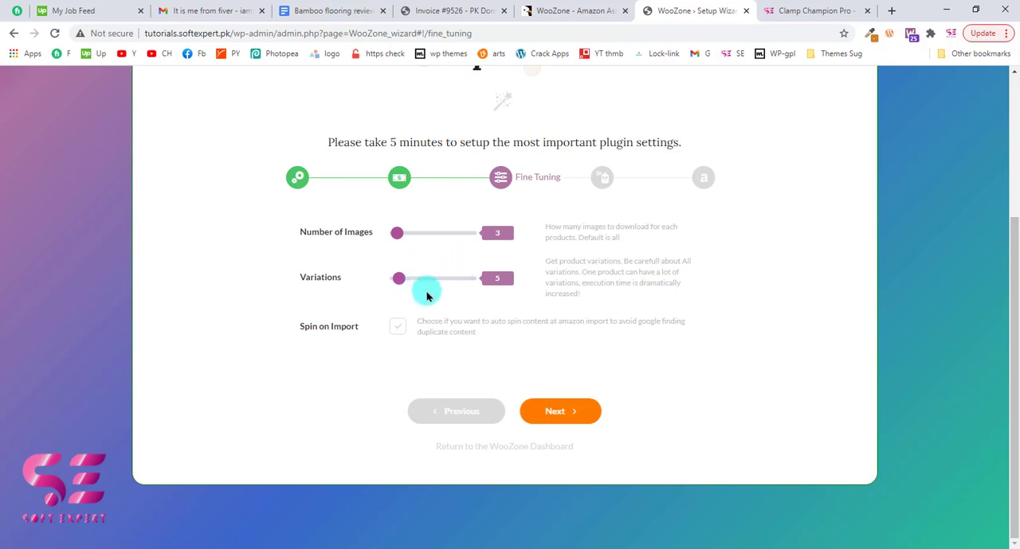
{"action": "left_click_drag", "start_coordinate": [302, 323], "coordinate": [645, 330]}
{"action": "left_click", "coordinate": [376, 326]}
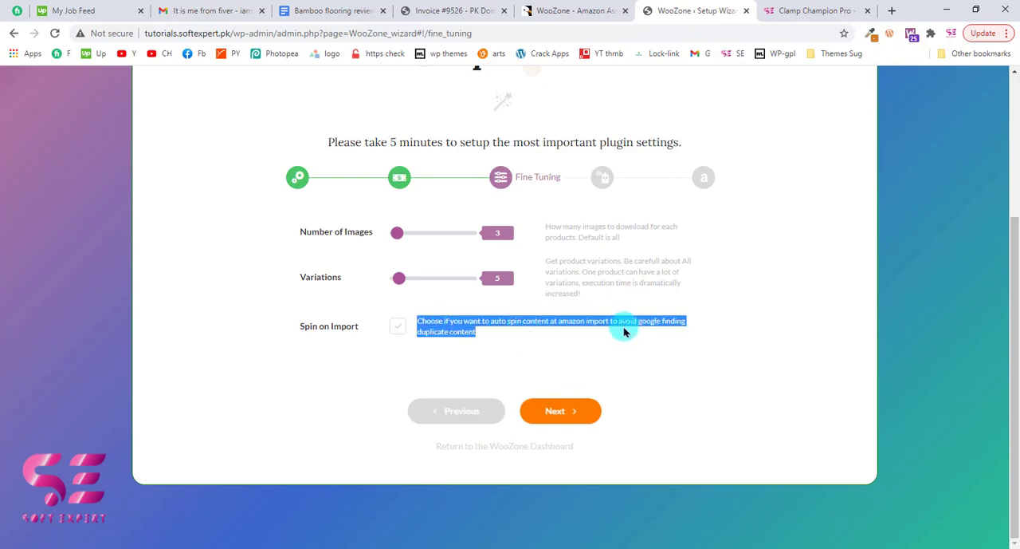
{"action": "left_click", "coordinate": [490, 338]}
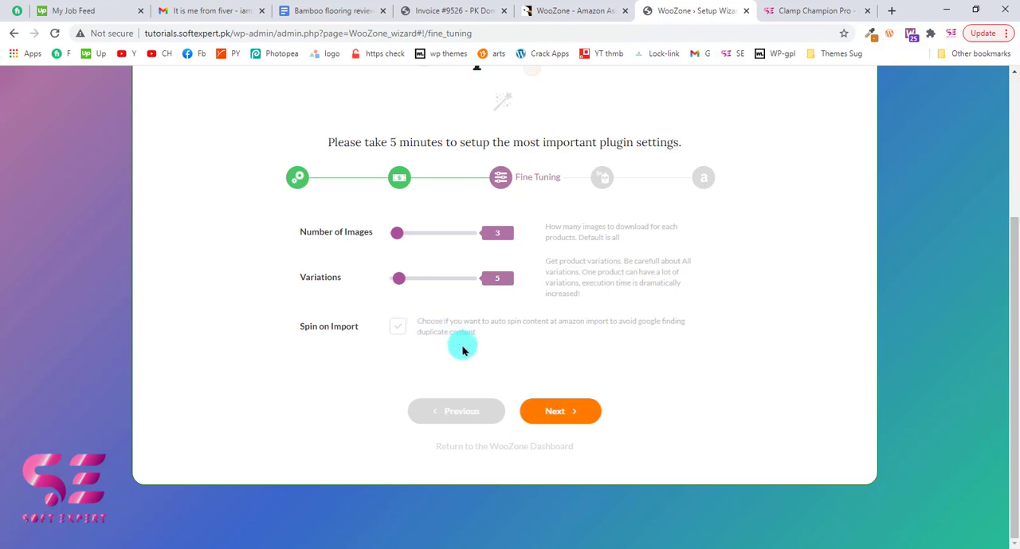
{"action": "left_click", "coordinate": [573, 413]}
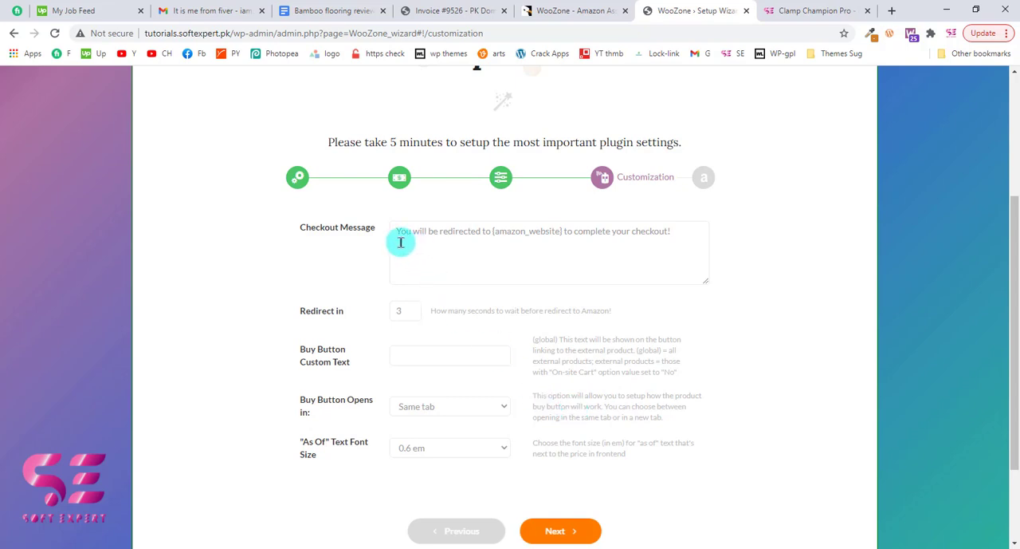
Step: Examine the Checkout Message text and the Redirect in delay on the Customization page
{"action": "left_click_drag", "start_coordinate": [401, 240], "coordinate": [642, 252]}
{"action": "left_click", "coordinate": [644, 252]}
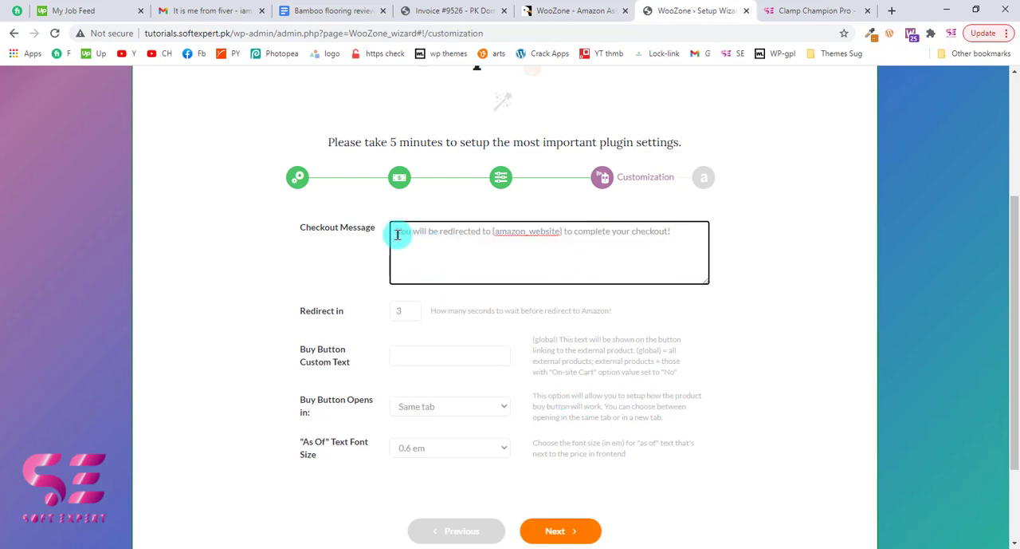
{"action": "left_click_drag", "start_coordinate": [397, 234], "coordinate": [471, 236]}
{"action": "left_click", "coordinate": [471, 236]}
{"action": "scroll", "coordinate": [417, 220], "scroll_direction": "down", "scroll_amount": 1}
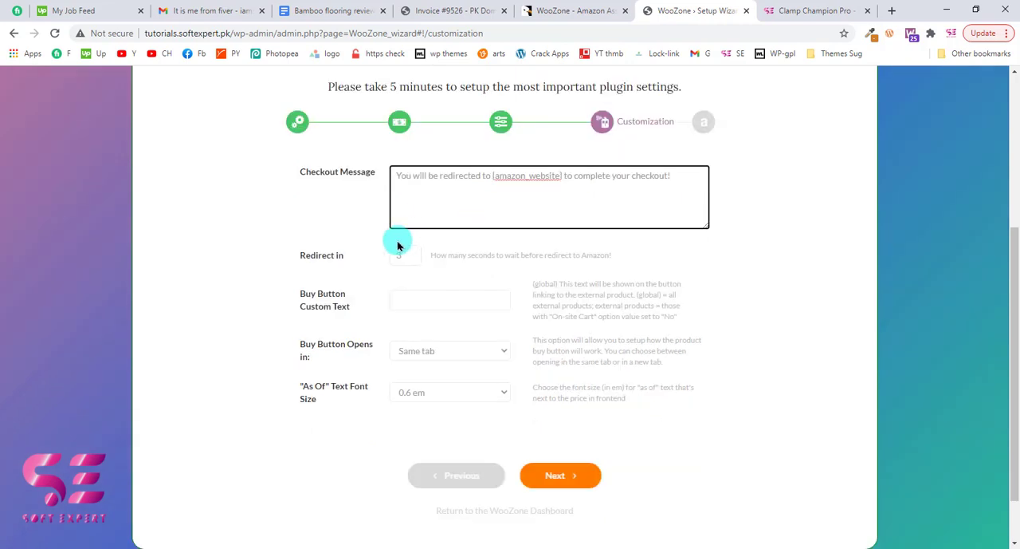
{"action": "double_click", "coordinate": [406, 254]}
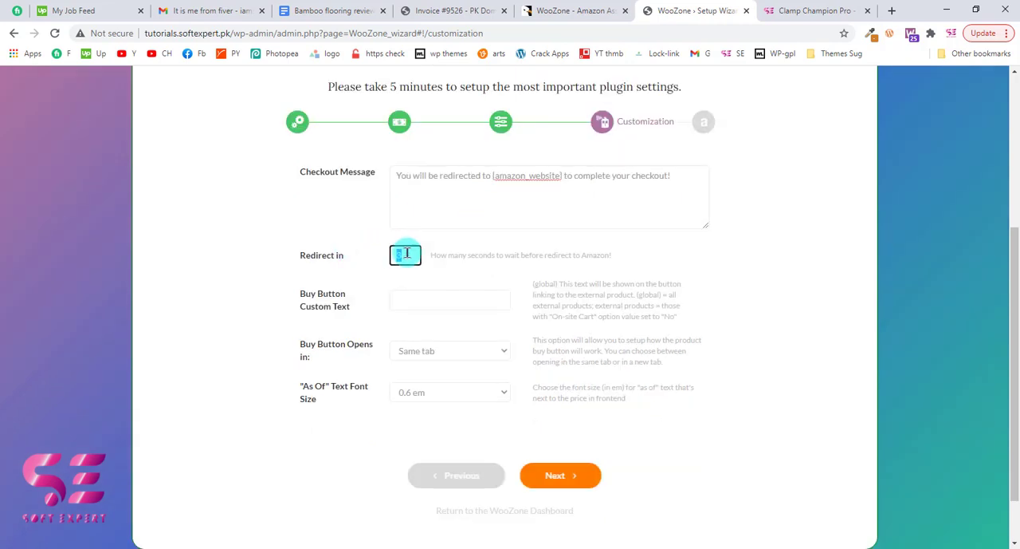
{"action": "left_click", "coordinate": [407, 253]}
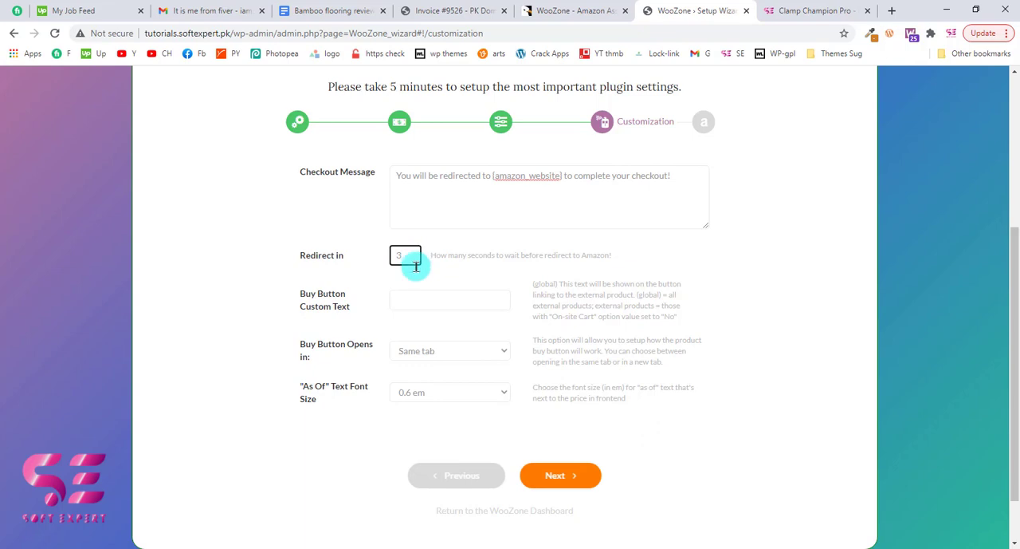
{"action": "scroll", "coordinate": [416, 267], "scroll_direction": "down", "scroll_amount": 1}
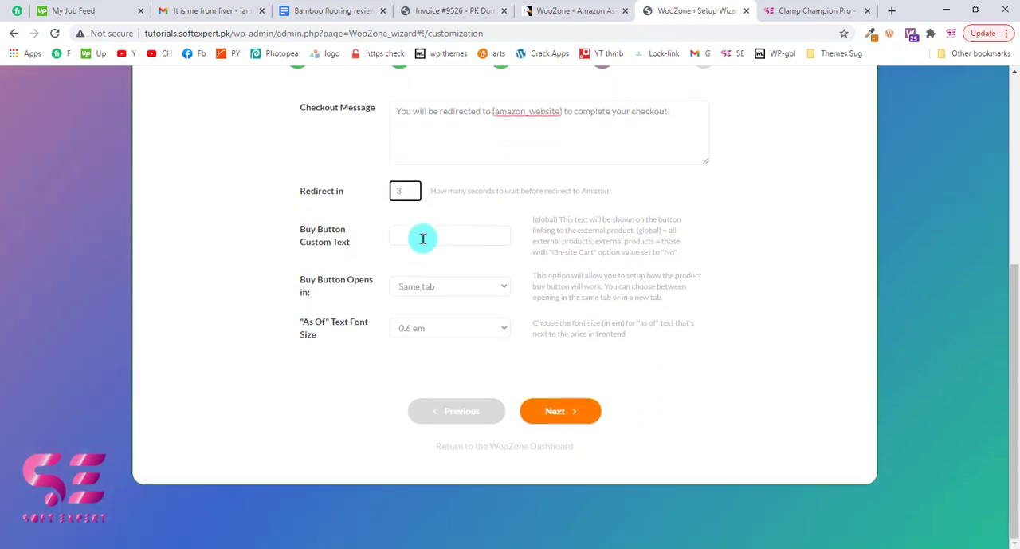
Step: Check the existing product page's buy button, and set Buy Button Custom Text to "Buy on amazon" in the setup wizard
{"action": "left_click", "coordinate": [782, 11]}
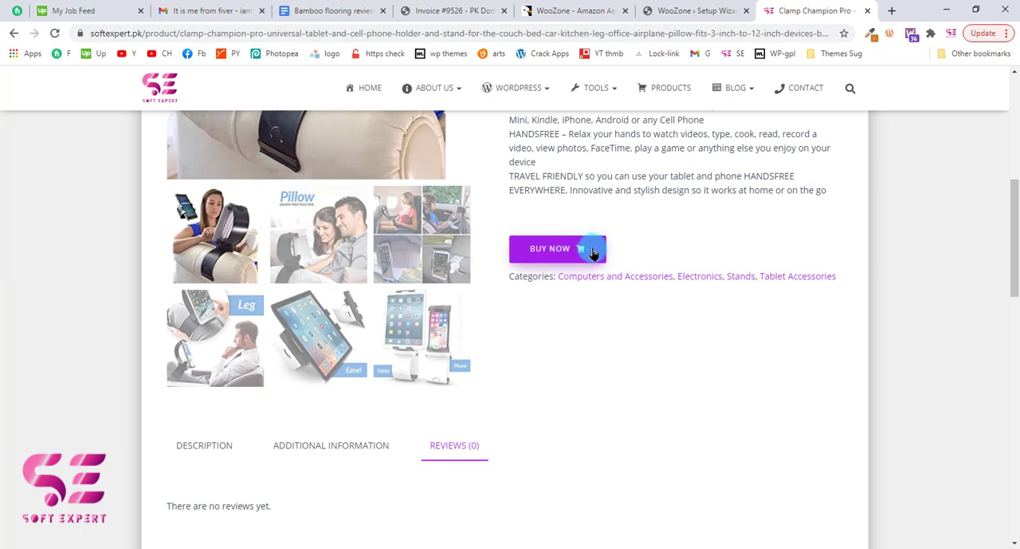
{"action": "left_click", "coordinate": [714, 6]}
{"action": "left_click", "coordinate": [412, 235]}
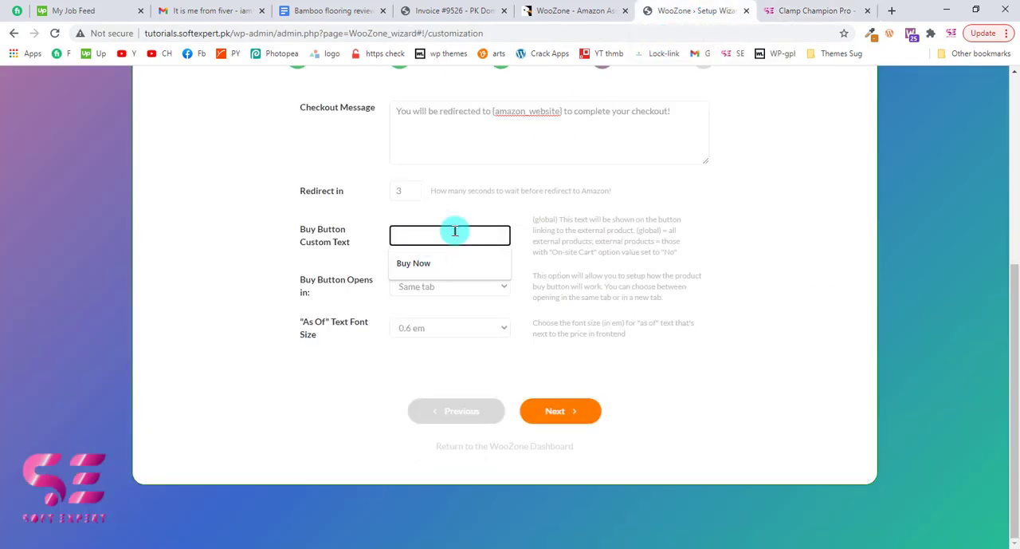
{"action": "type", "text": "Buy"}
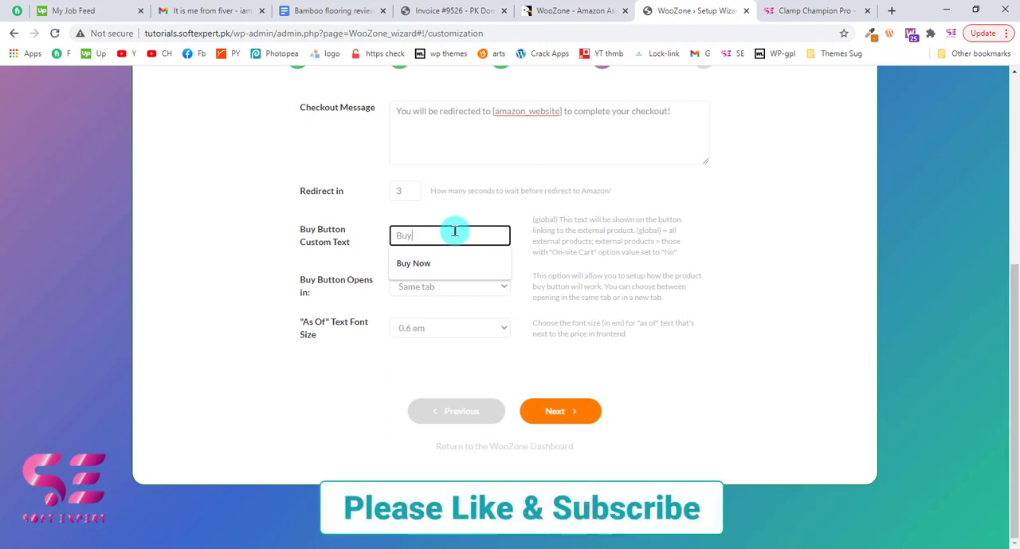
{"action": "type", "text": " on ama"}
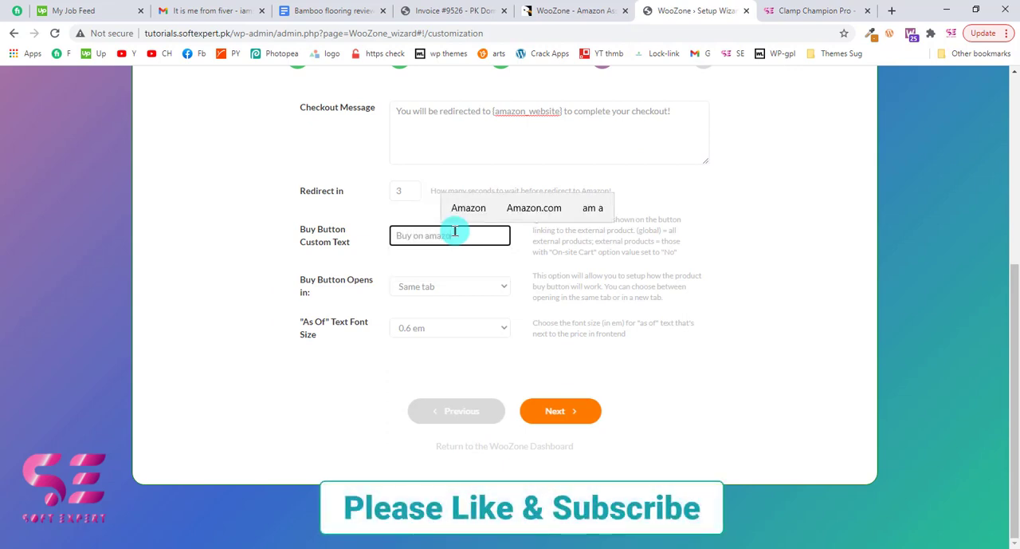
{"action": "type", "text": "zon"}
Step: Set Buy Button Opens in to New tab and continue to the Amazon configuration page
{"action": "left_click_drag", "start_coordinate": [312, 279], "coordinate": [351, 281]}
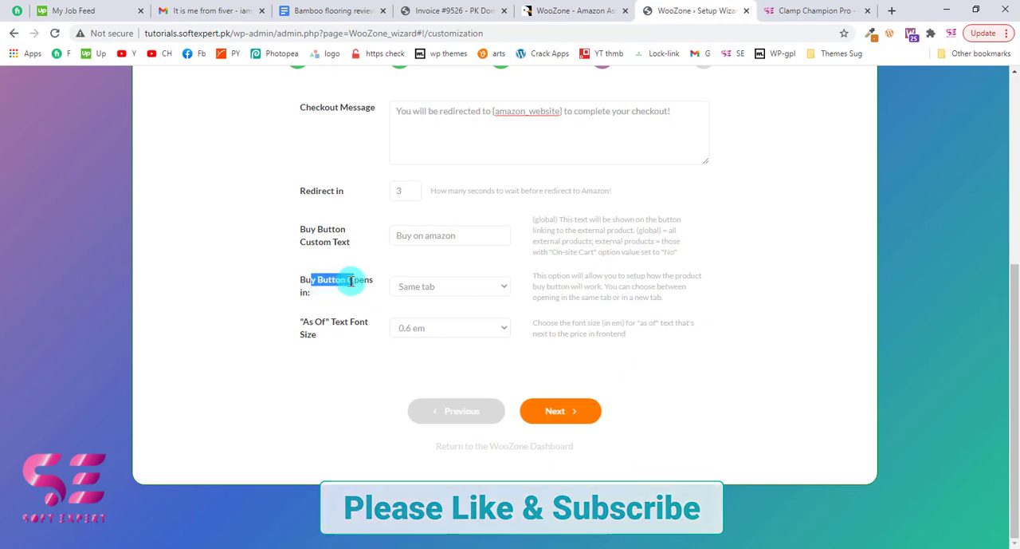
{"action": "left_click", "coordinate": [461, 284]}
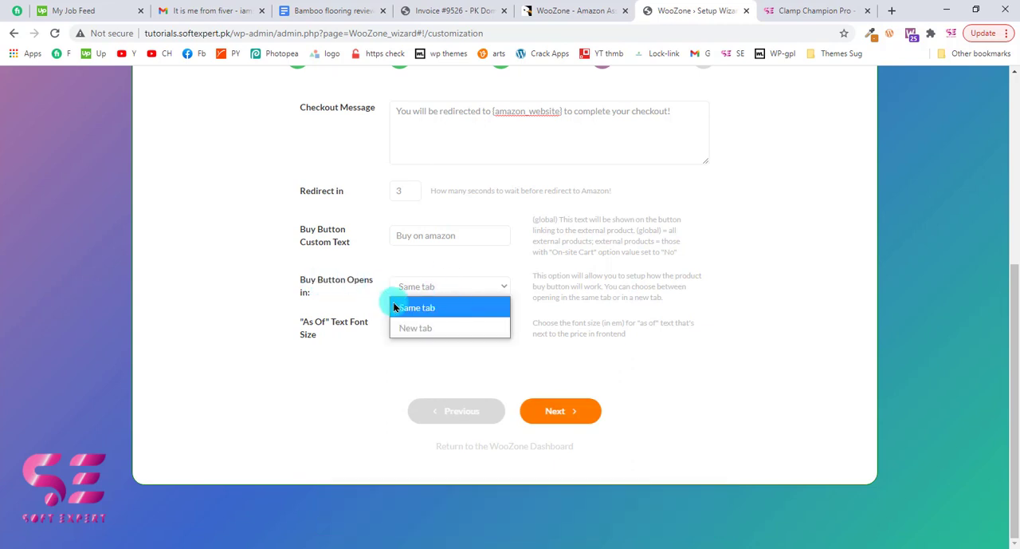
{"action": "left_click", "coordinate": [438, 329]}
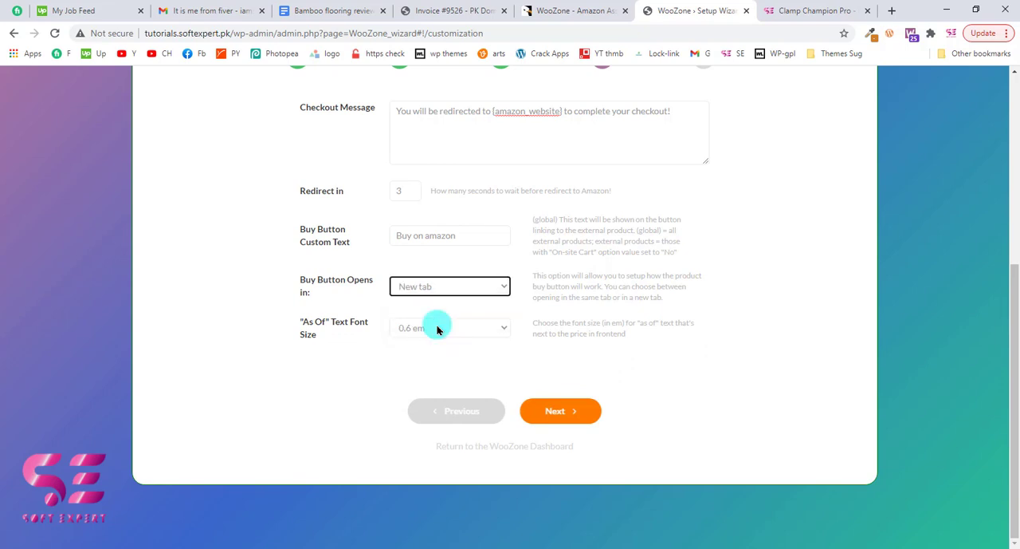
{"action": "left_click", "coordinate": [535, 411]}
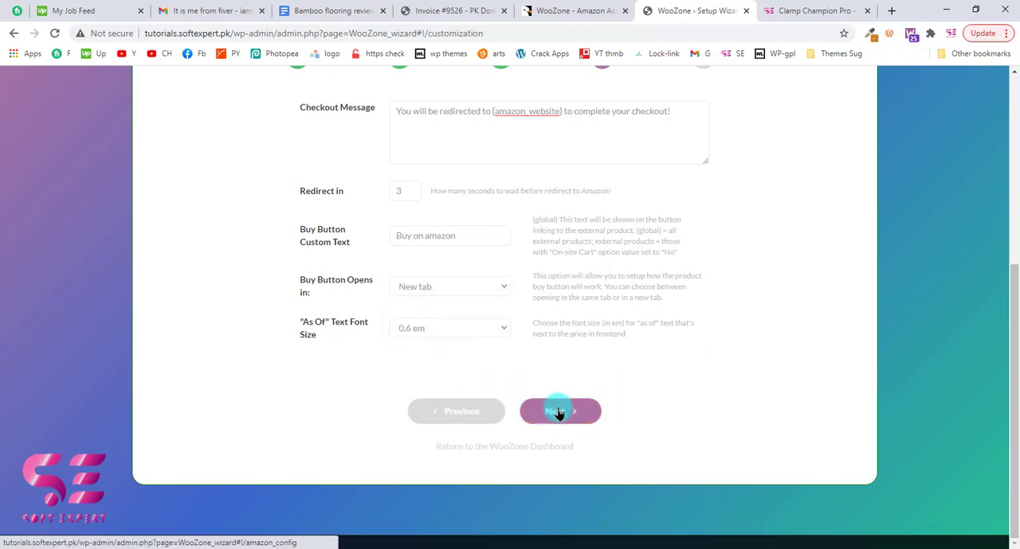
{"action": "left_click", "coordinate": [558, 410]}
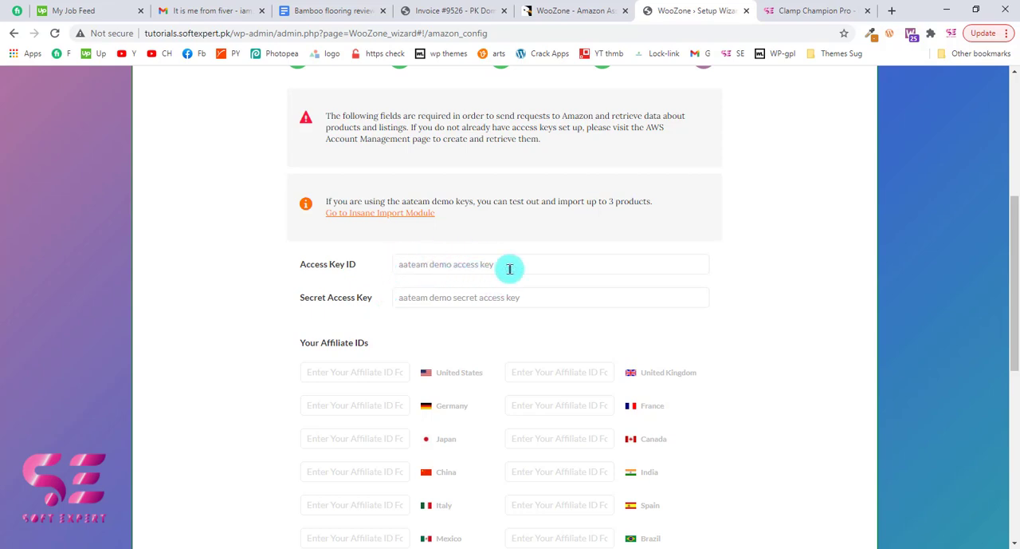
Step: Open the Amazon Associates home page in a new browser tab to look up the affiliate ID
{"action": "scroll", "coordinate": [512, 271], "scroll_direction": "down", "scroll_amount": 2}
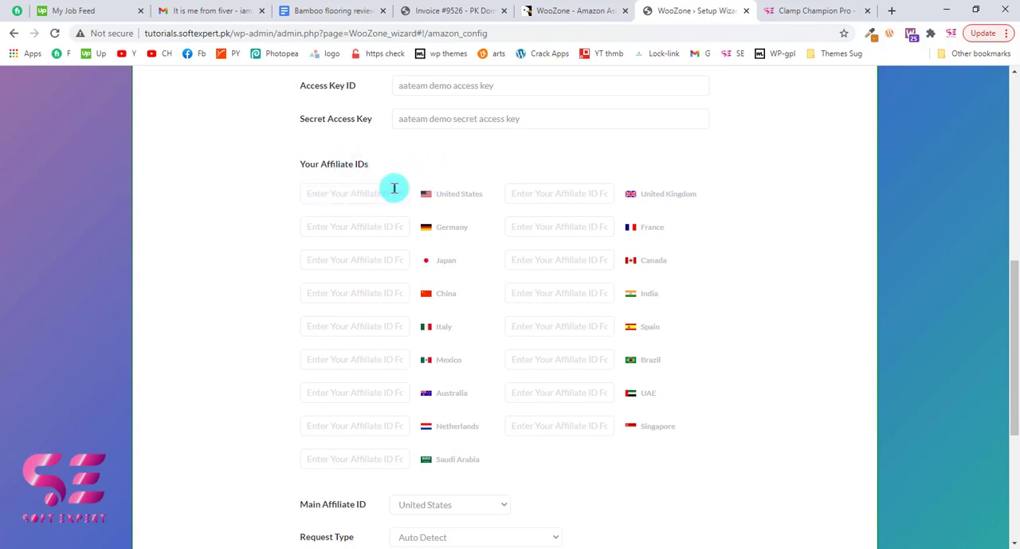
{"action": "left_click", "coordinate": [893, 10]}
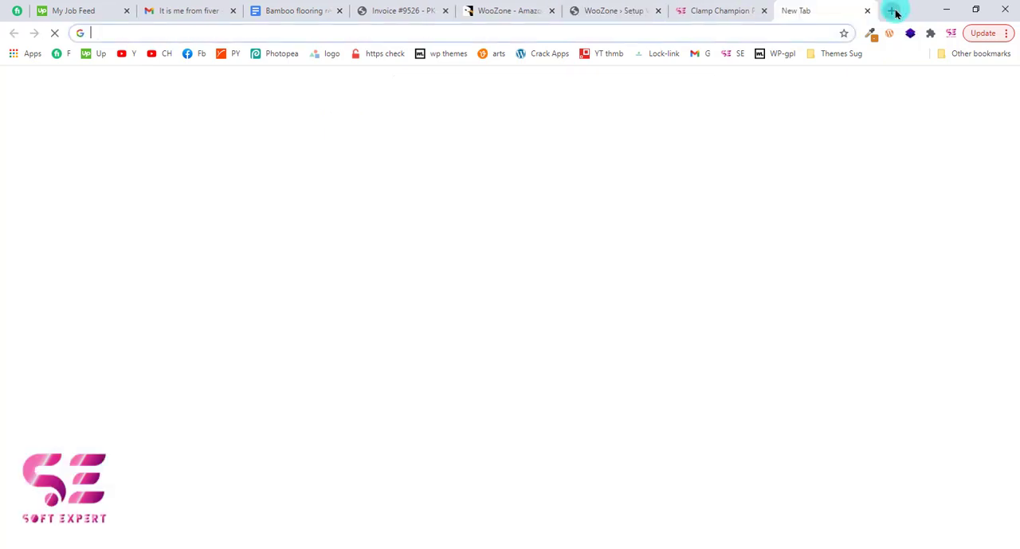
{"action": "type", "text": "am"}
{"action": "key", "text": "Down"}
{"action": "key", "text": "Down"}
{"action": "key", "text": "Down"}
{"action": "key", "text": "Down"}
{"action": "key", "text": "Down"}
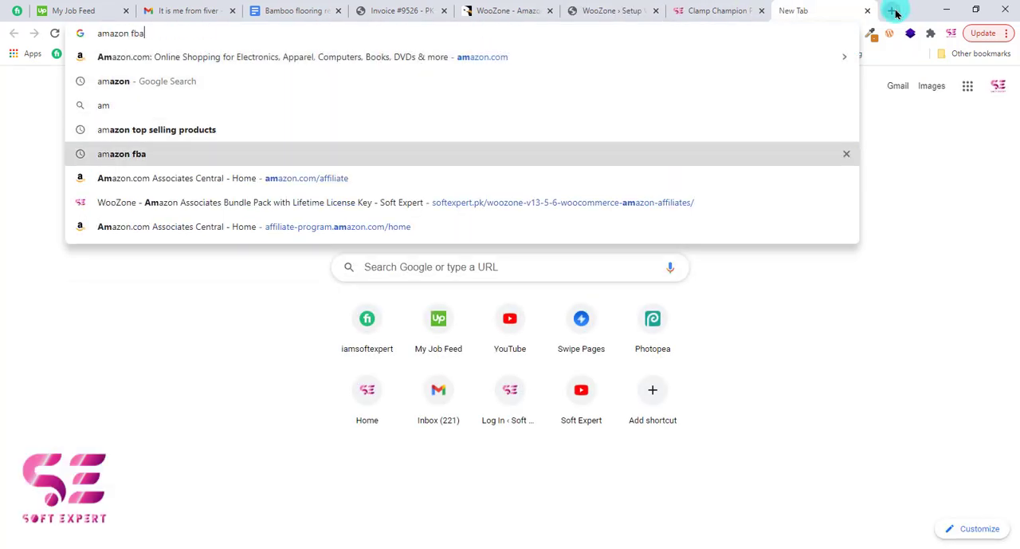
{"action": "key", "text": "Return"}
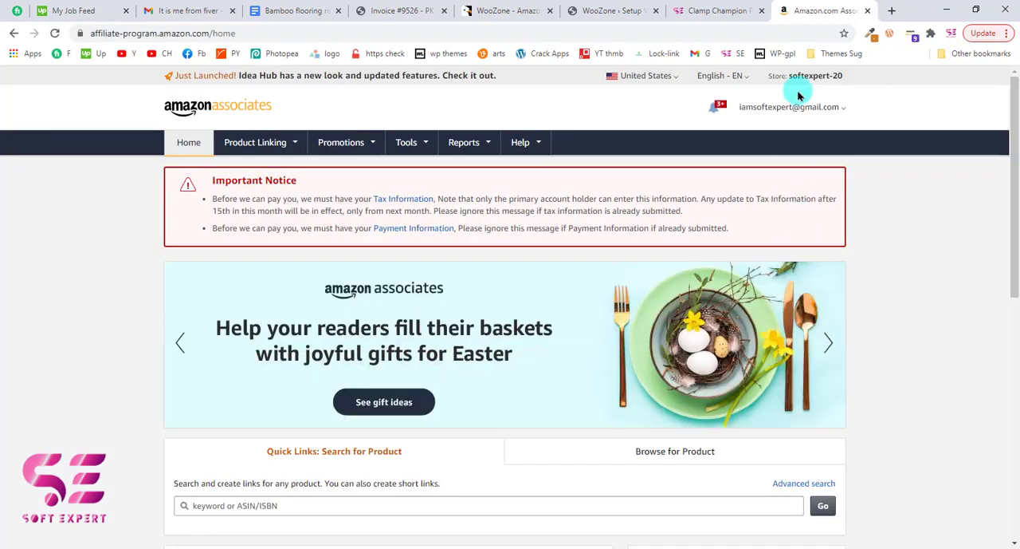
Step: Copy the store ID from Amazon Associates into the wizard's United States affiliate ID field
{"action": "left_click_drag", "start_coordinate": [790, 77], "coordinate": [850, 83]}
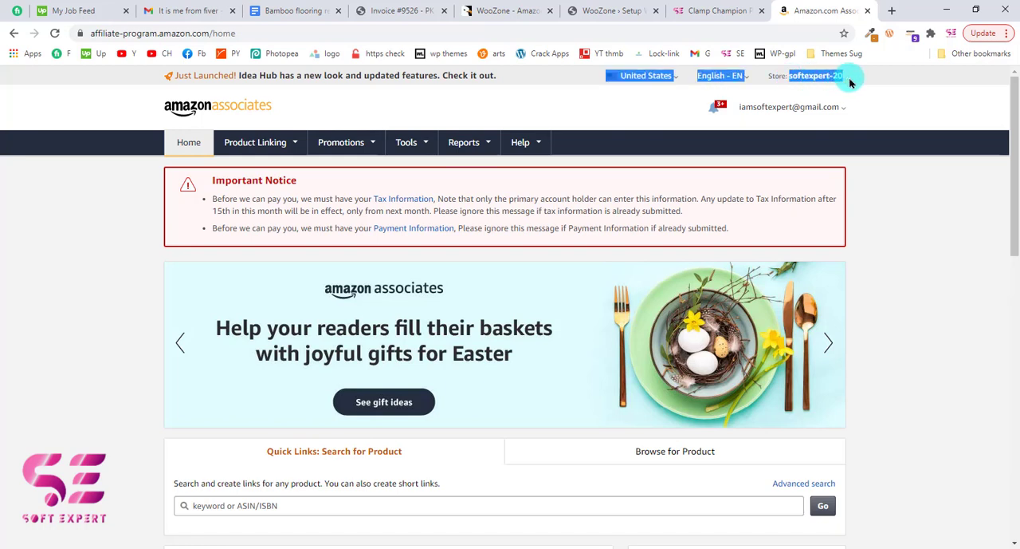
{"action": "left_click", "coordinate": [851, 81]}
{"action": "double_click", "coordinate": [851, 82]}
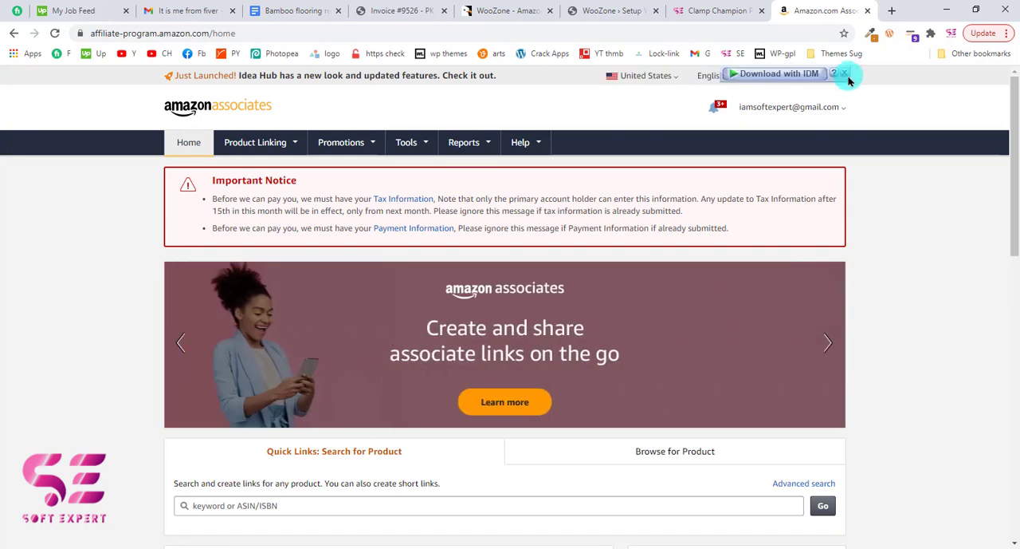
{"action": "left_click", "coordinate": [853, 79]}
{"action": "left_click_drag", "start_coordinate": [847, 79], "coordinate": [825, 75]}
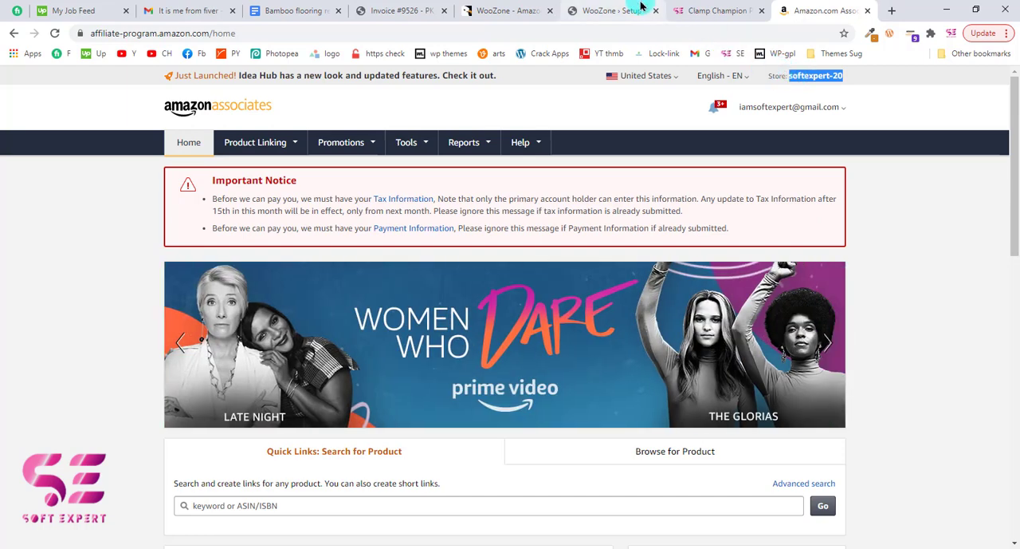
{"action": "left_click", "coordinate": [613, 10]}
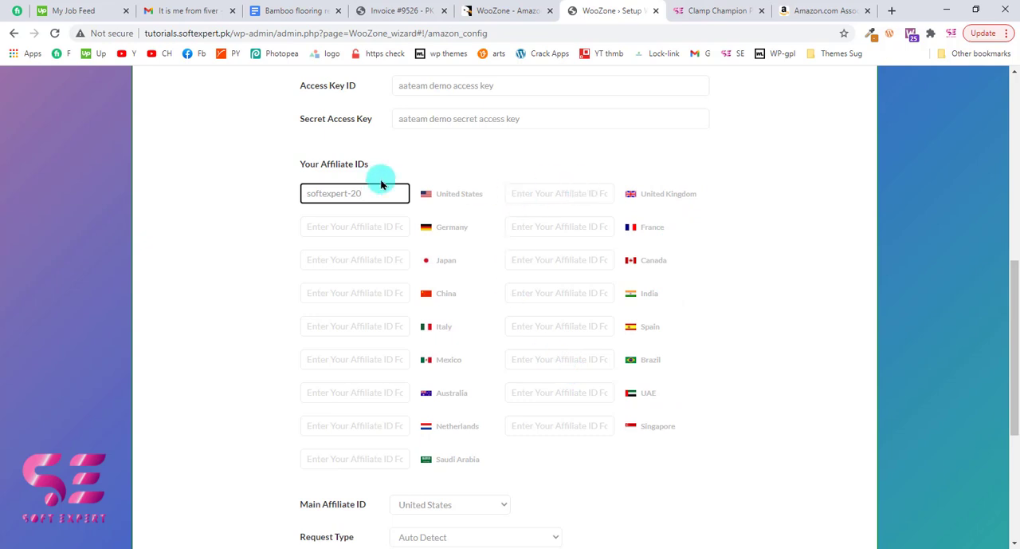
Step: Keep United States as the Main Affiliate ID and finish the setup wizard
{"action": "scroll", "coordinate": [599, 311], "scroll_direction": "down", "scroll_amount": 3}
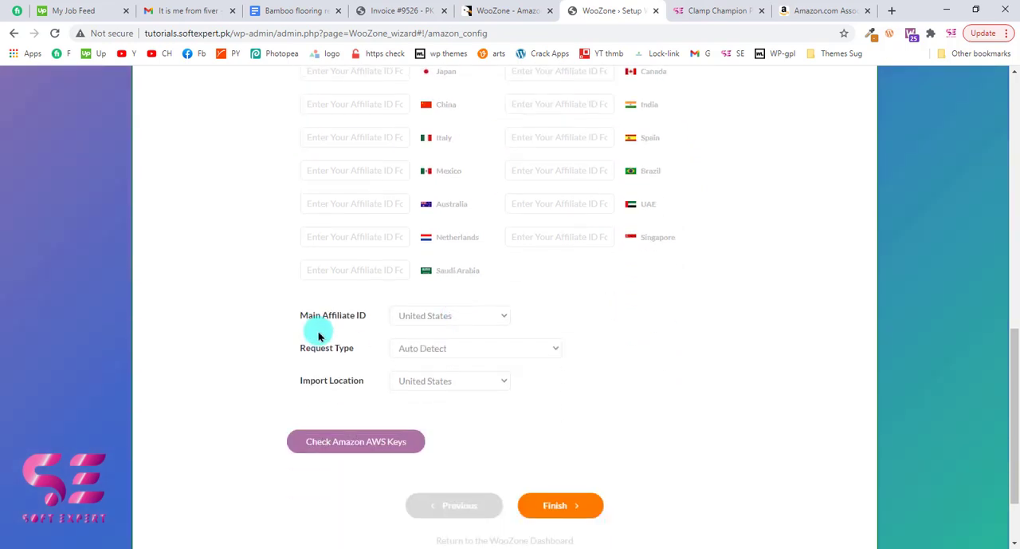
{"action": "left_click", "coordinate": [440, 321]}
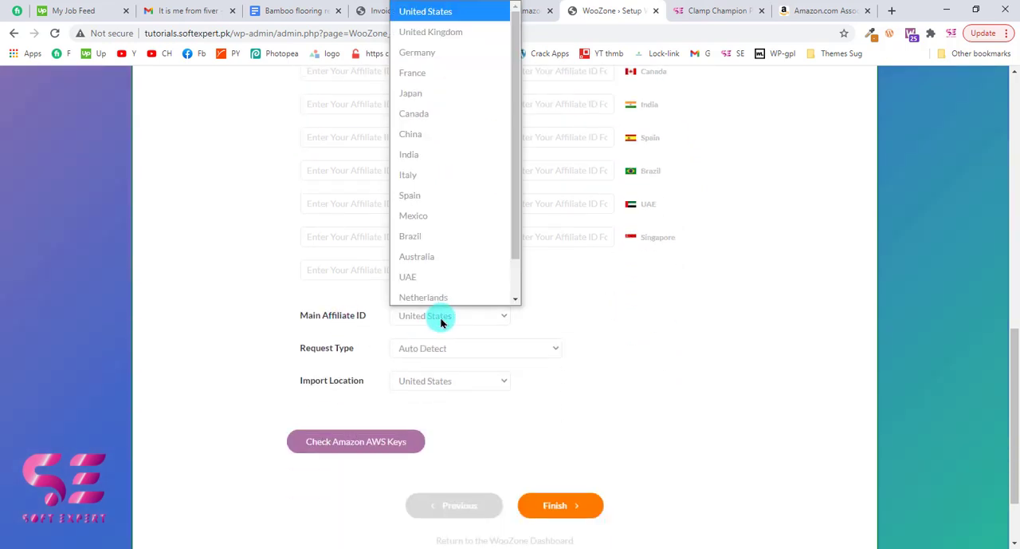
{"action": "left_click", "coordinate": [441, 320]}
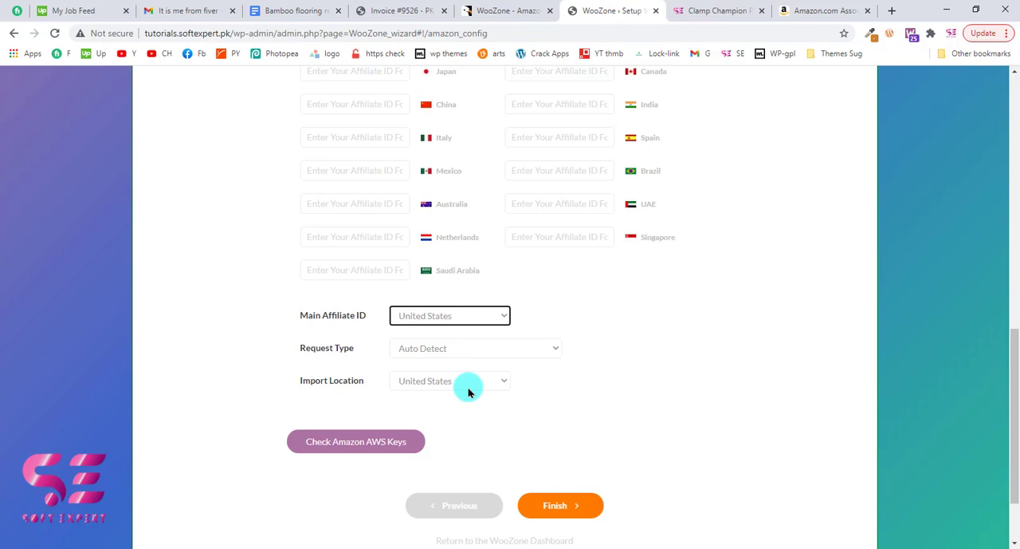
{"action": "scroll", "coordinate": [468, 389], "scroll_direction": "down", "scroll_amount": 1}
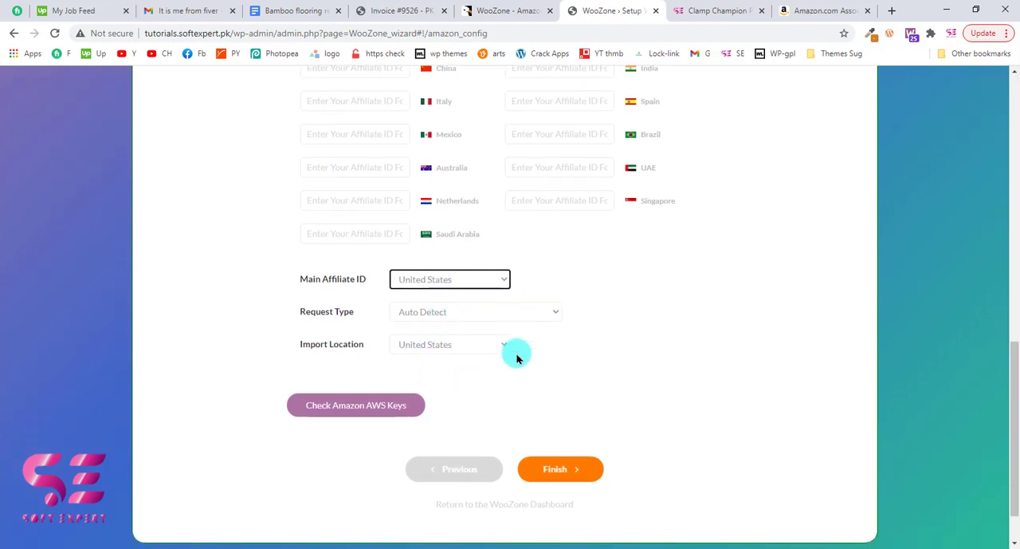
{"action": "left_click", "coordinate": [550, 470]}
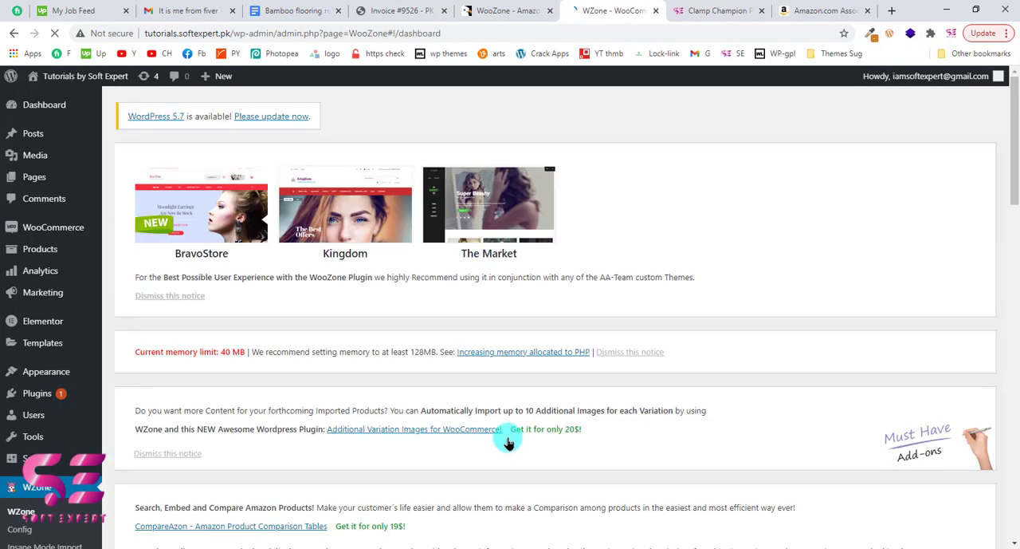
Step: Open WZone's Direct Import Extension page and follow its link to the extension in the Chrome Web Store
{"action": "scroll", "coordinate": [508, 442], "scroll_direction": "down", "scroll_amount": 10}
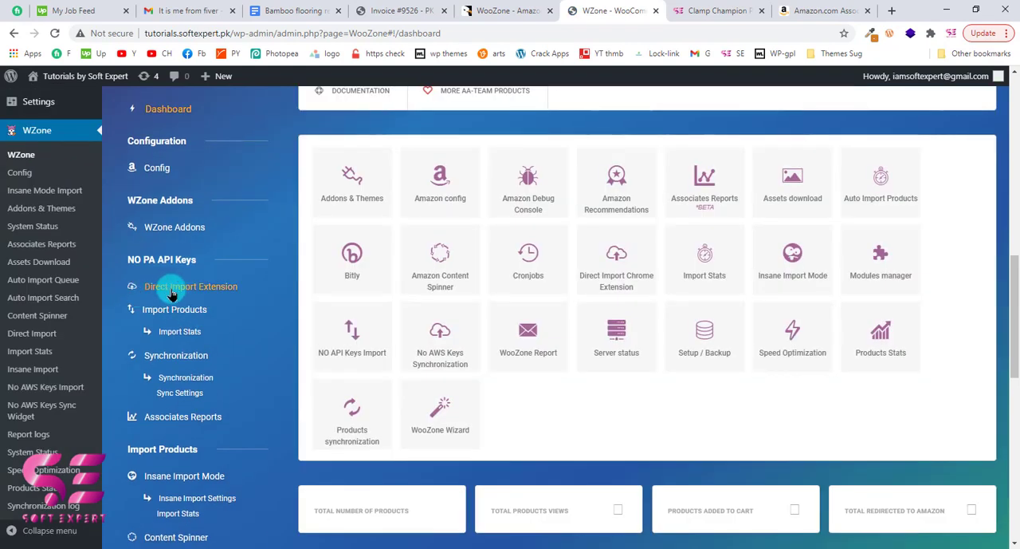
{"action": "left_click", "coordinate": [233, 292]}
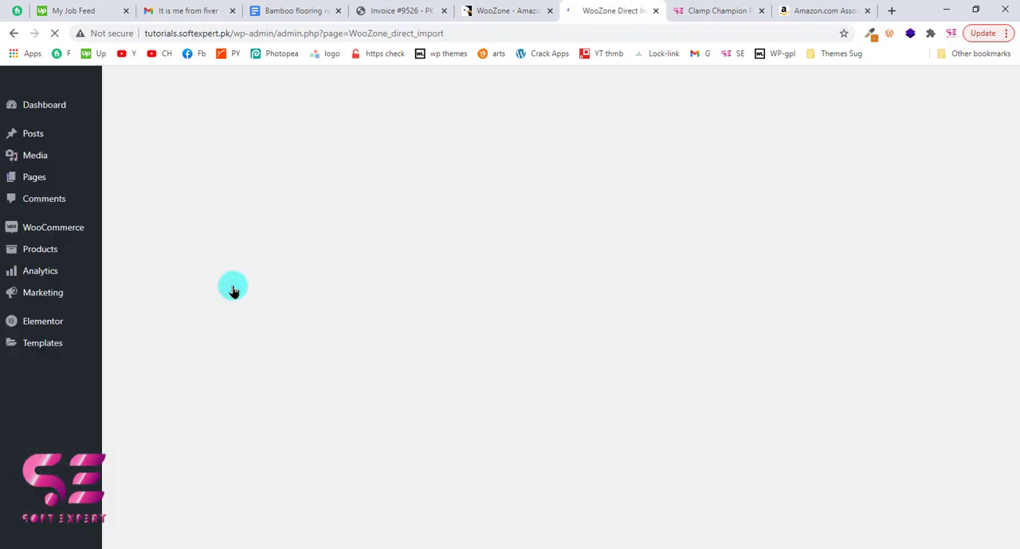
{"action": "scroll", "coordinate": [622, 359], "scroll_direction": "down", "scroll_amount": 10}
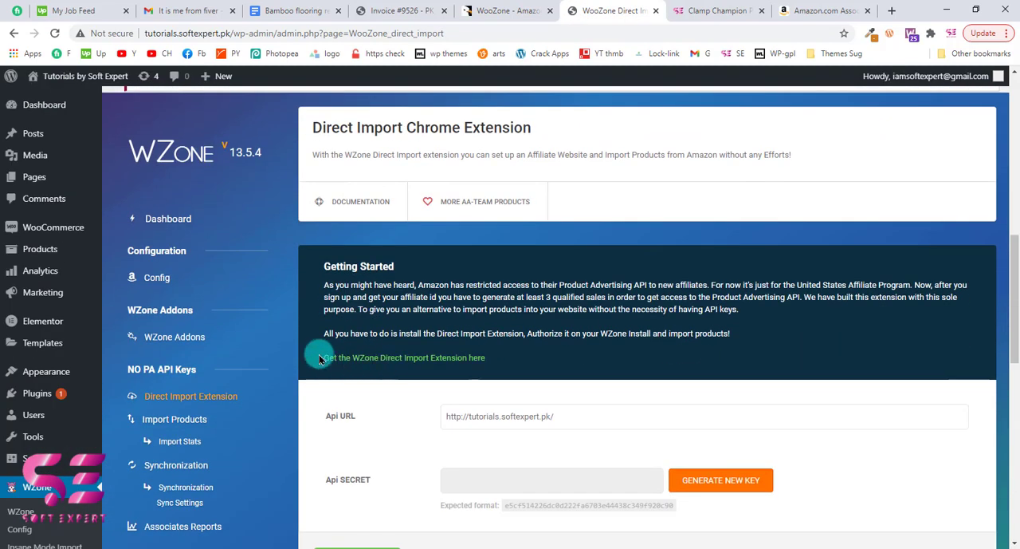
{"action": "left_click", "coordinate": [372, 358]}
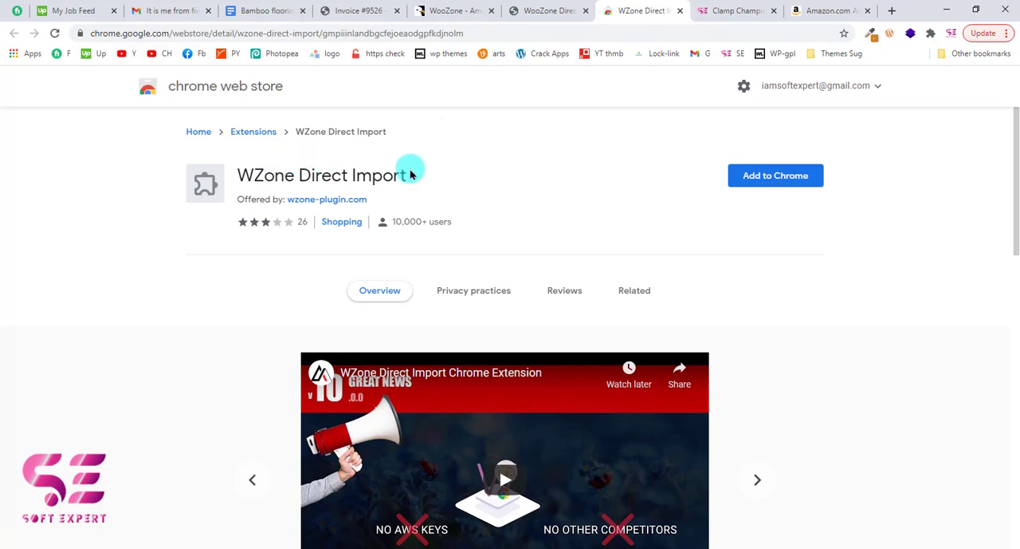
Step: Add the WZone Direct Import extension to Chrome and pin it to the browser toolbar
{"action": "left_click", "coordinate": [781, 182]}
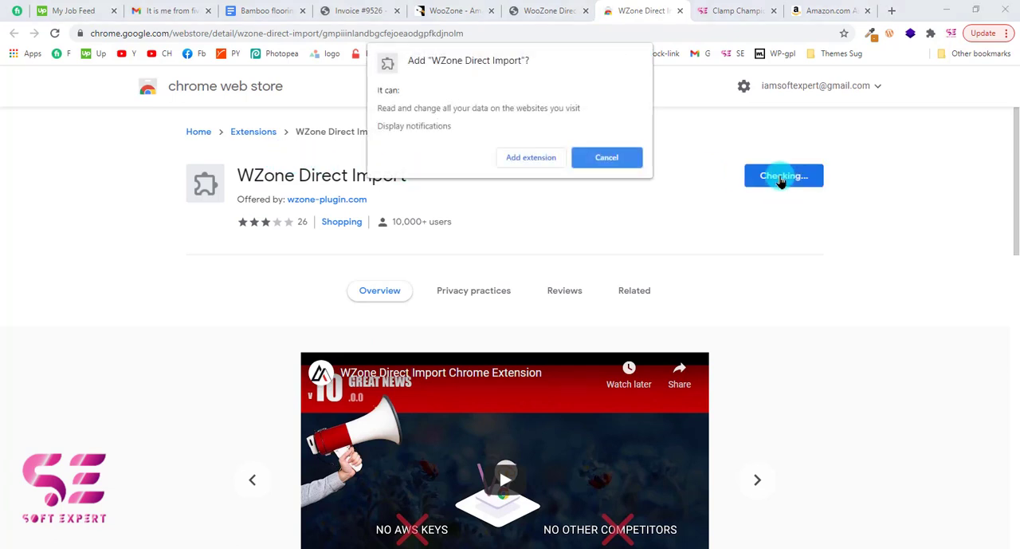
{"action": "left_click", "coordinate": [531, 157]}
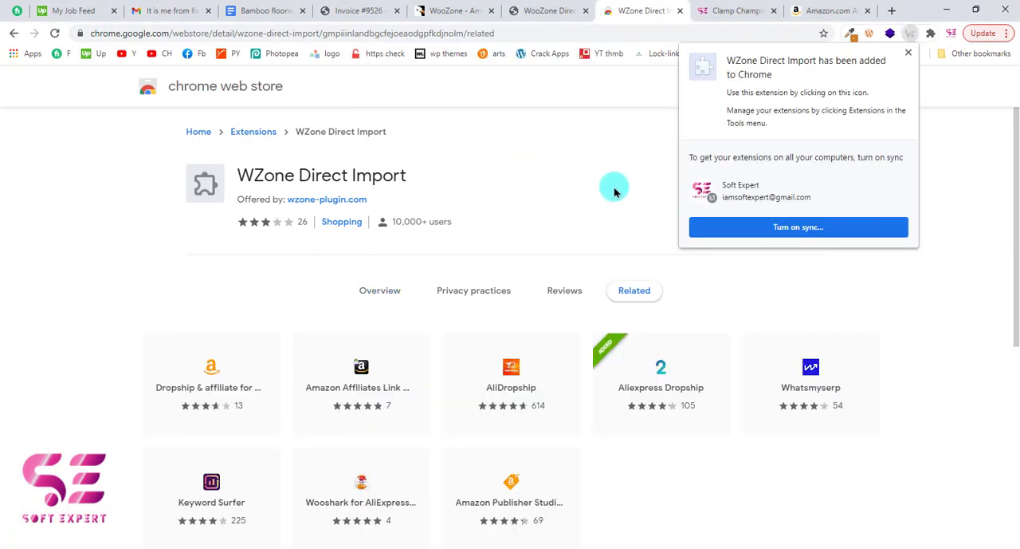
{"action": "left_click", "coordinate": [930, 34]}
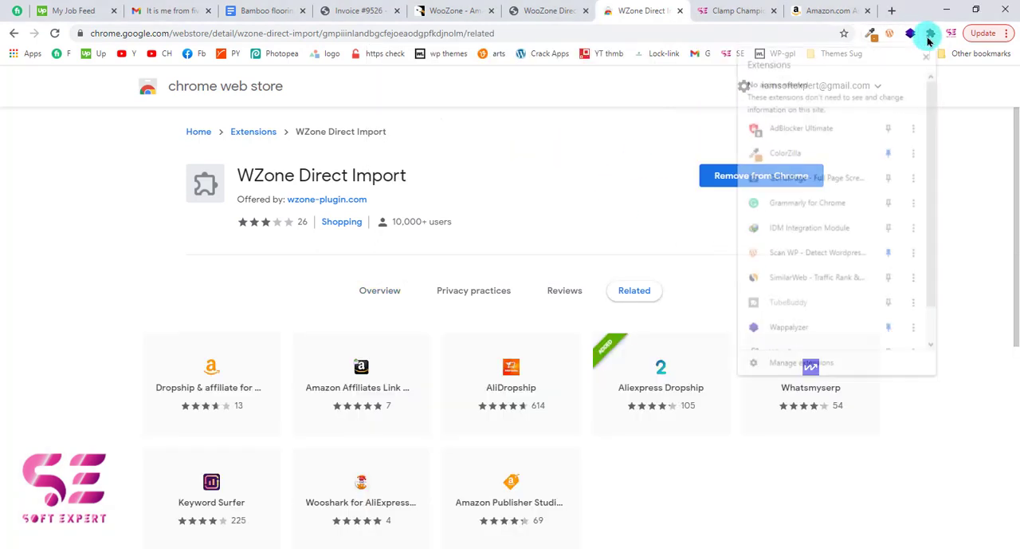
{"action": "scroll", "coordinate": [845, 303], "scroll_direction": "down", "scroll_amount": 1}
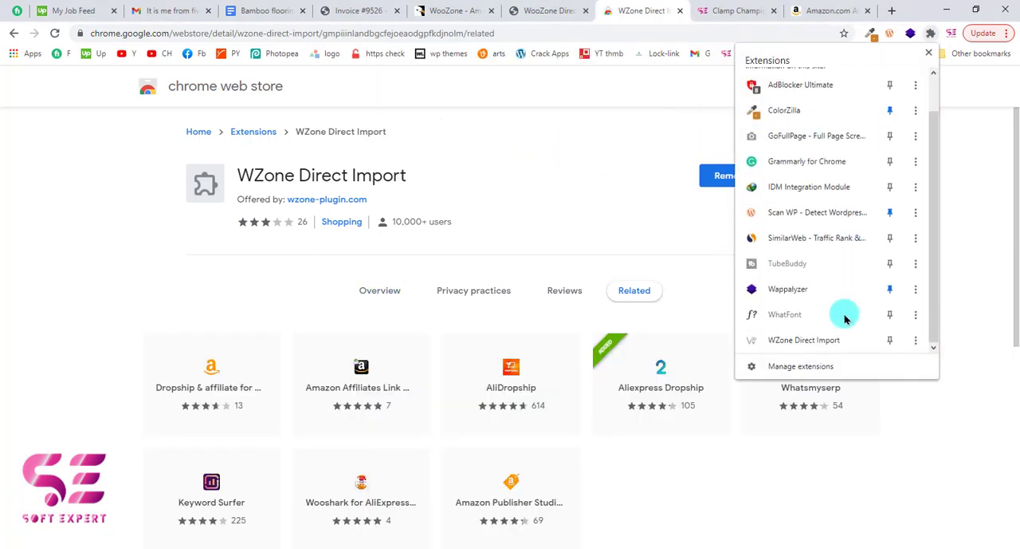
{"action": "left_click", "coordinate": [890, 341]}
Step: Generate a new Api SECRET key on WZone's Direct Import Chrome Extension page
{"action": "left_click", "coordinate": [540, 12]}
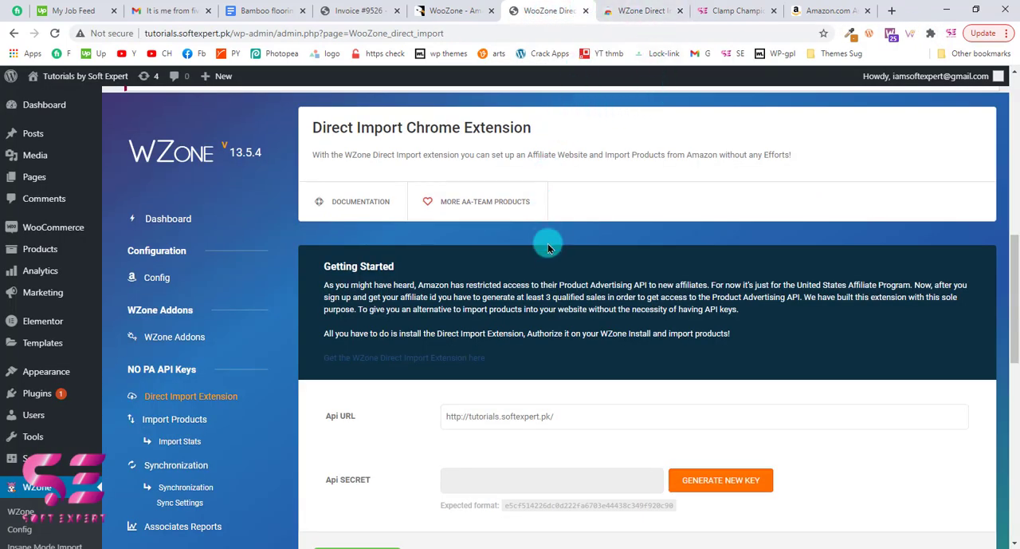
{"action": "scroll", "coordinate": [550, 248], "scroll_direction": "down", "scroll_amount": 2}
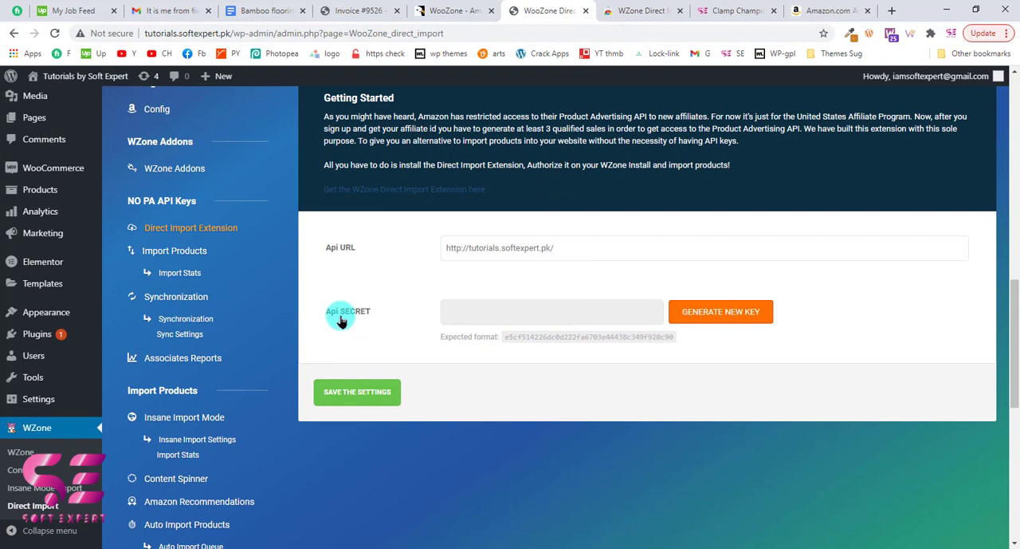
{"action": "left_click", "coordinate": [753, 310]}
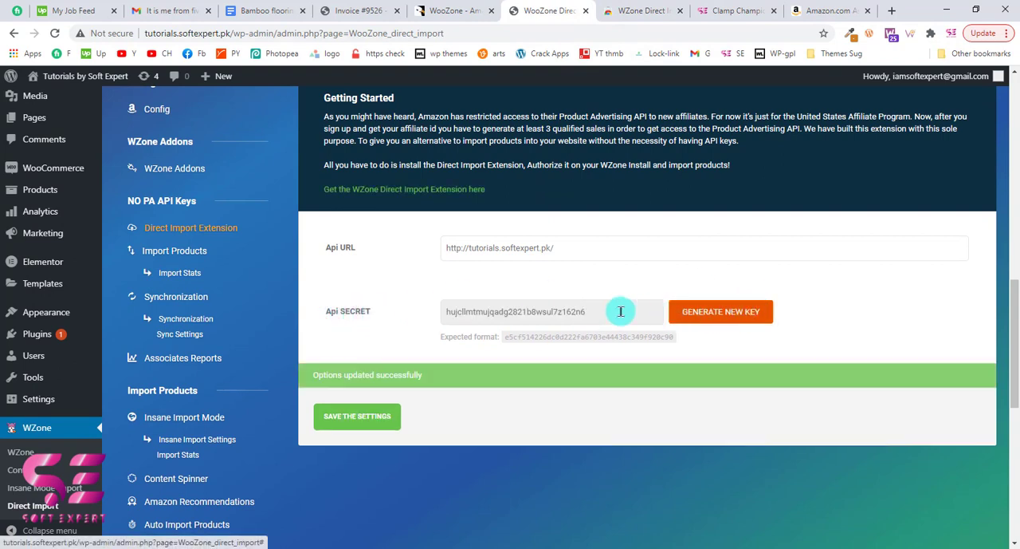
Step: Check the authorized websites in the WZone Direct Import extension and reload the Direct Import page
{"action": "left_click", "coordinate": [913, 35]}
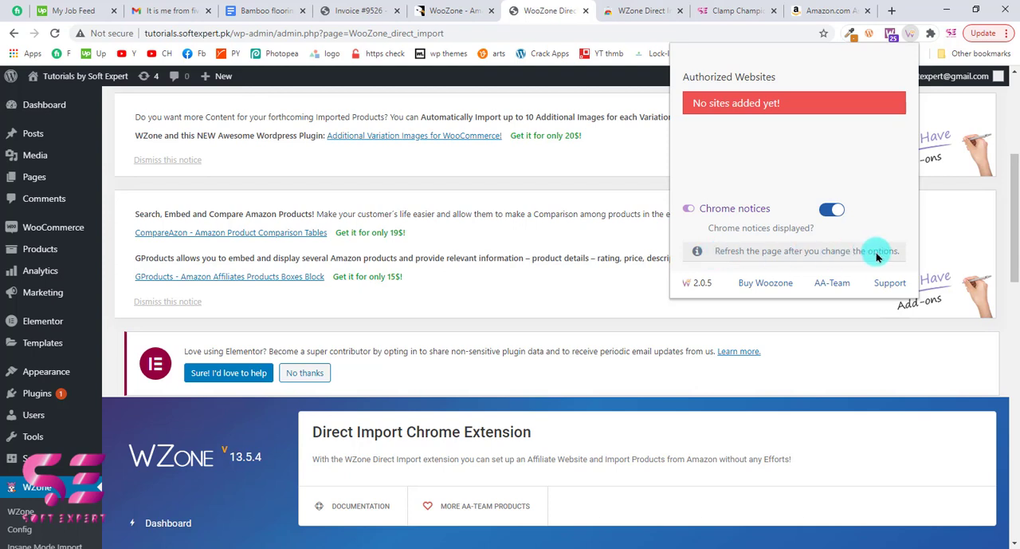
{"action": "left_click", "coordinate": [54, 37]}
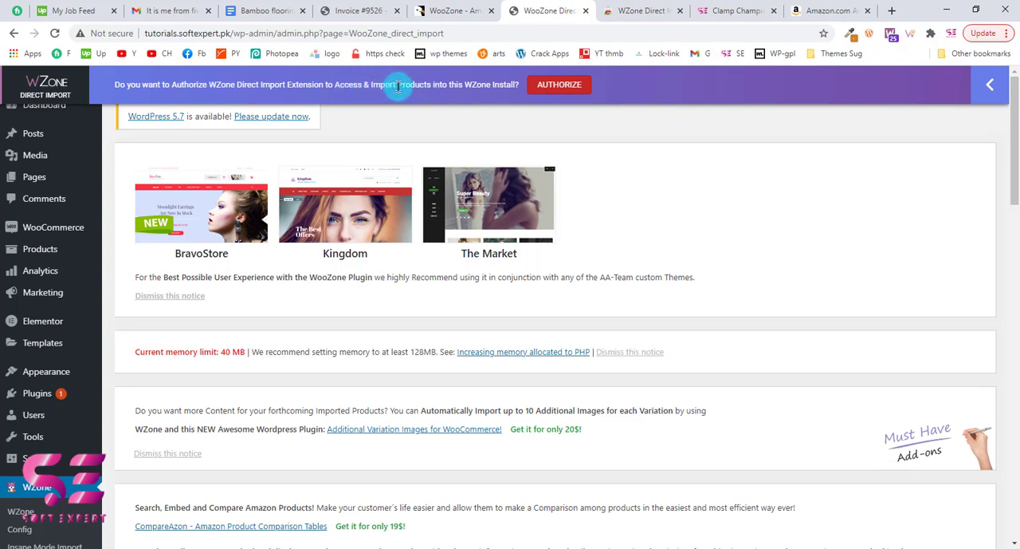
Step: Authorize the WZone Direct Import extension for this WZone install and check its authorized websites list
{"action": "left_click", "coordinate": [556, 84]}
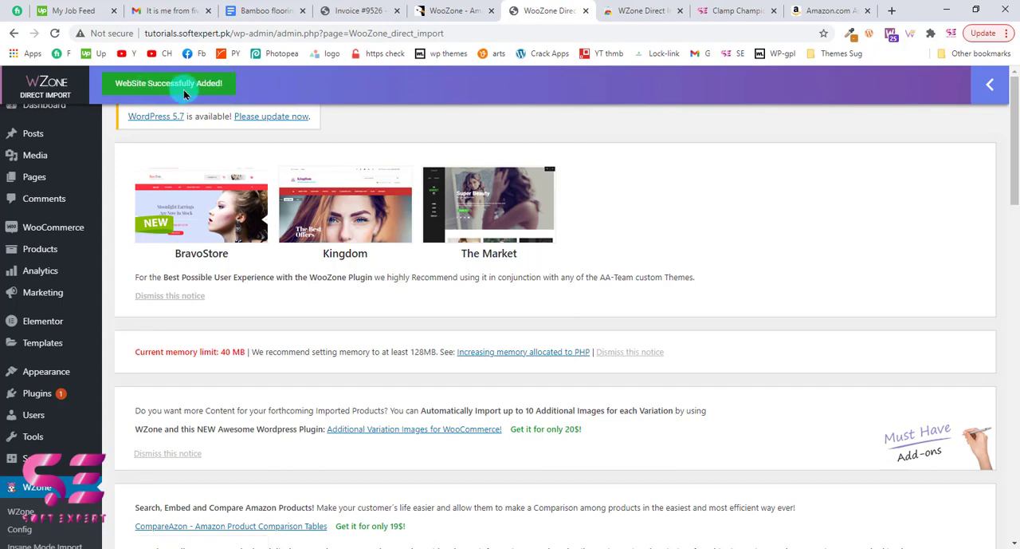
{"action": "left_click", "coordinate": [910, 33]}
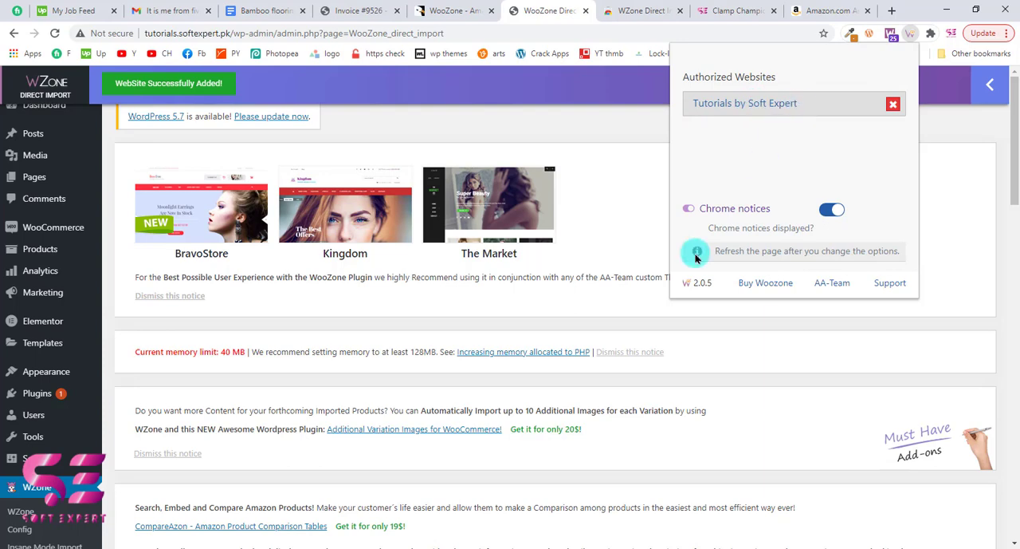
{"action": "left_click", "coordinate": [940, 153]}
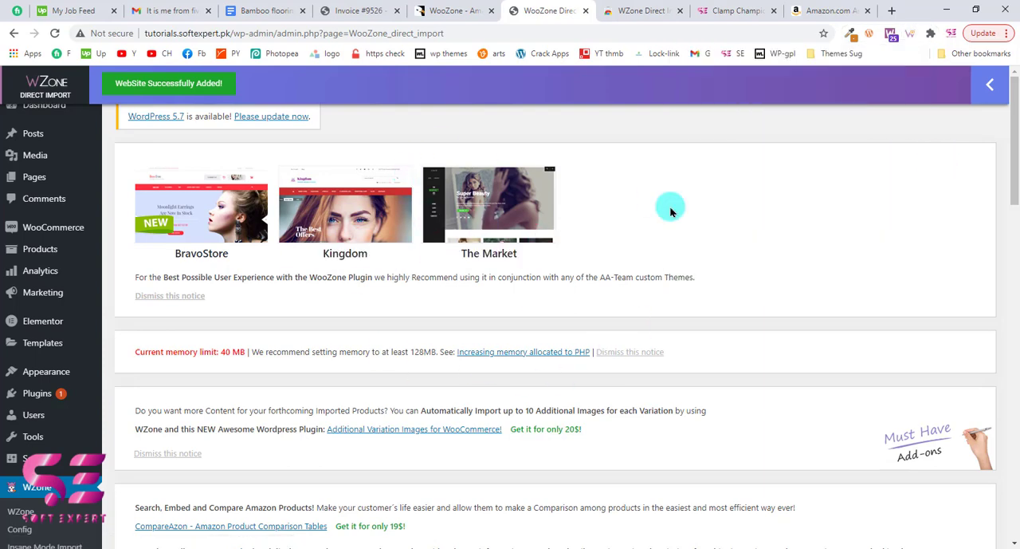
Step: Switch to the Amazon Associates page and load the amazon.com homepage in its place
{"action": "left_click", "coordinate": [829, 10]}
{"action": "left_click", "coordinate": [256, 33]}
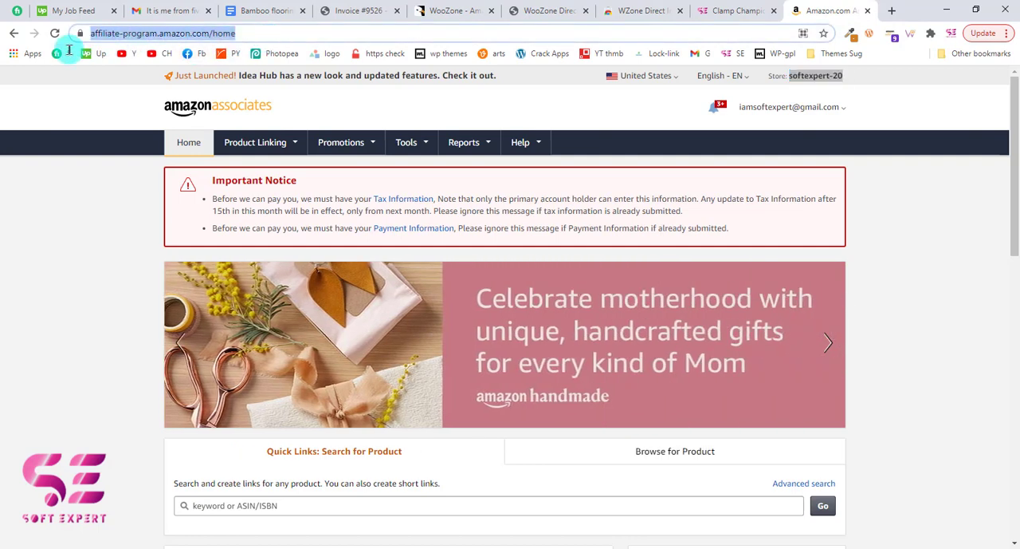
{"action": "type", "text": "am"}
{"action": "key", "text": "Return"}
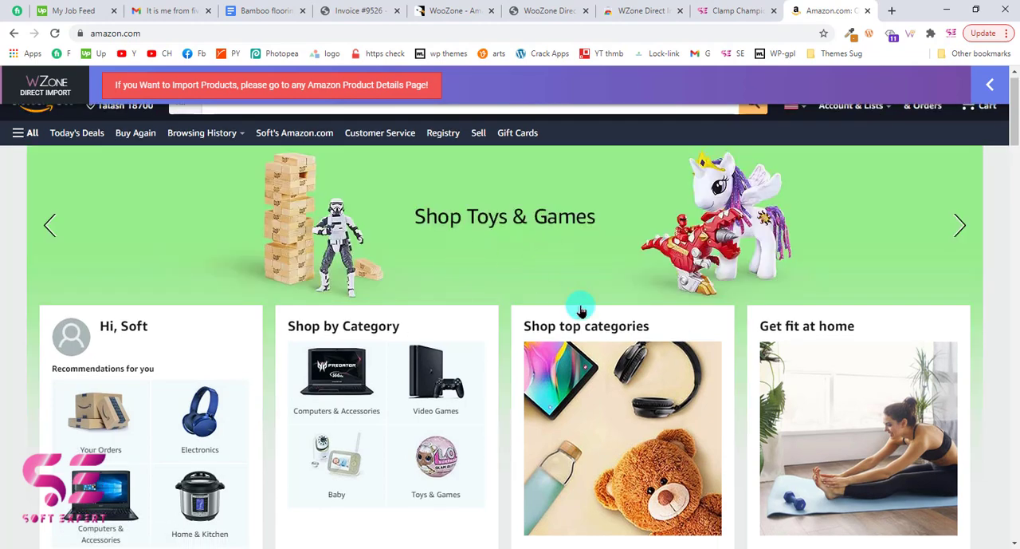
Step: Browse Amazon's Computers & Accessories to Computer Accessories and open the SanDisk 128GB microSDXC card for Nintendo Switch
{"action": "scroll", "coordinate": [581, 349], "scroll_direction": "down", "scroll_amount": 2}
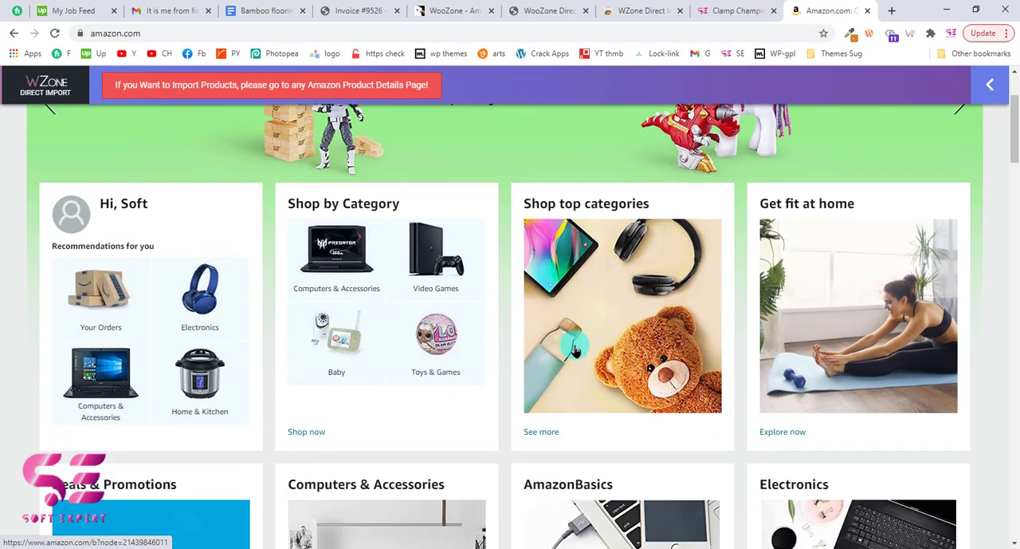
{"action": "scroll", "coordinate": [362, 214], "scroll_direction": "down", "scroll_amount": 3}
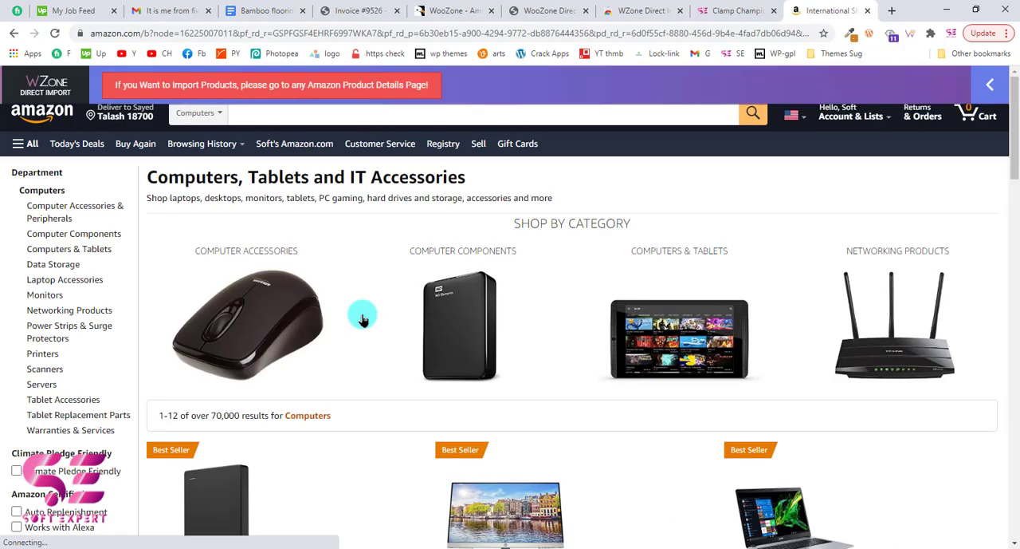
{"action": "left_click_drag", "start_coordinate": [1016, 160], "coordinate": [285, 337]}
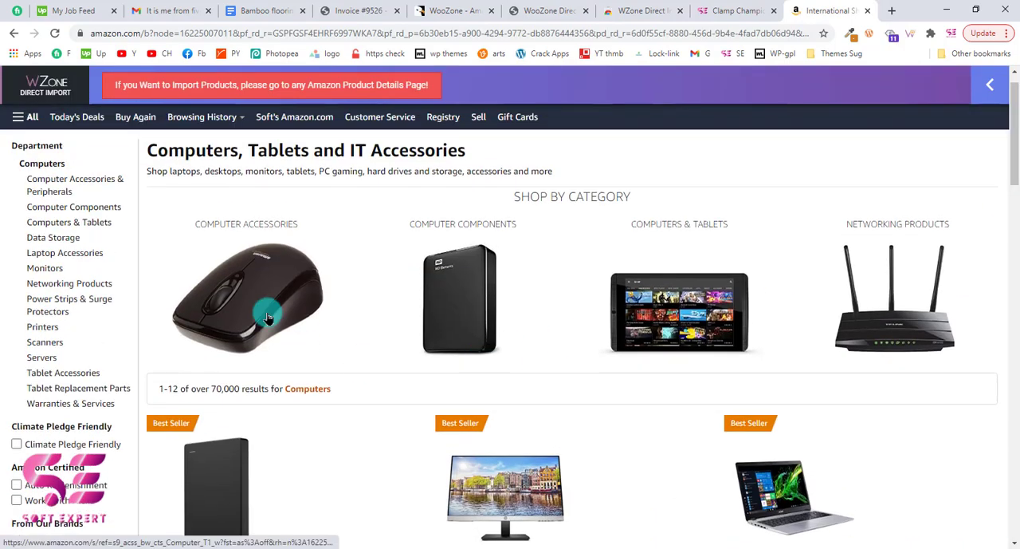
{"action": "left_click", "coordinate": [268, 317]}
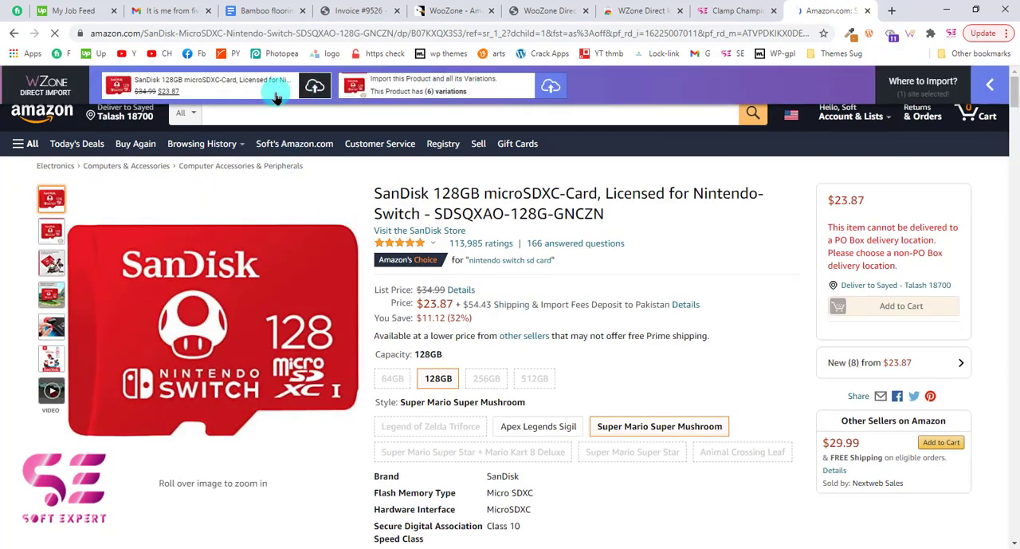
Step: Review the SanDisk 128GB microSDXC card's details and import that single product, without its variations, into the authorized website
{"action": "scroll", "coordinate": [409, 314], "scroll_direction": "down", "scroll_amount": 3}
{"action": "scroll", "coordinate": [413, 318], "scroll_direction": "up", "scroll_amount": 1}
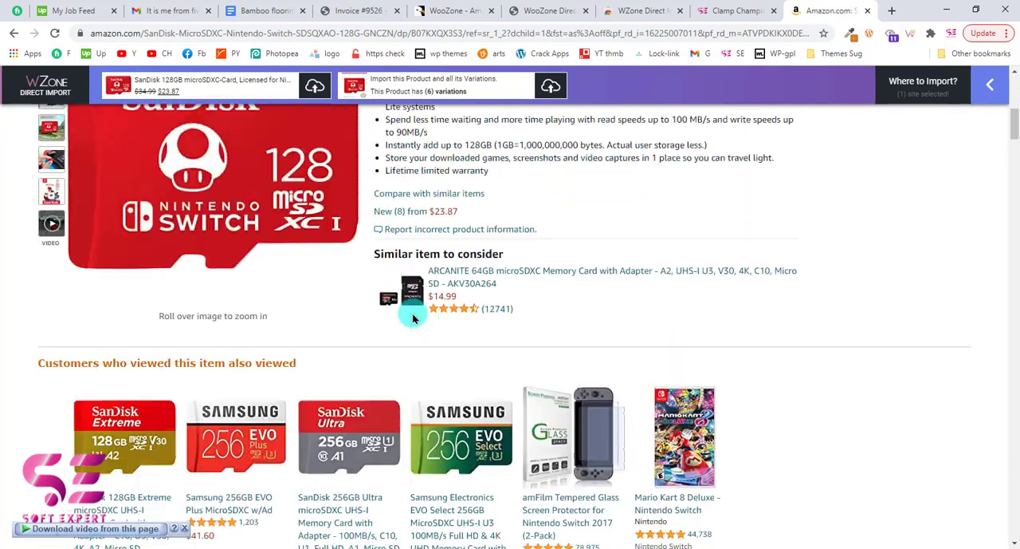
{"action": "scroll", "coordinate": [413, 318], "scroll_direction": "up", "scroll_amount": 2}
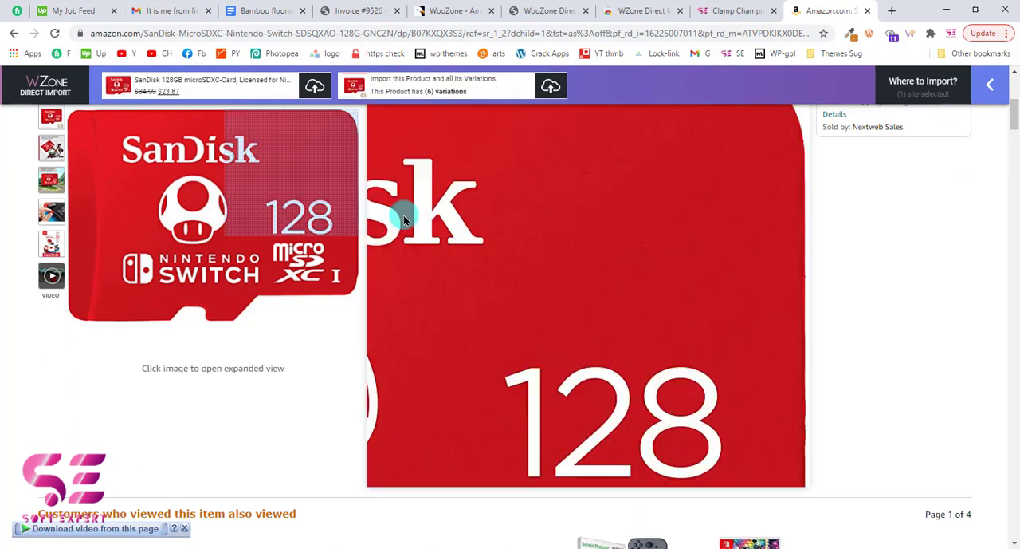
{"action": "scroll", "coordinate": [375, 216], "scroll_direction": "up", "scroll_amount": 4}
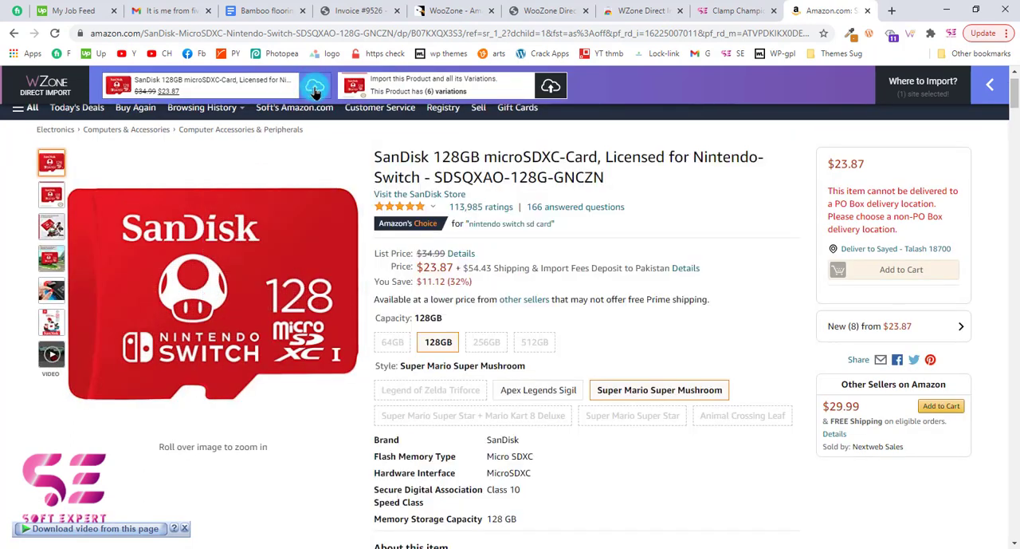
{"action": "left_click", "coordinate": [314, 87]}
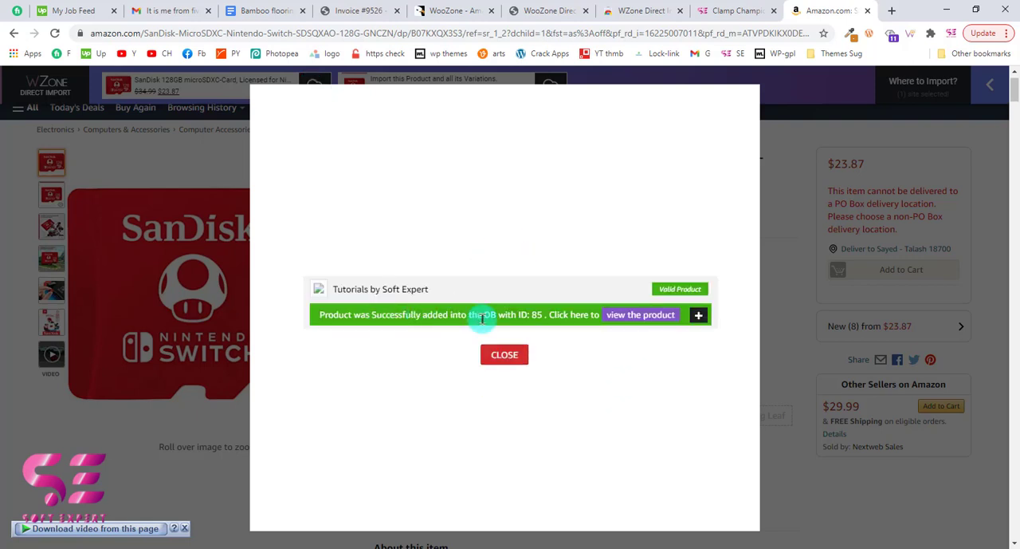
Step: View the imported SanDisk product on the store and examine its images, price, description and reviews
{"action": "left_click", "coordinate": [628, 318]}
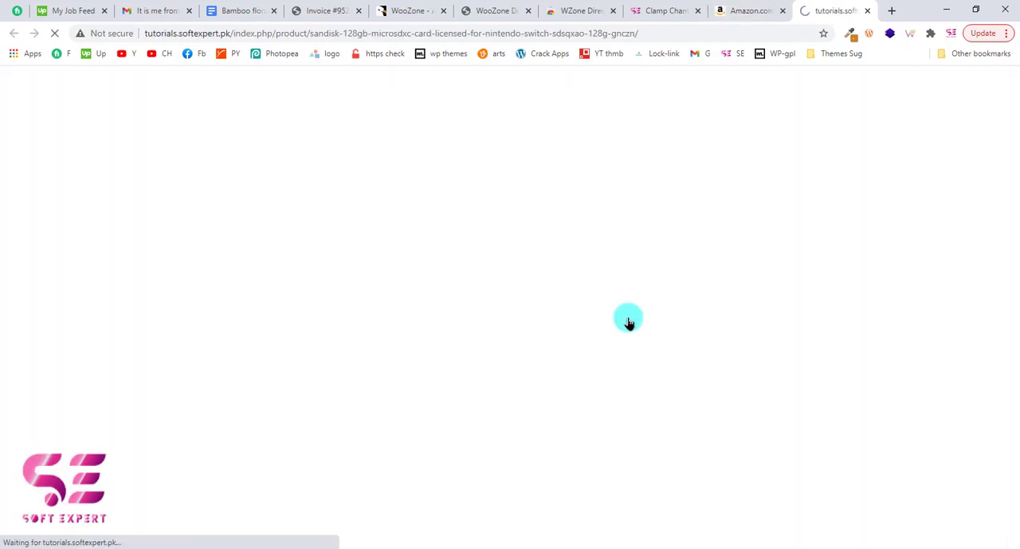
{"action": "scroll", "coordinate": [553, 421], "scroll_direction": "down", "scroll_amount": 2}
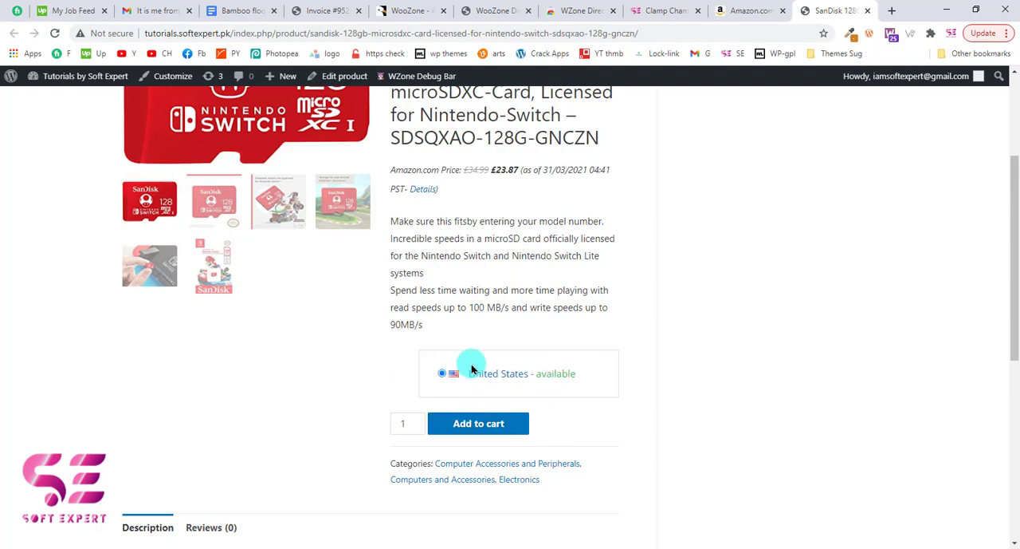
{"action": "scroll", "coordinate": [635, 412], "scroll_direction": "down", "scroll_amount": 4}
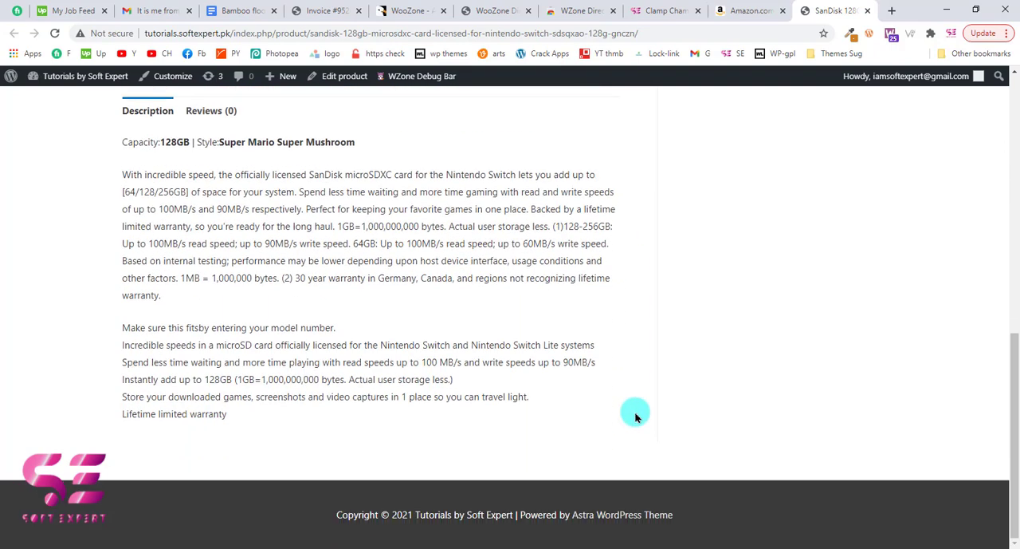
{"action": "scroll", "coordinate": [634, 411], "scroll_direction": "up", "scroll_amount": 1}
{"action": "left_click", "coordinate": [231, 177]}
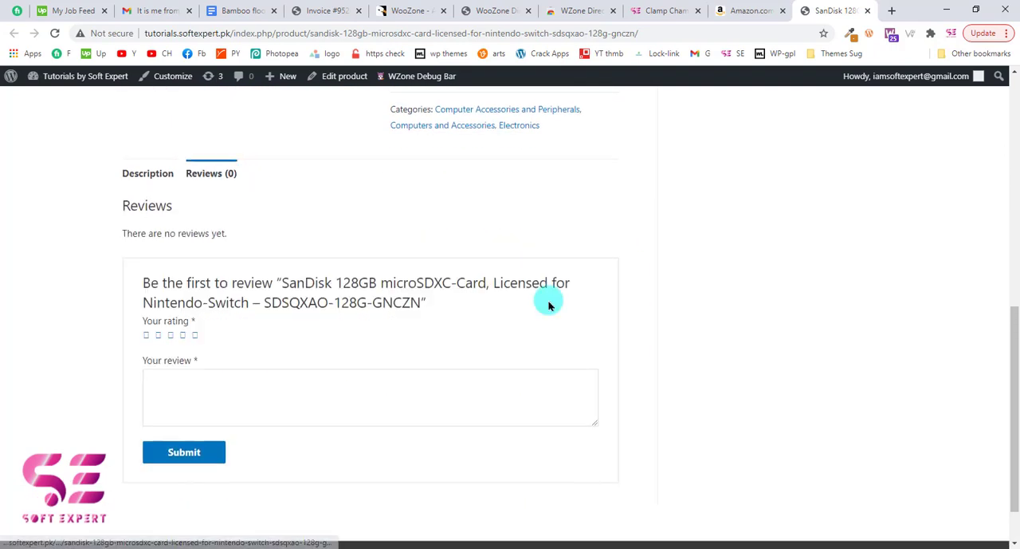
{"action": "scroll", "coordinate": [546, 298], "scroll_direction": "down", "scroll_amount": 1}
{"action": "scroll", "coordinate": [547, 298], "scroll_direction": "up", "scroll_amount": 2}
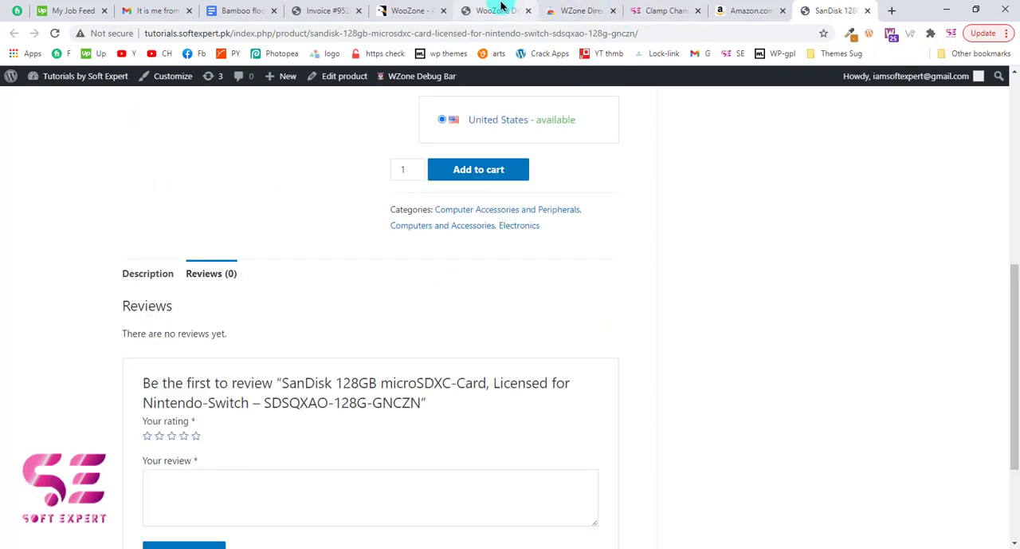
Step: Return to the WordPress admin and check the imported SanDisk card in the WooCommerce products list
{"action": "left_click", "coordinate": [496, 10]}
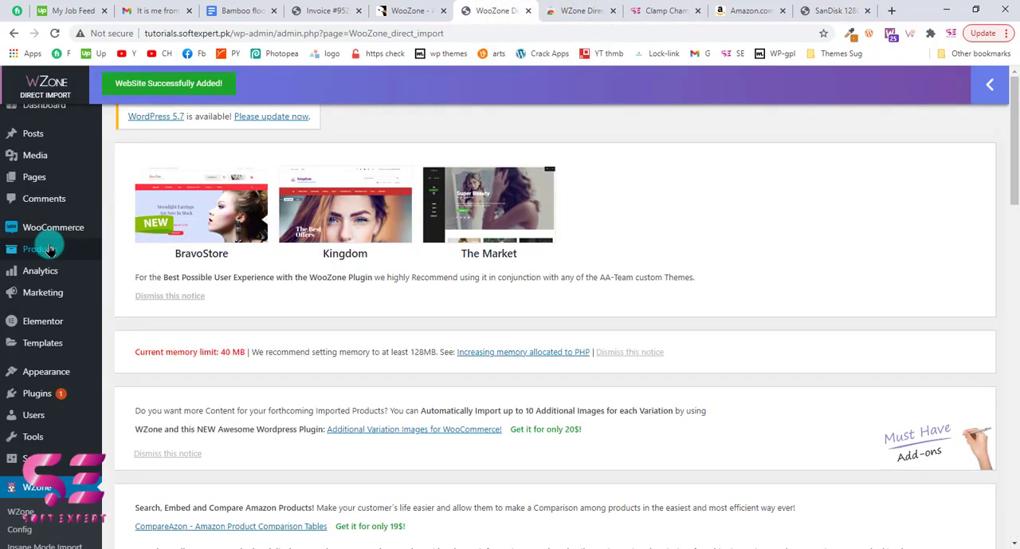
{"action": "mouse_move", "coordinate": [46, 257]}
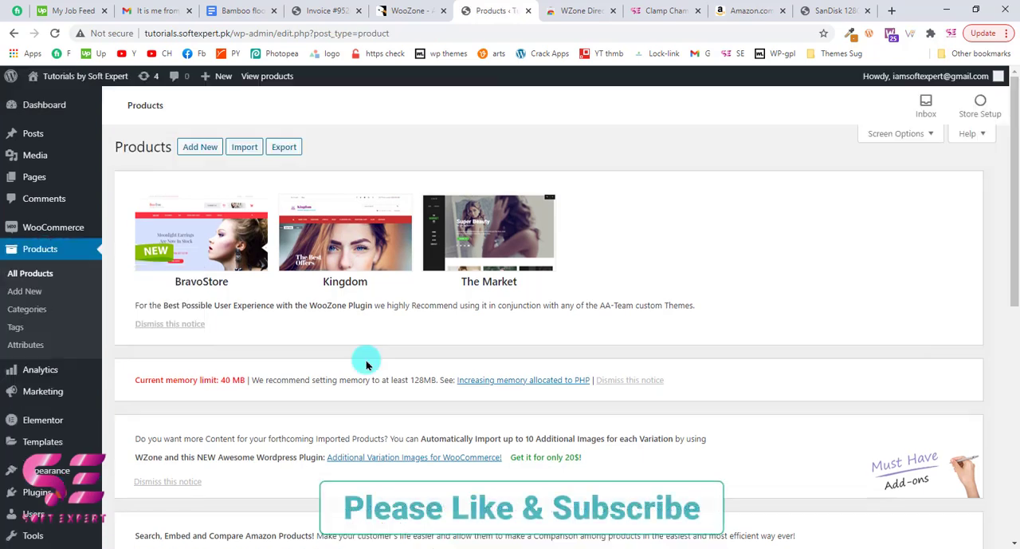
{"action": "scroll", "coordinate": [364, 359], "scroll_direction": "down", "scroll_amount": 5}
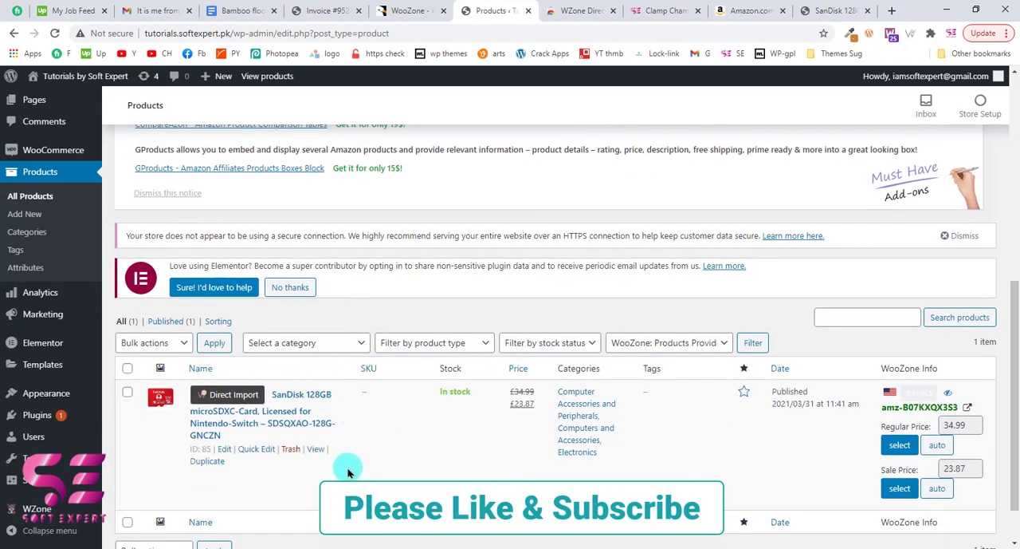
{"action": "scroll", "coordinate": [384, 462], "scroll_direction": "down", "scroll_amount": 1}
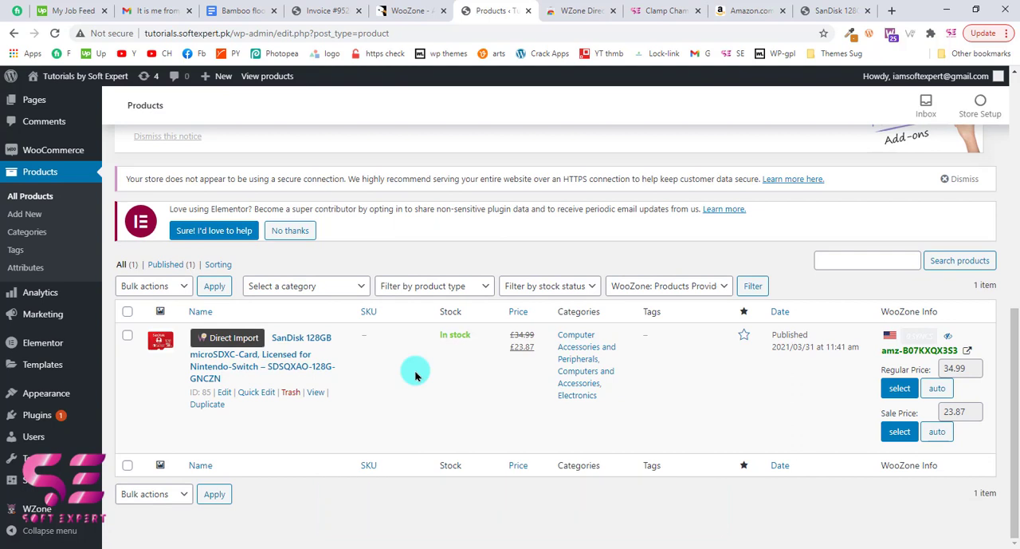
Step: Switch to the softexpert.pk website and browse the posts in its WordPress Plugins category
{"action": "left_click", "coordinate": [641, 9]}
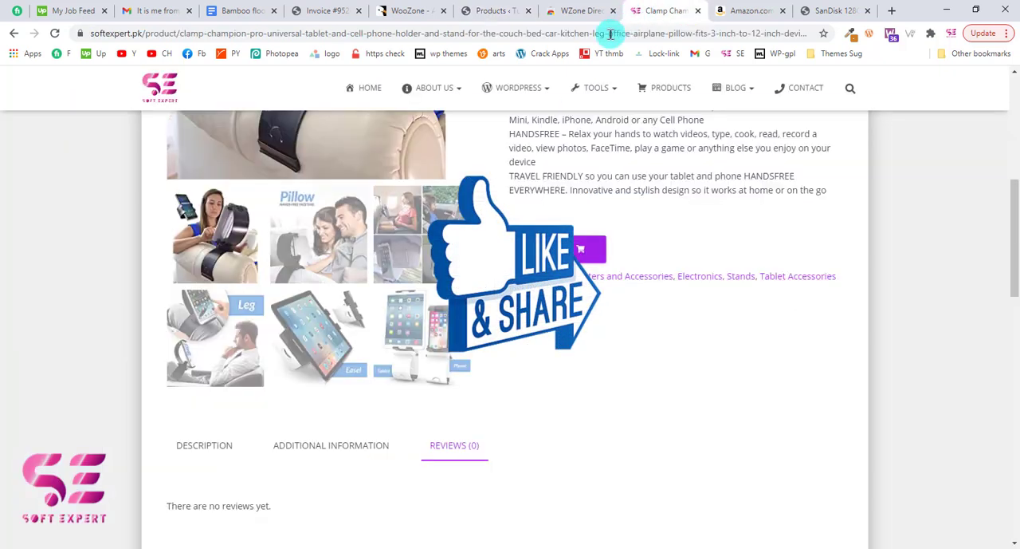
{"action": "mouse_move", "coordinate": [540, 89]}
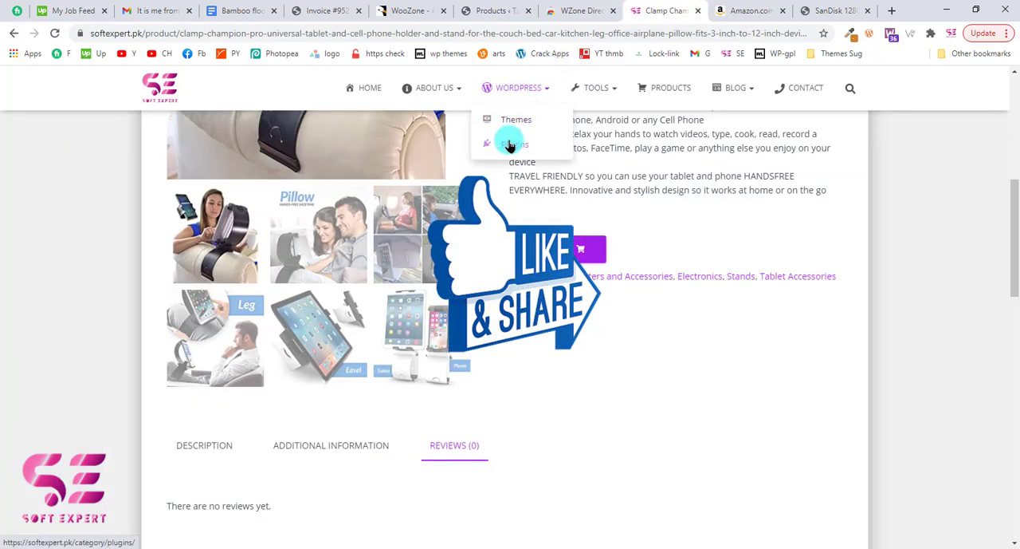
{"action": "scroll", "coordinate": [557, 223], "scroll_direction": "down", "scroll_amount": 5}
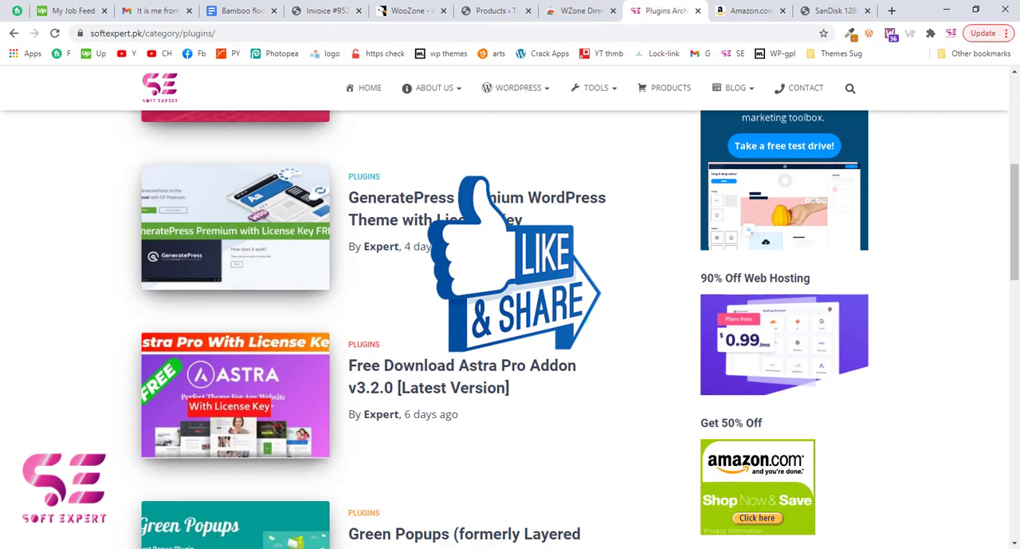
{"action": "scroll", "coordinate": [574, 312], "scroll_direction": "down", "scroll_amount": 2}
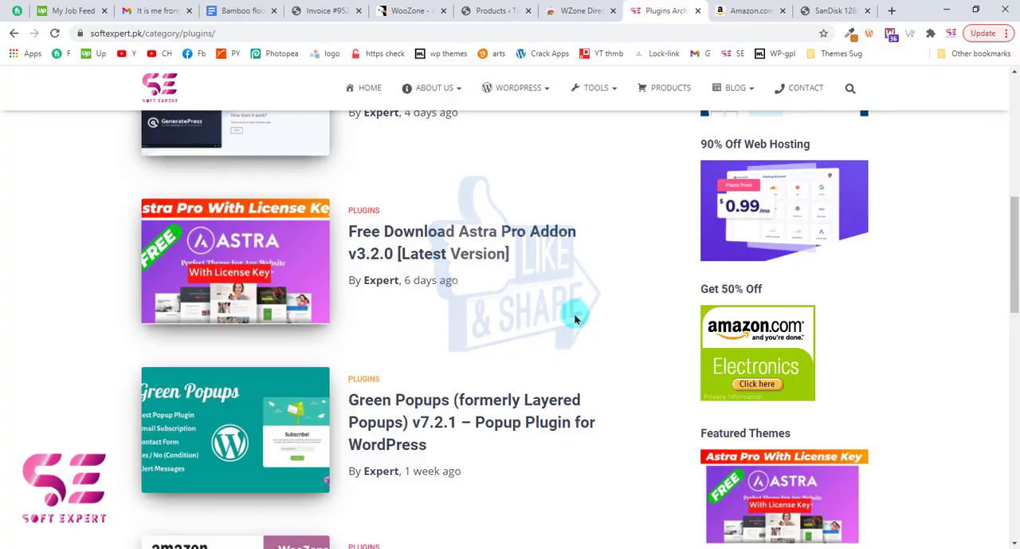